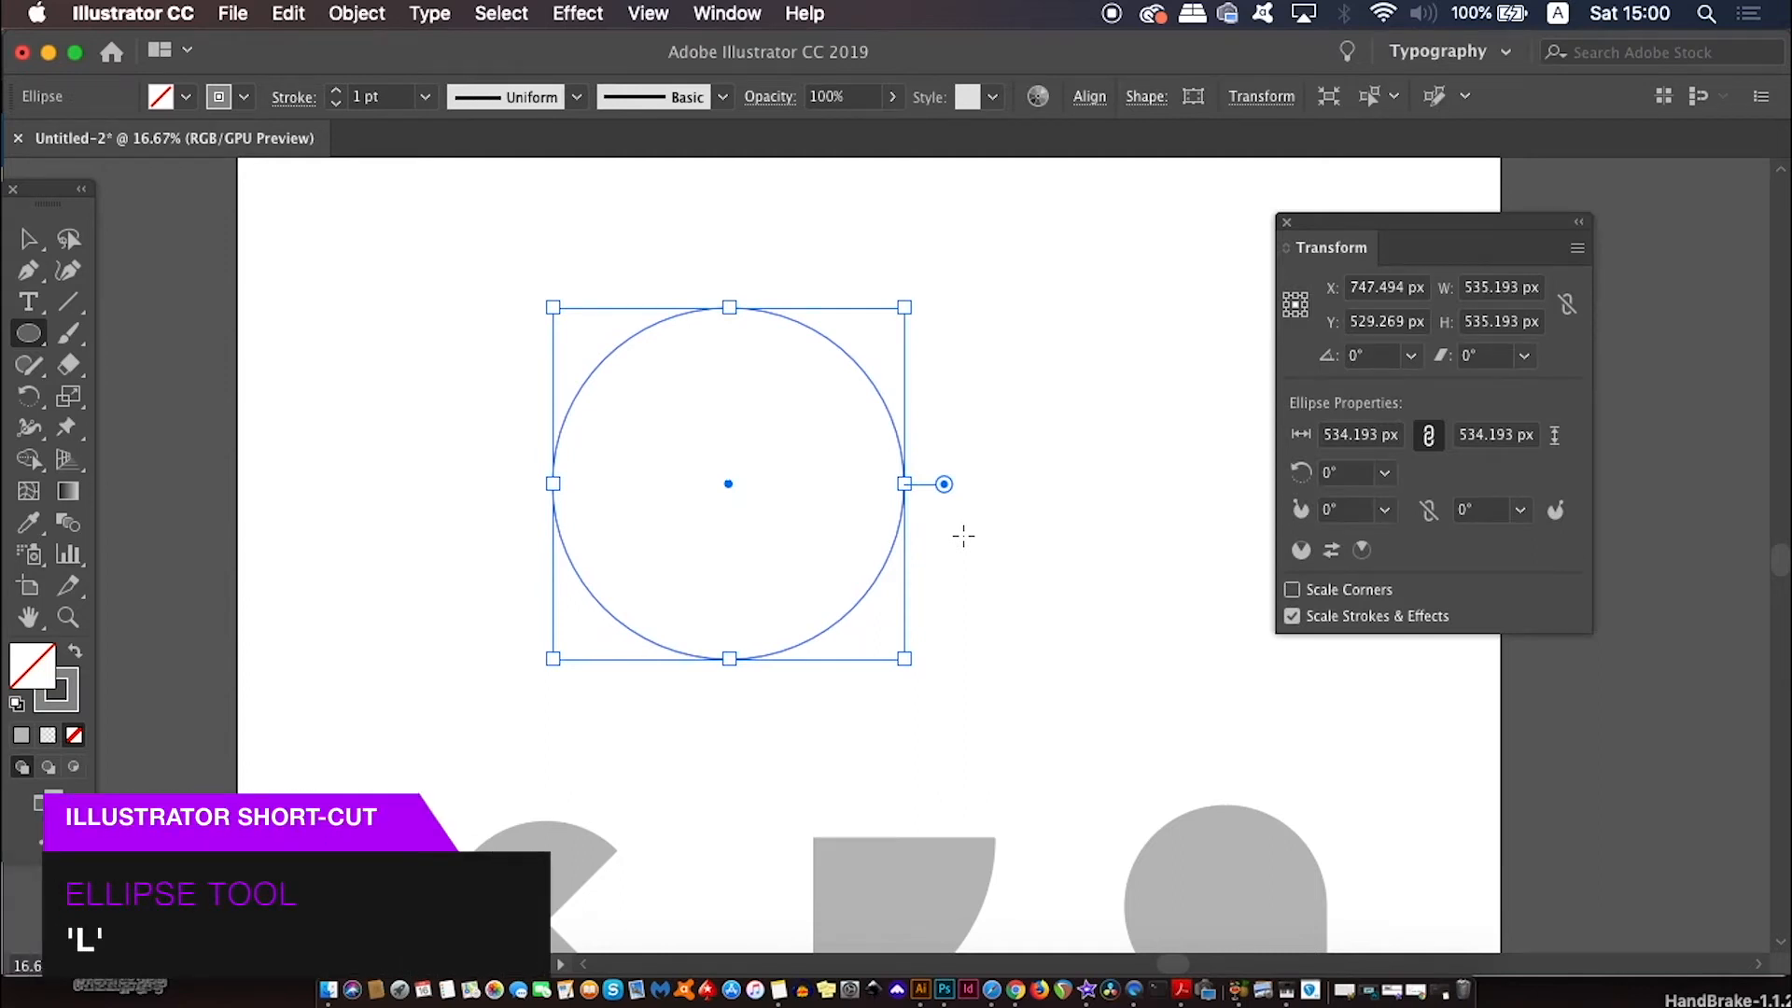
Draw a square about 267 px wide from the circle's centre to the lower-right corner of its bounding box
{"action": "key", "text": "m"}
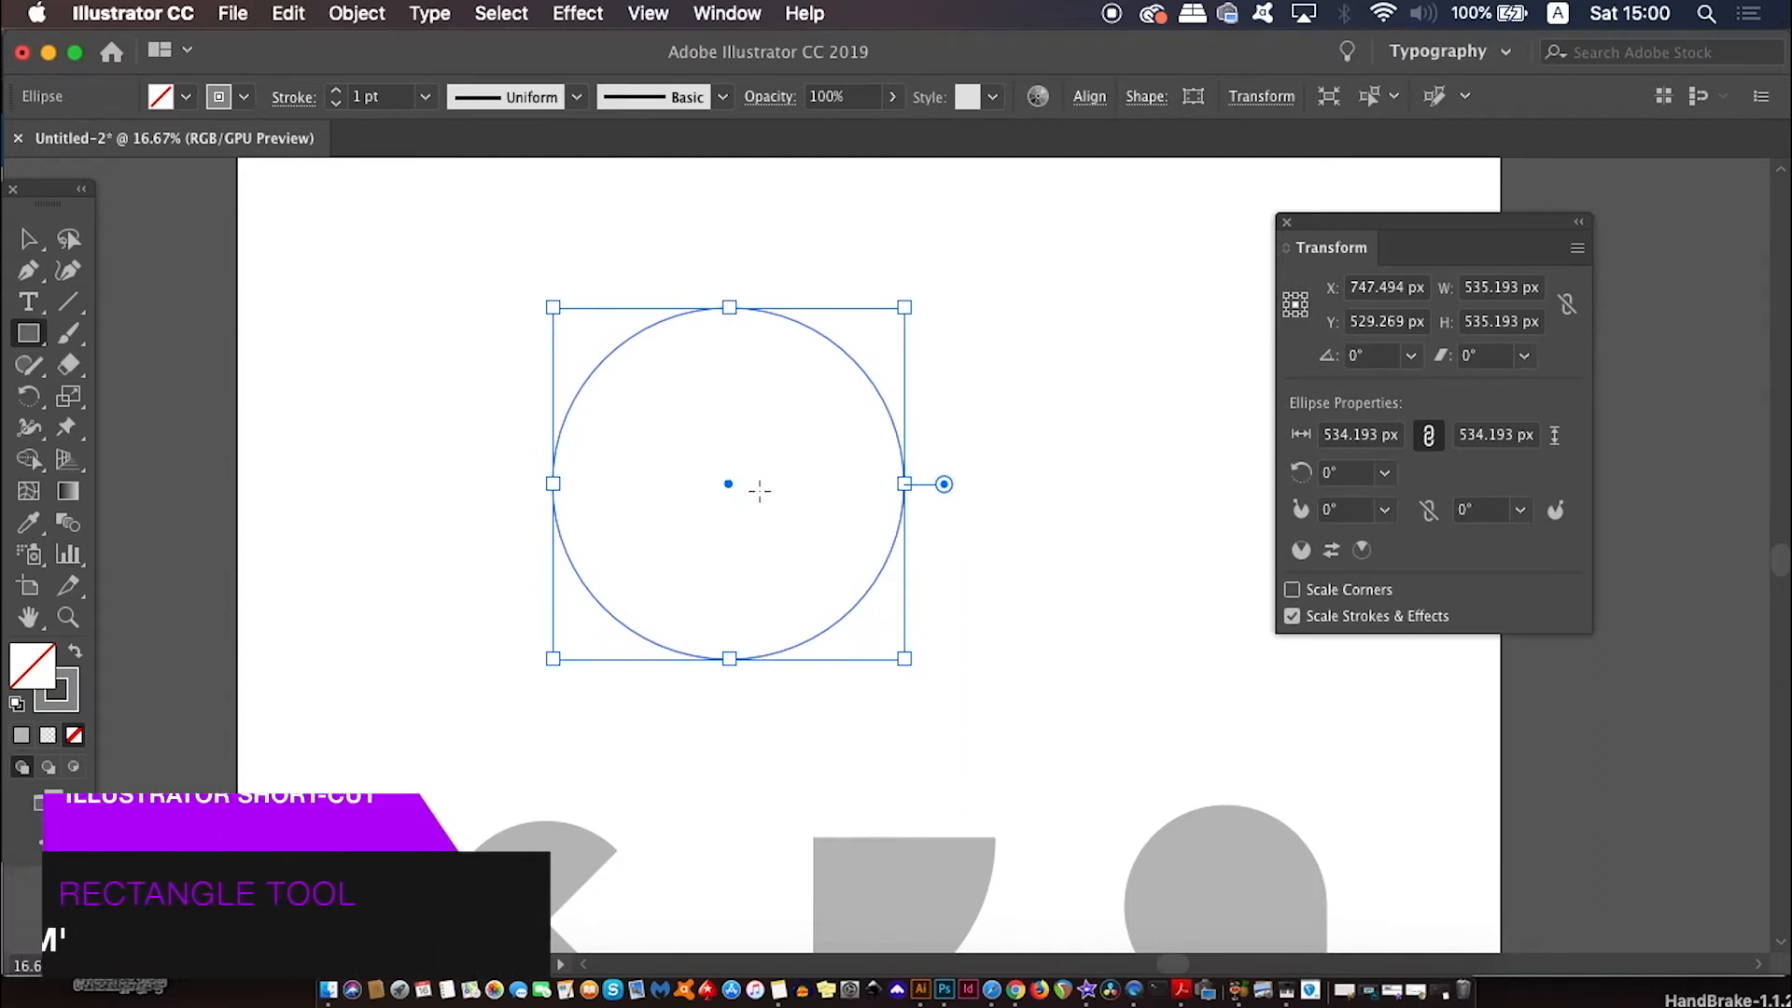
{"action": "key", "text": "super+equal"}
{"action": "key", "text": "super+equal"}
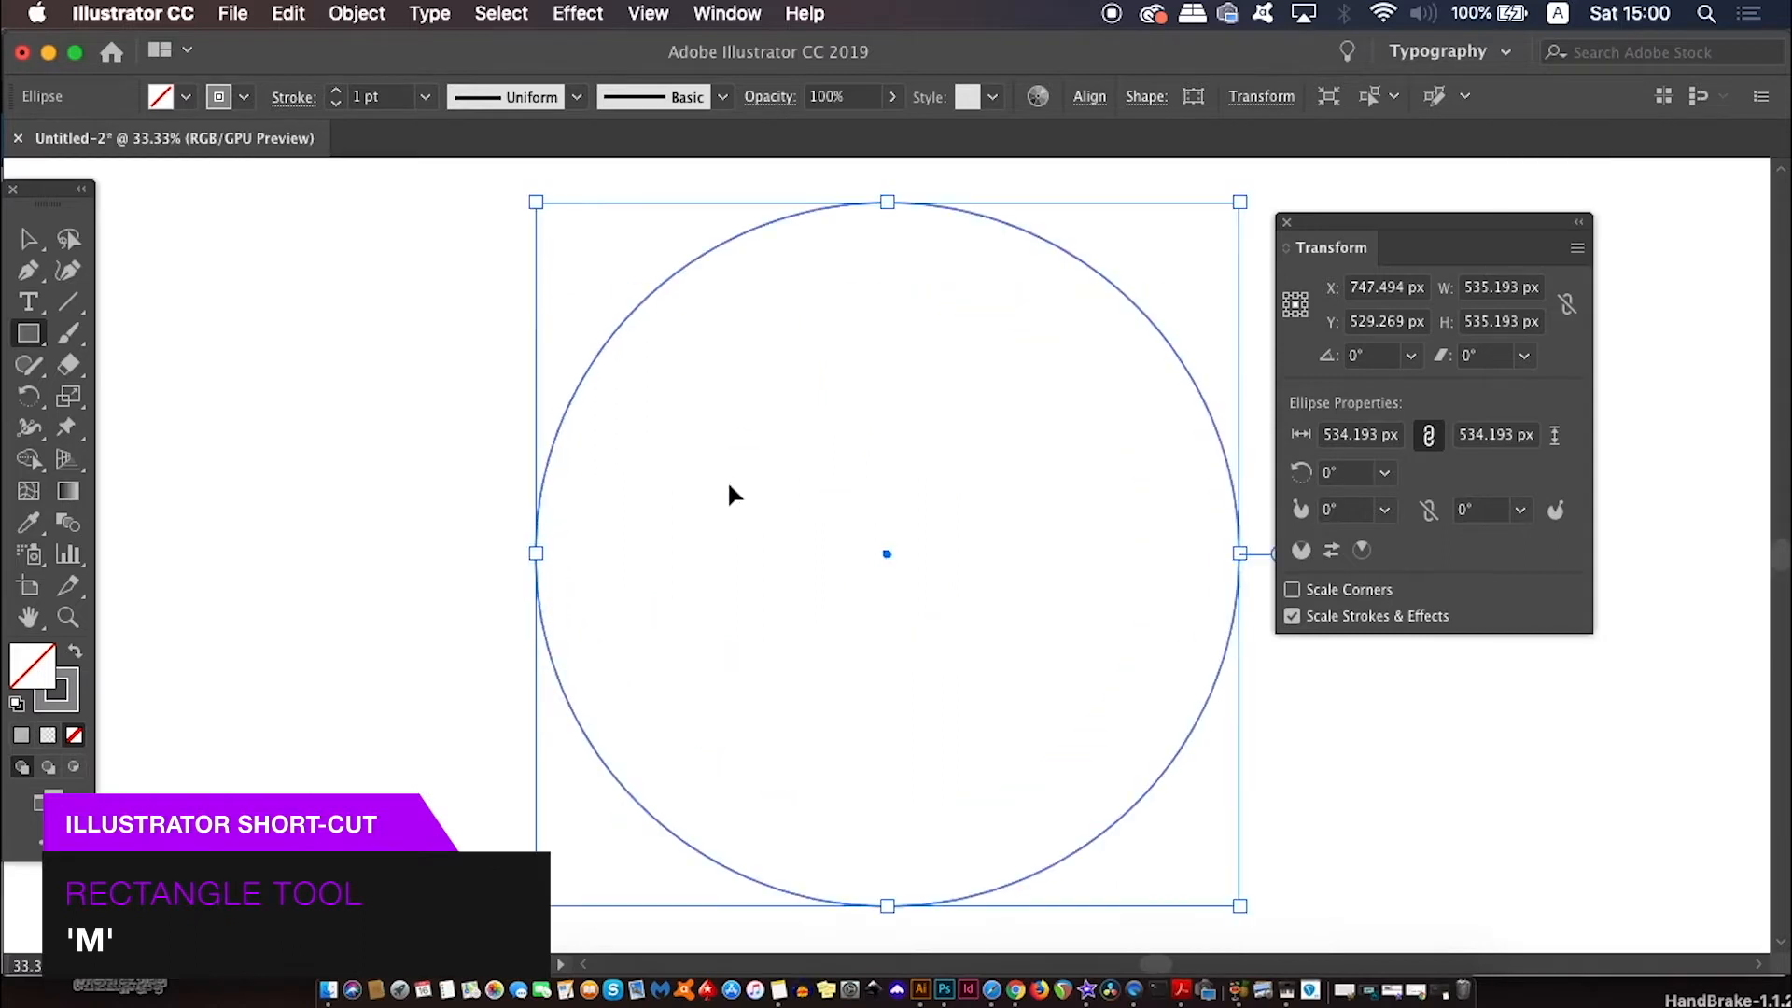
{"action": "key", "text": "super+shift+a"}
{"action": "left_click_drag", "start_coordinate": [915, 604], "coordinate": [1107, 752]}
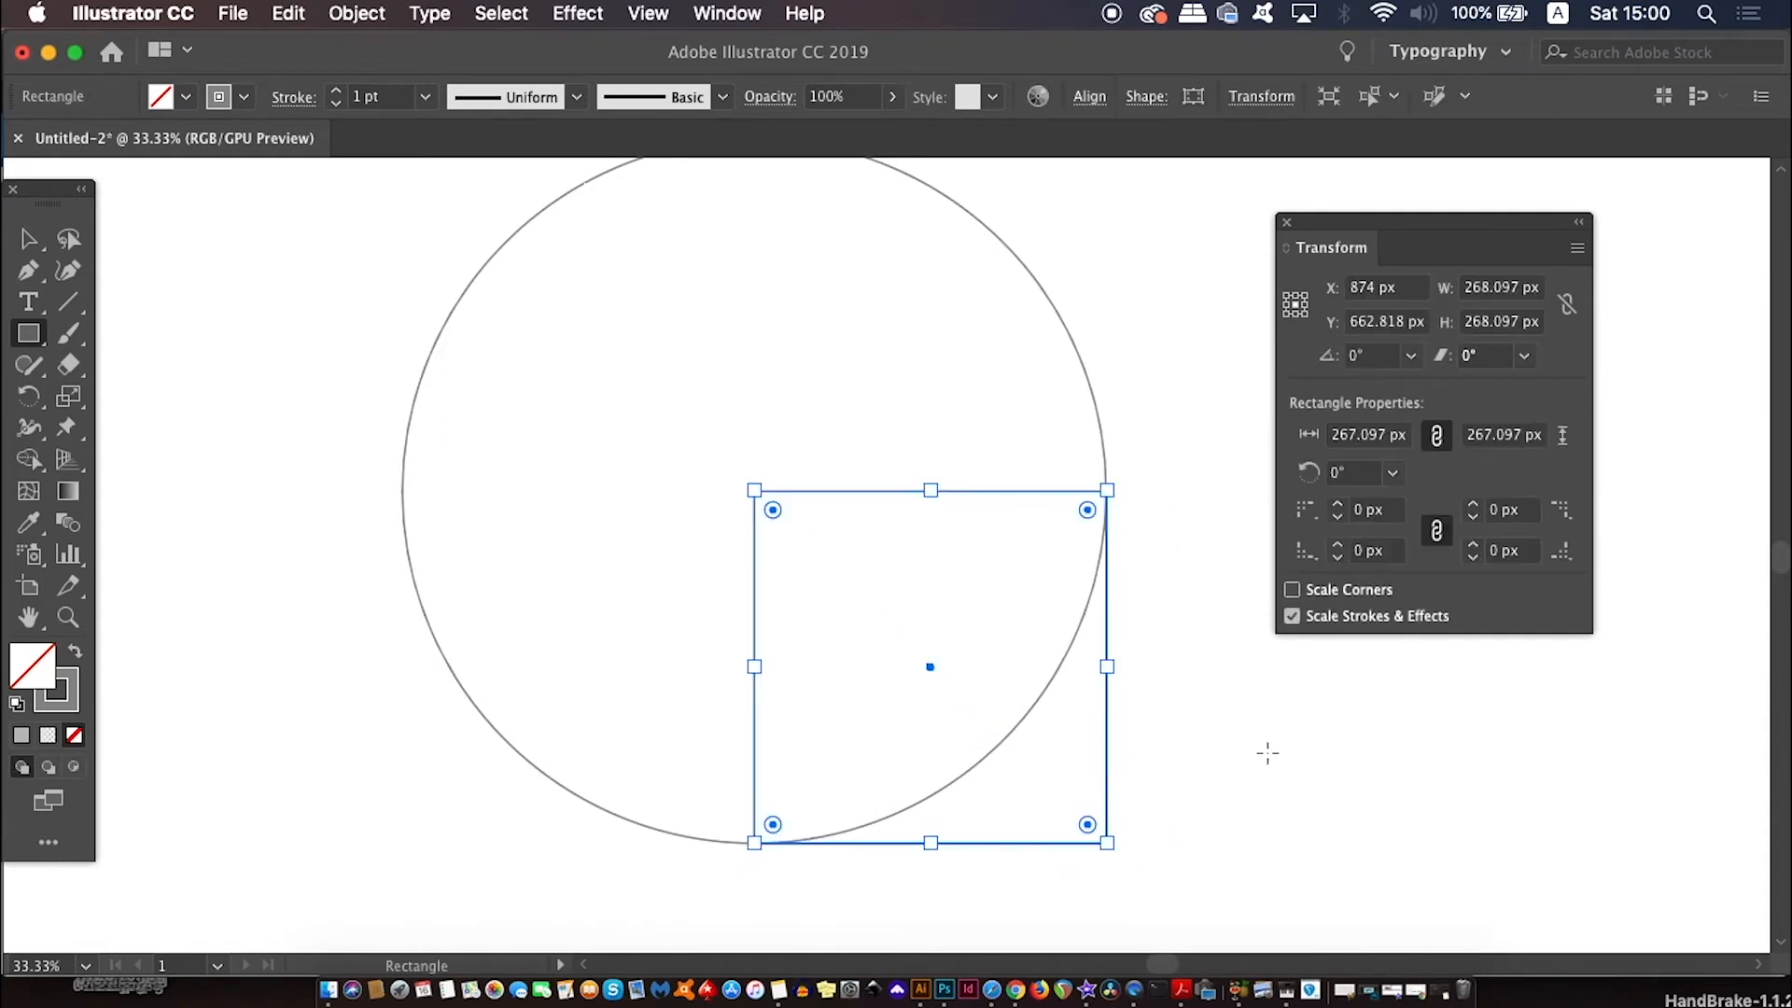
Scale the circle and square down together slightly so they sit above the three grey sample shapes, and deselect them
{"action": "key", "text": "v"}
{"action": "key", "text": "super+shift+a"}
{"action": "key", "text": "super+minus"}
{"action": "left_click", "coordinate": [1286, 222]}
{"action": "left_click_drag", "start_coordinate": [1040, 564], "coordinate": [920, 368]}
{"action": "left_click_drag", "start_coordinate": [1139, 388], "coordinate": [752, 472]}
{"action": "mouse_move", "coordinate": [939, 515]}
{"action": "left_mouse_down"}
{"action": "mouse_move", "coordinate": [896, 472]}
{"action": "mouse_move", "coordinate": [865, 472]}
{"action": "mouse_move", "coordinate": [980, 527]}
{"action": "left_mouse_up"}
{"action": "left_click", "coordinate": [1337, 501]}
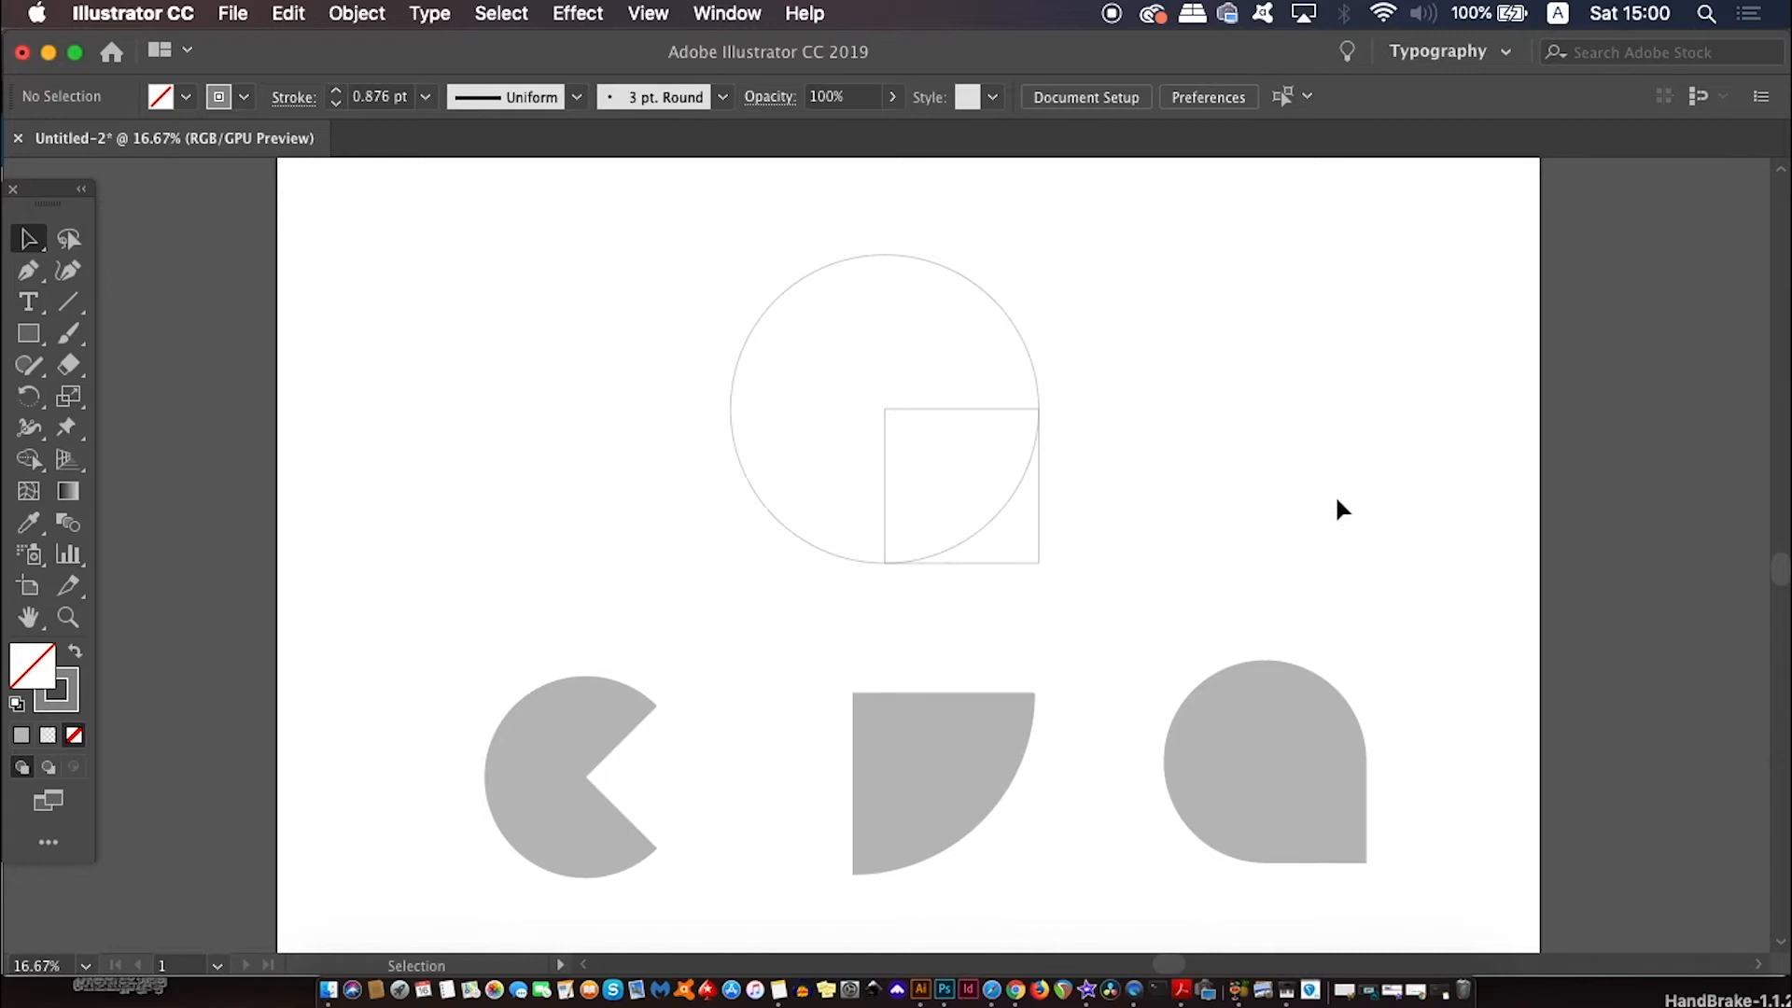
Display the Pathfinder options and select both the circle and the square
{"action": "left_click", "coordinate": [727, 13]}
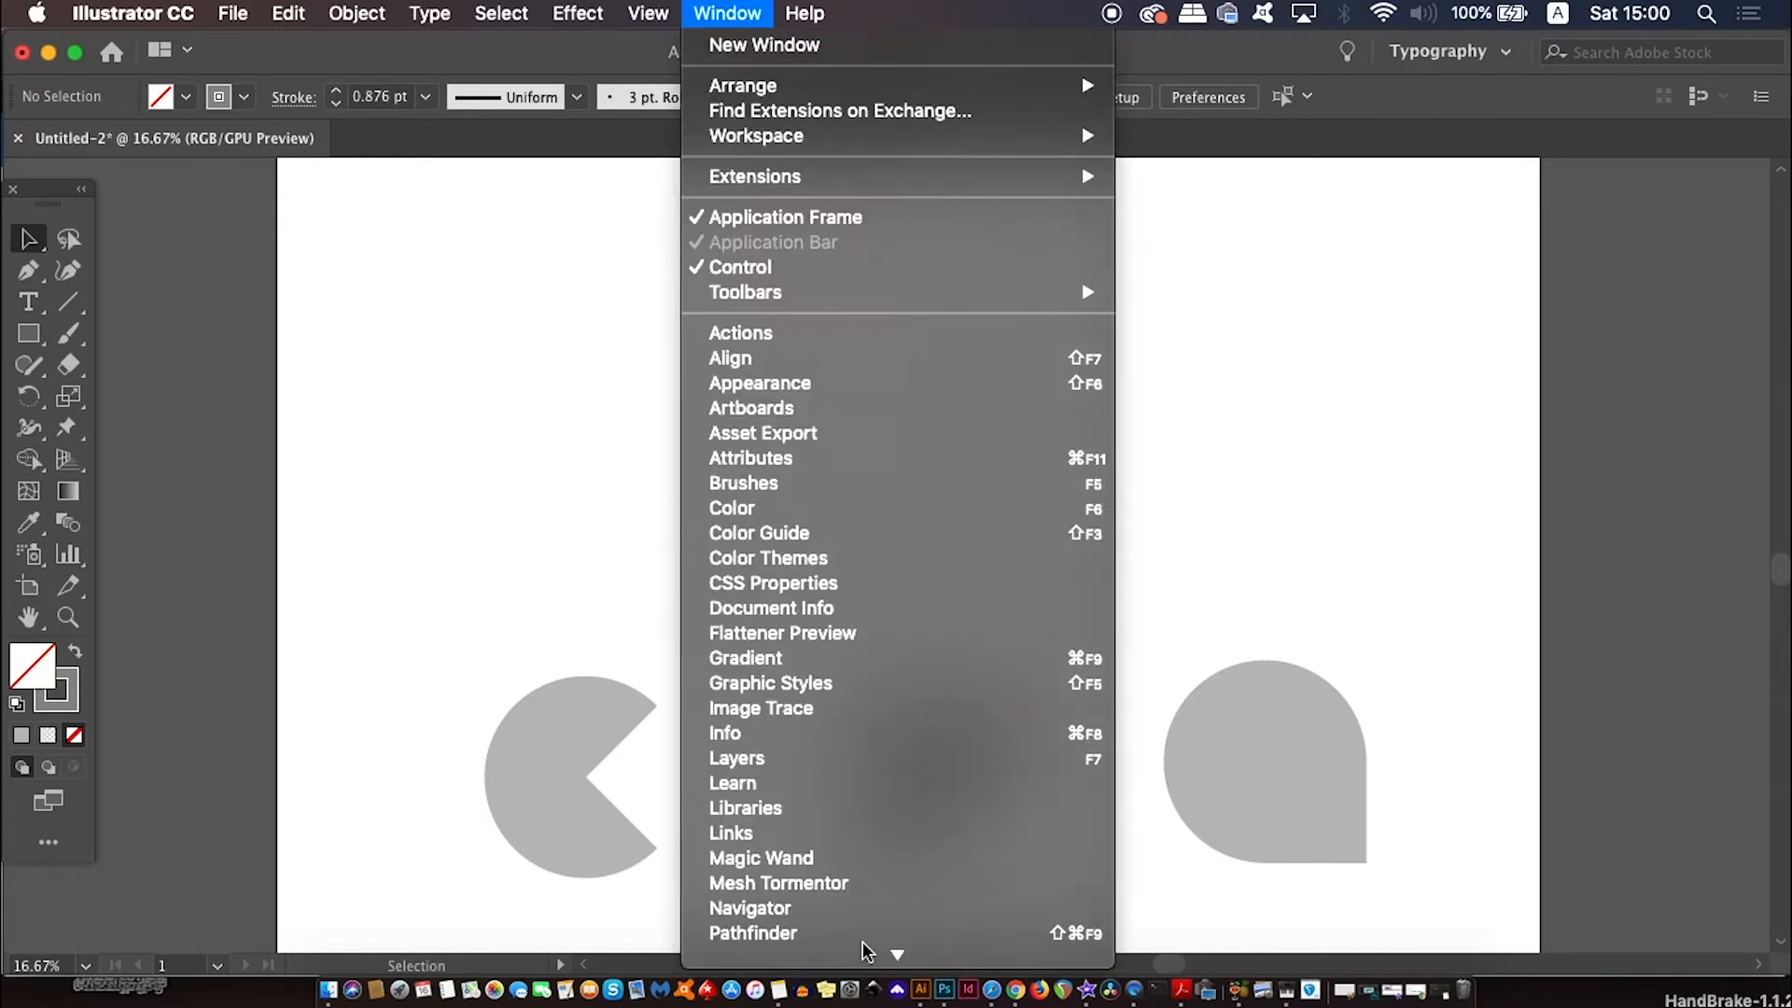
{"action": "scroll", "coordinate": [864, 944], "scroll_direction": "down", "scroll_amount": 3}
{"action": "left_click", "coordinate": [912, 789]}
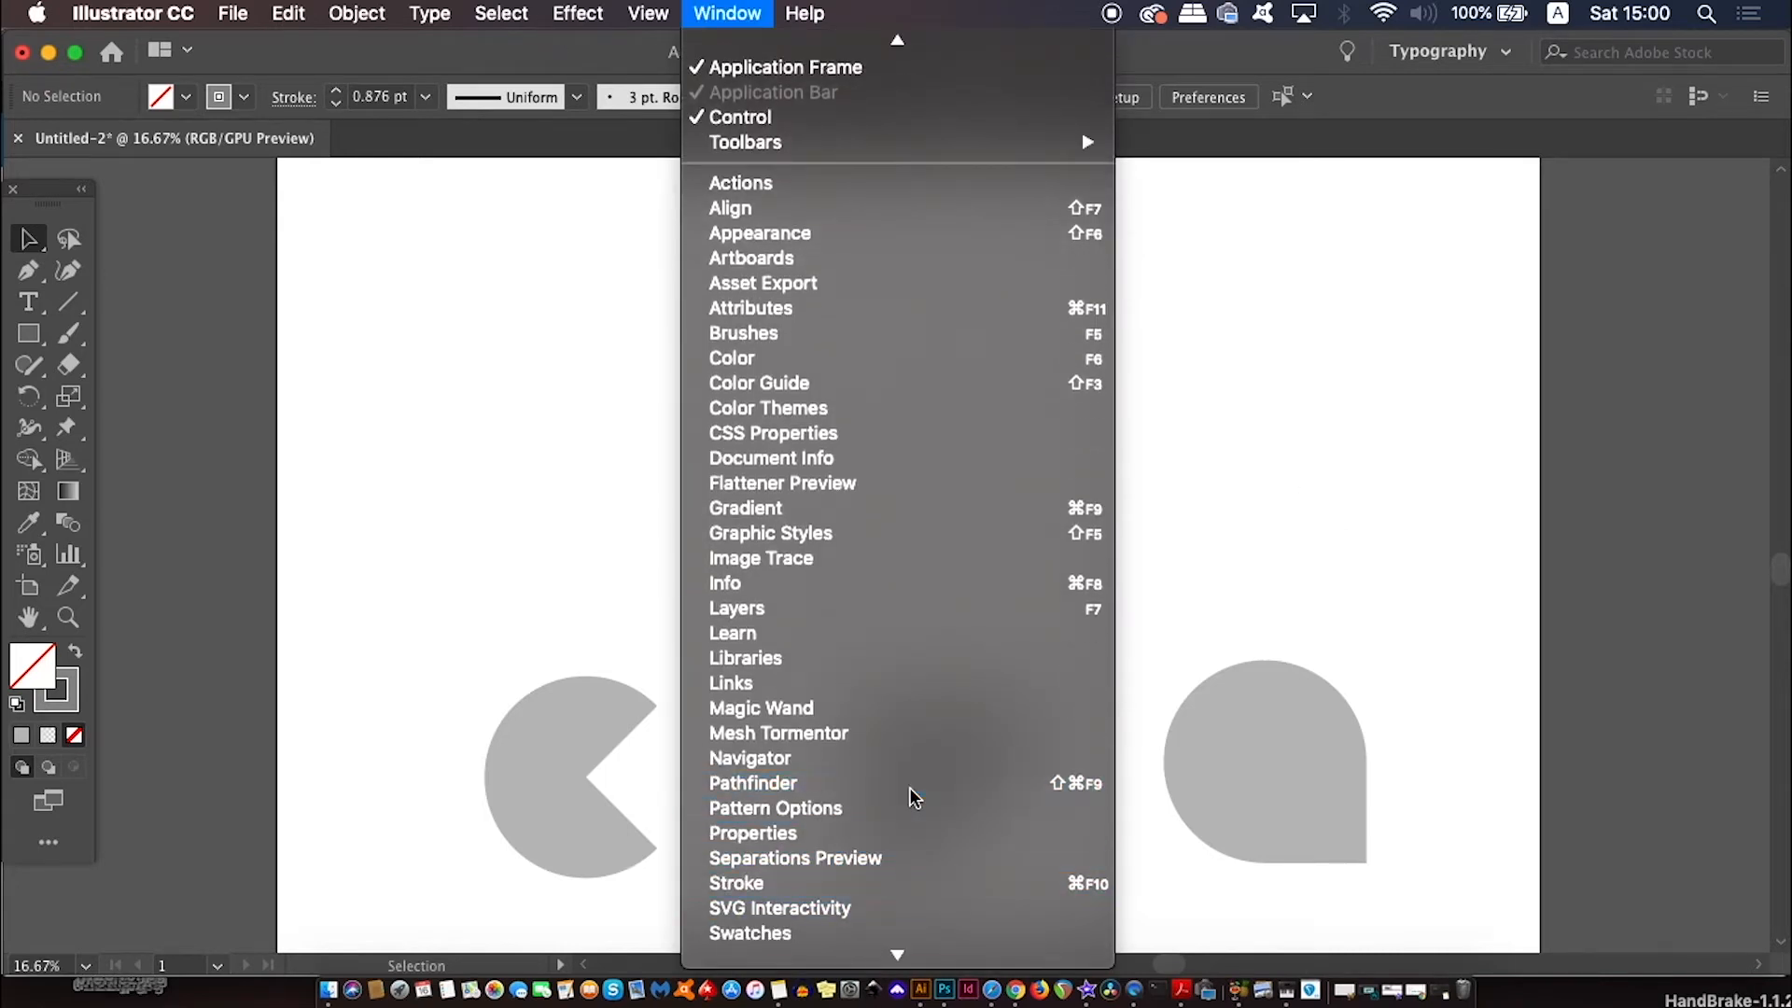
{"action": "left_click_drag", "start_coordinate": [684, 320], "coordinate": [1070, 590]}
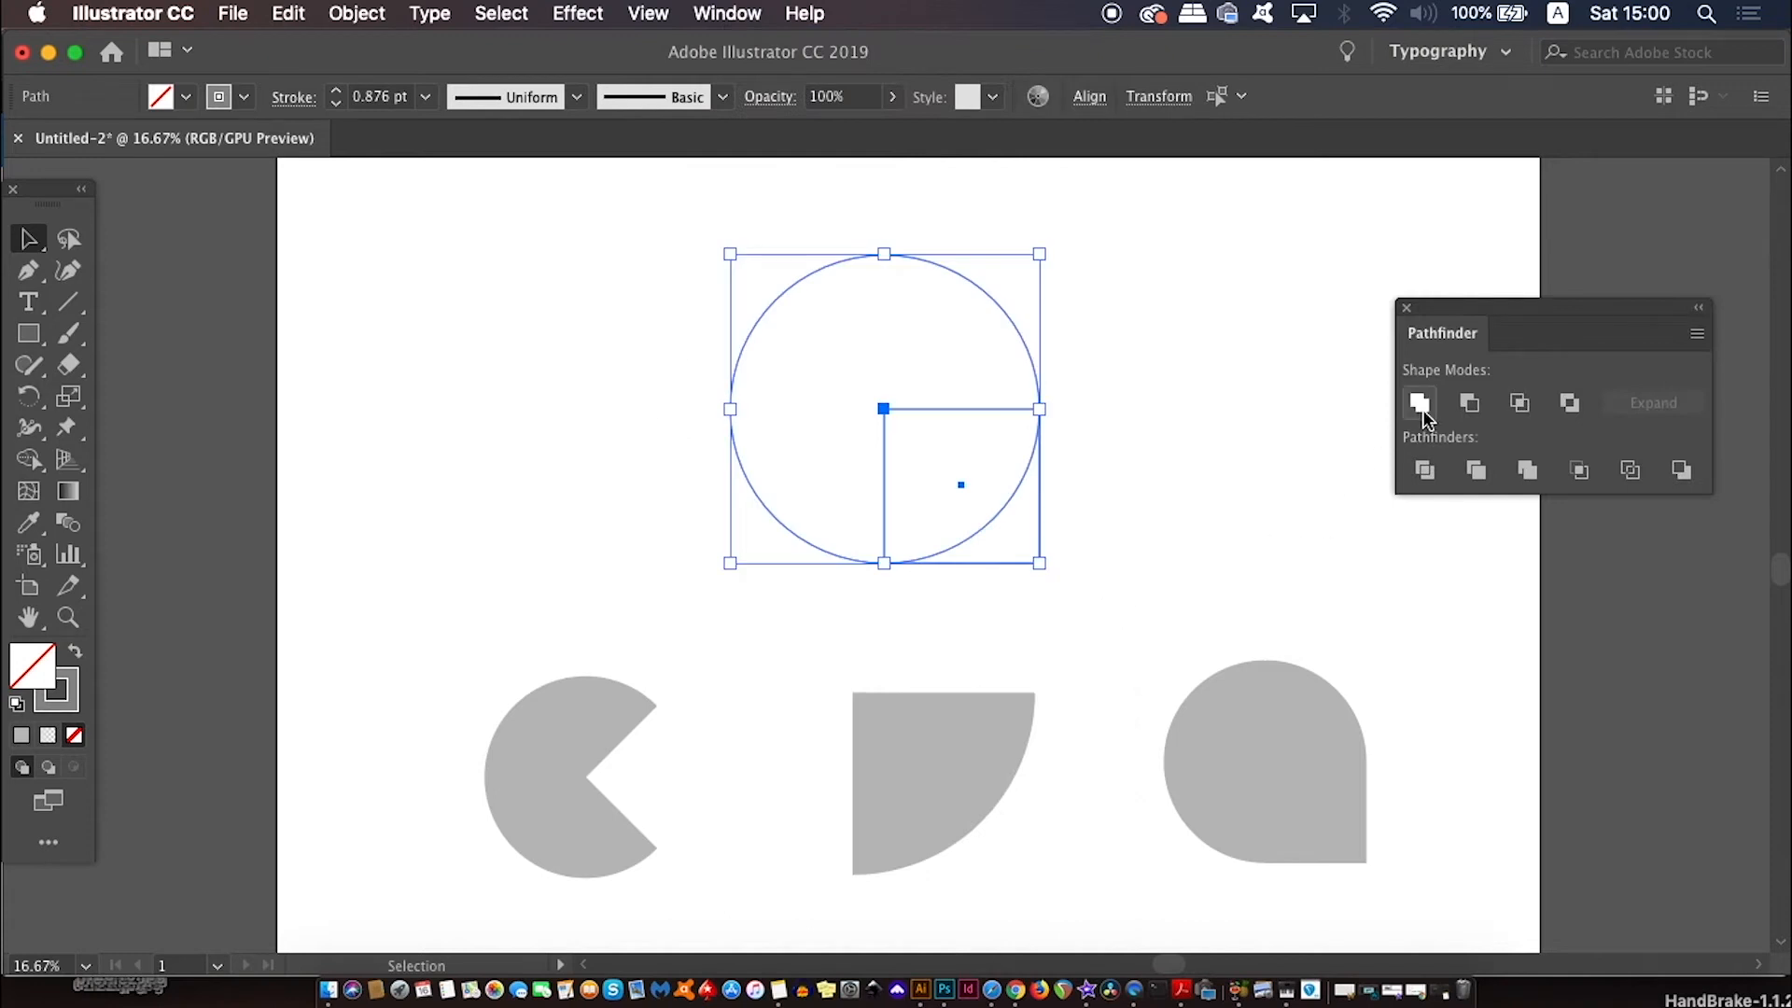
Try uniting the circle and square into a single teardrop outline with Pathfinder
{"action": "left_click", "coordinate": [1420, 403]}
{"action": "left_click", "coordinate": [1232, 509]}
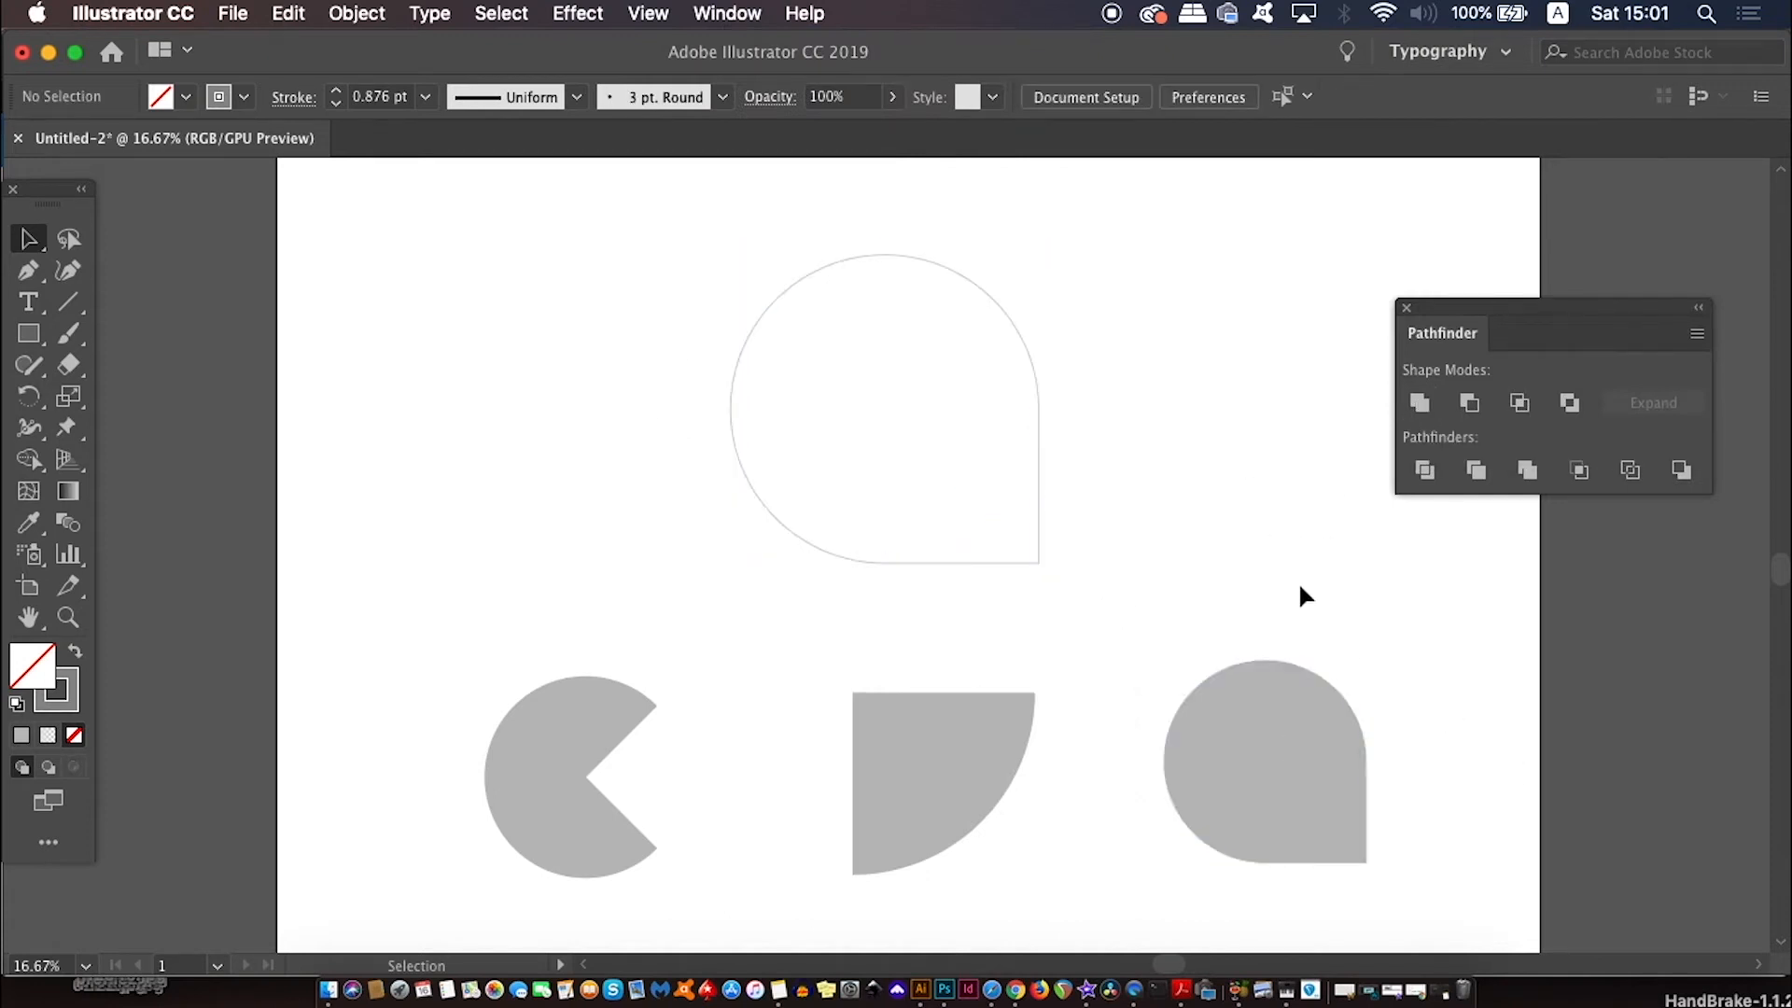
{"action": "key", "text": "shift+x"}
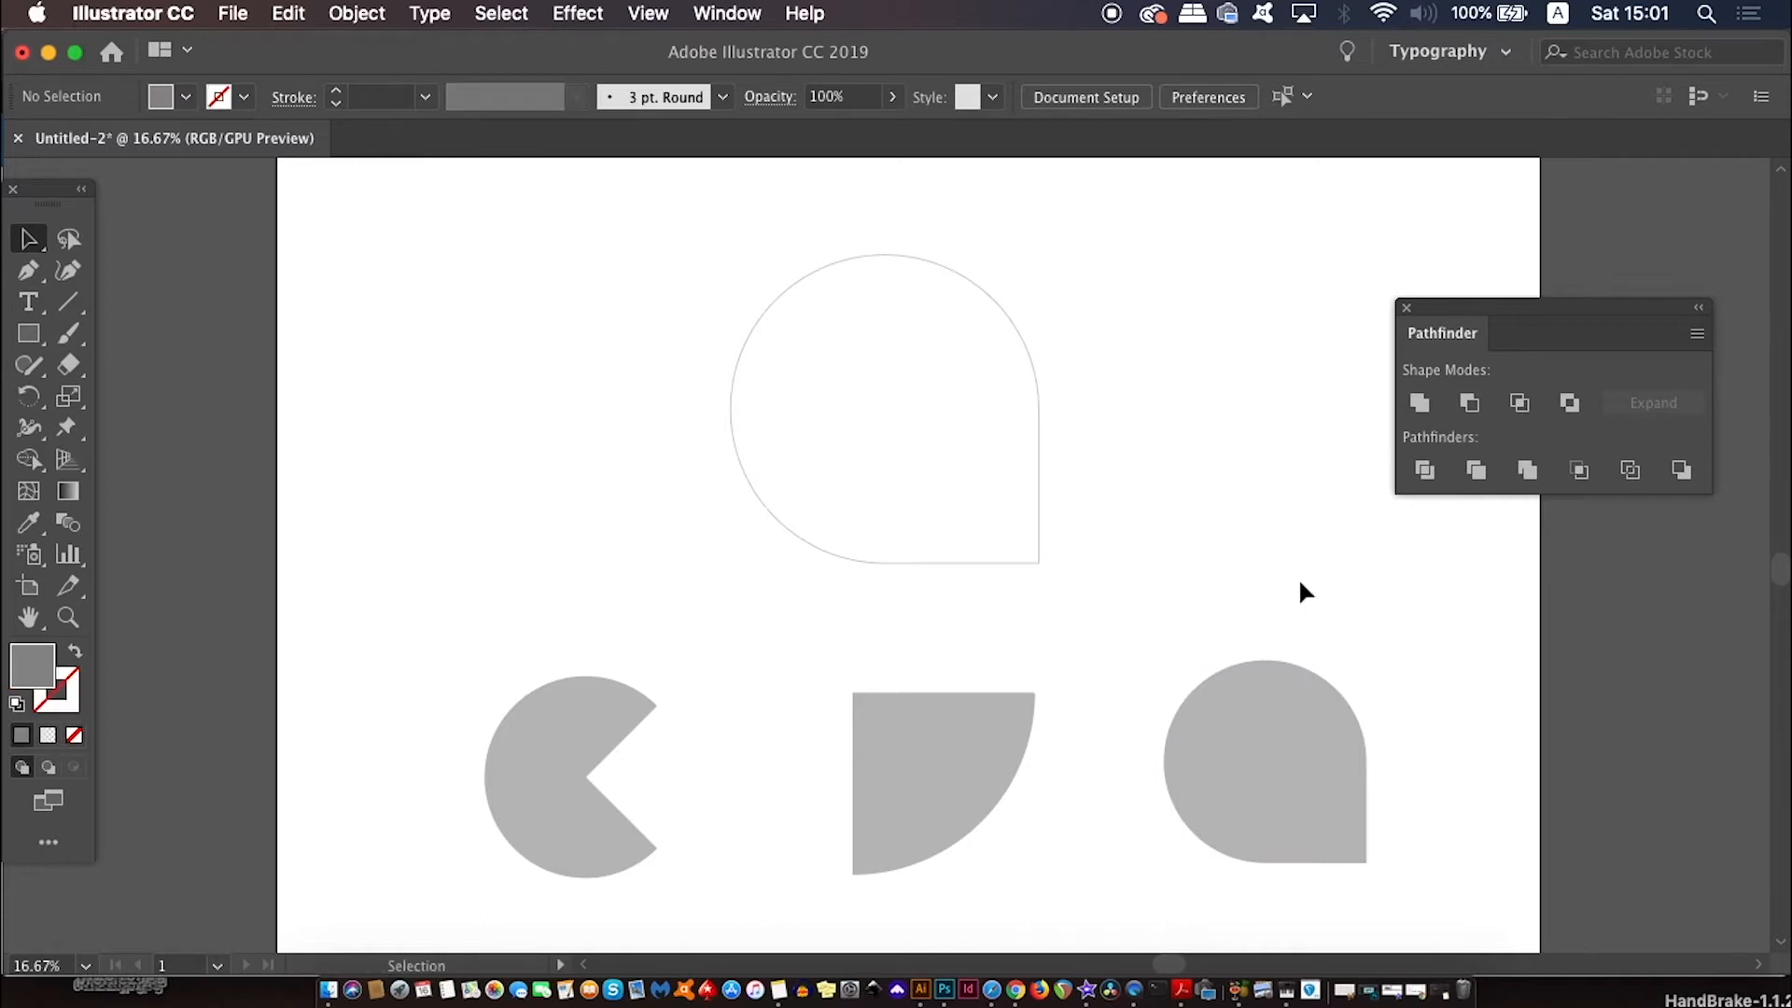
{"action": "key", "text": "shift+x"}
{"action": "key", "text": "super+z"}
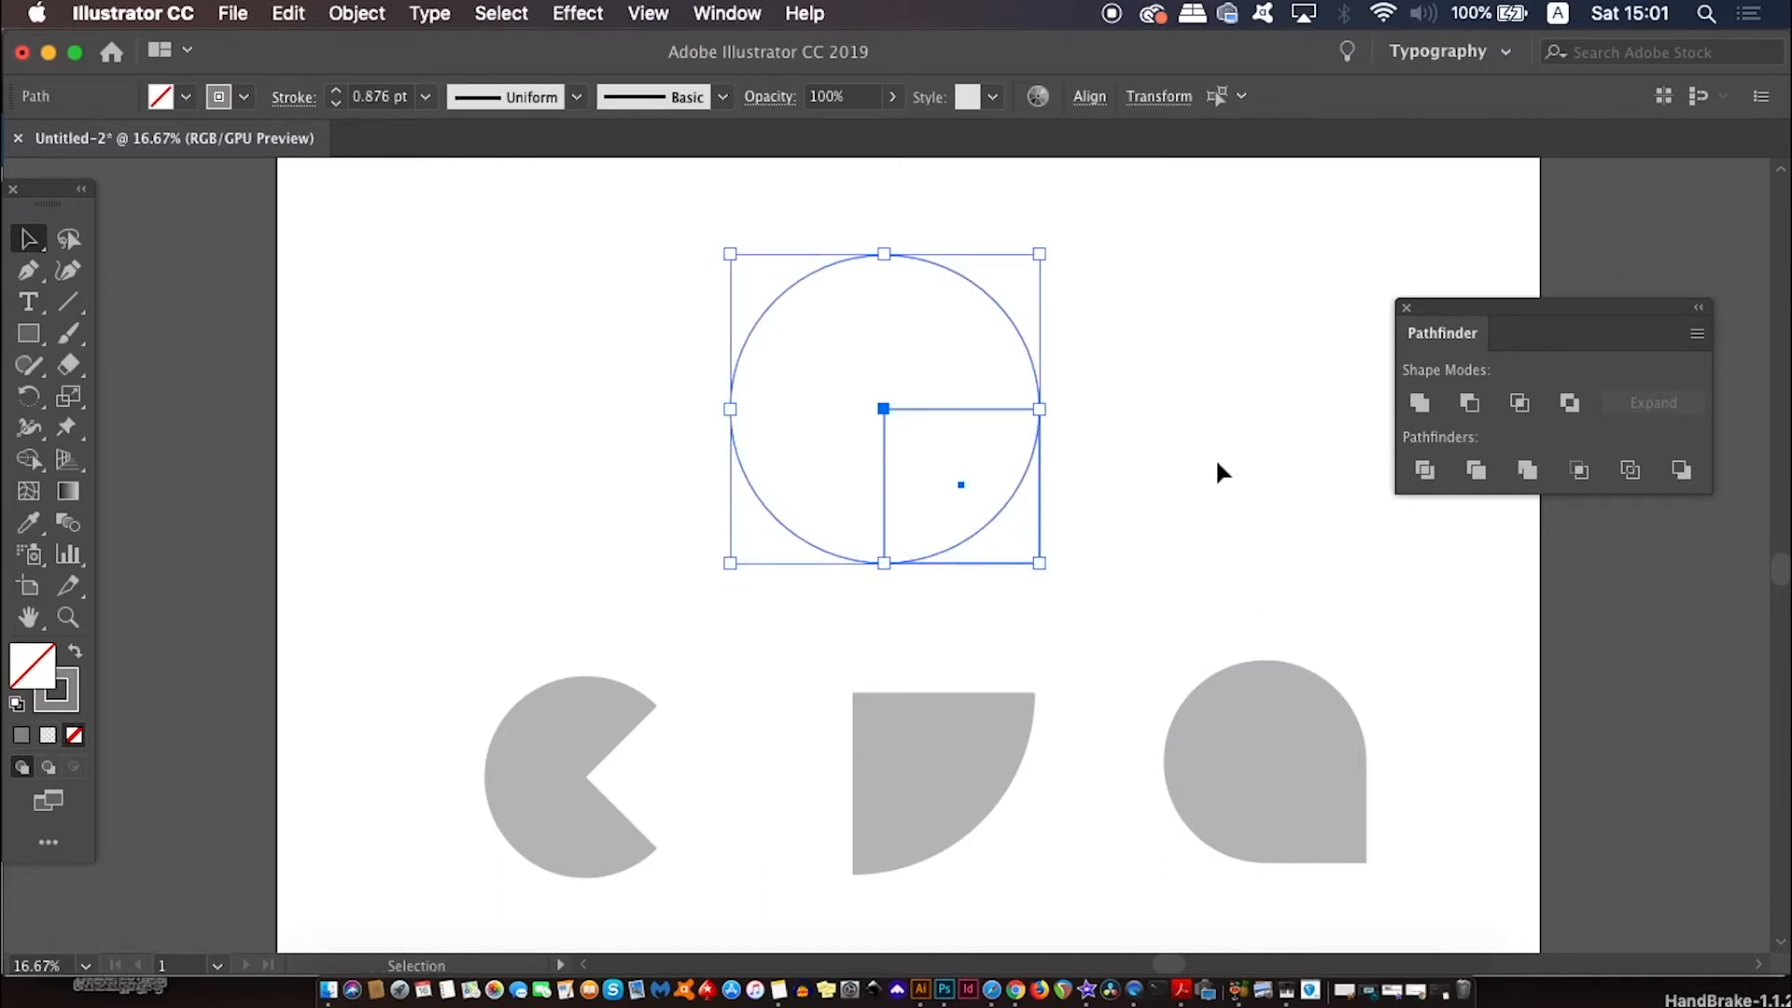
Try intersecting the circle and square to keep only their overlapping quarter circle
{"action": "left_click", "coordinate": [1518, 411]}
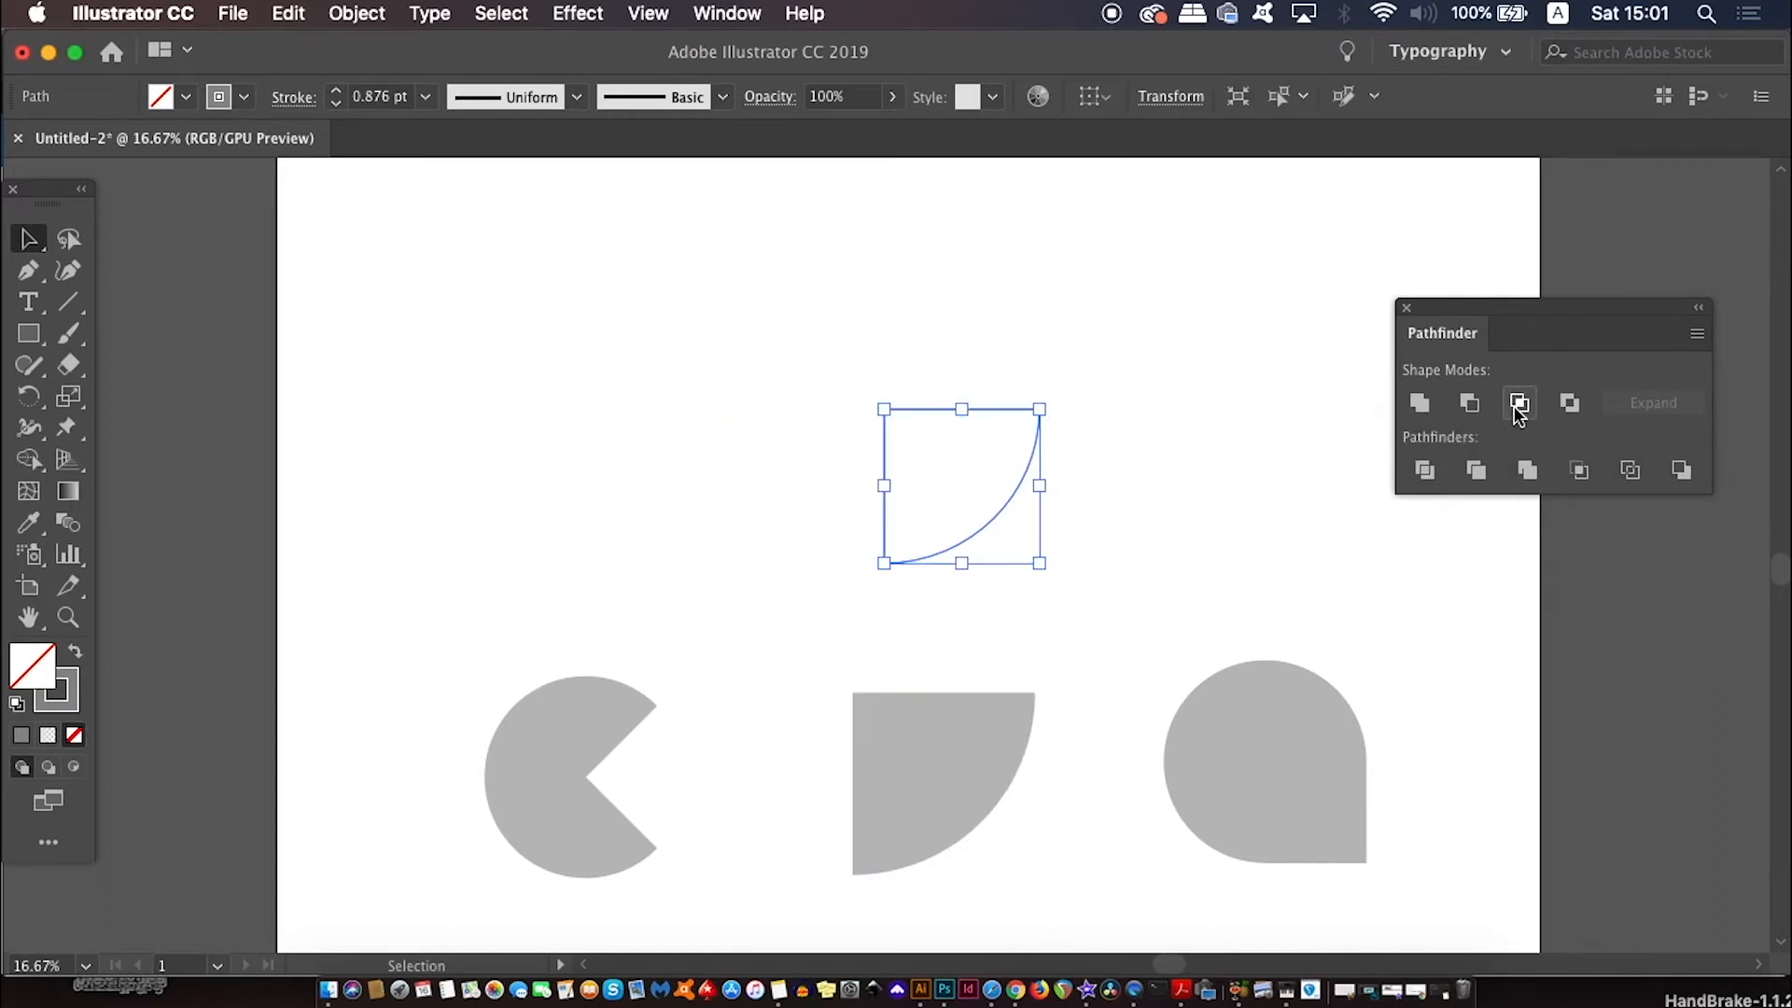
{"action": "left_click", "coordinate": [1199, 509]}
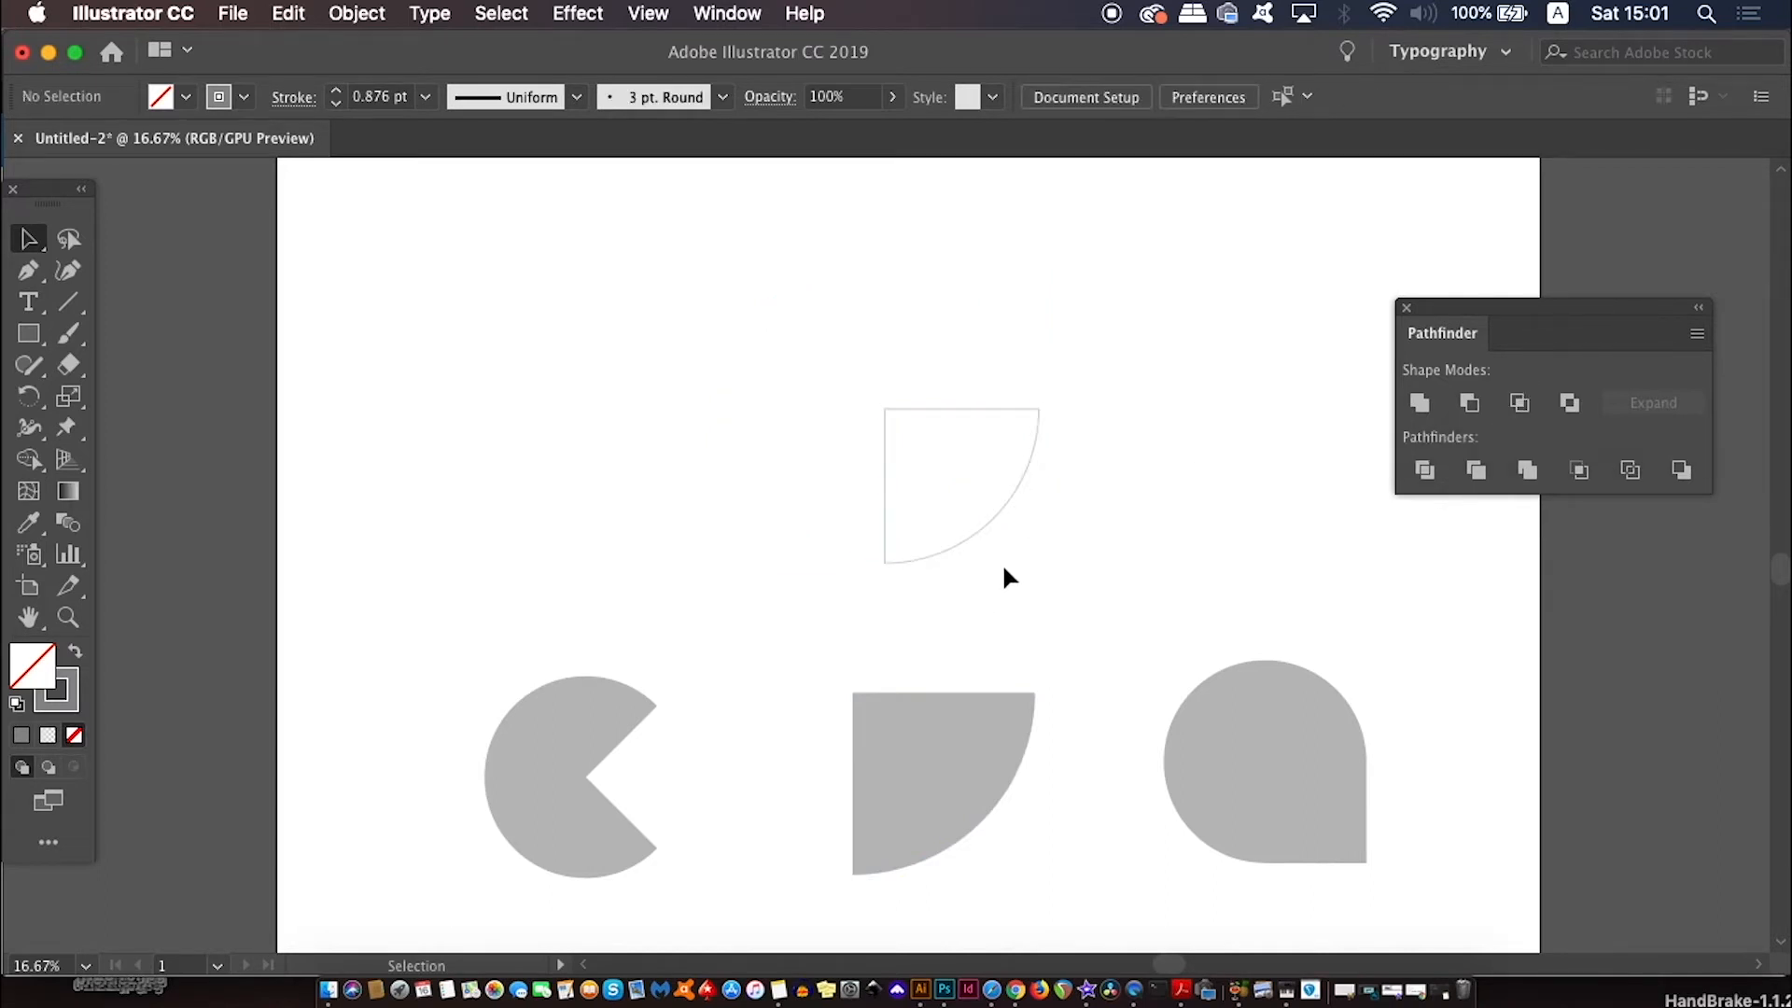
{"action": "key", "text": "super+z"}
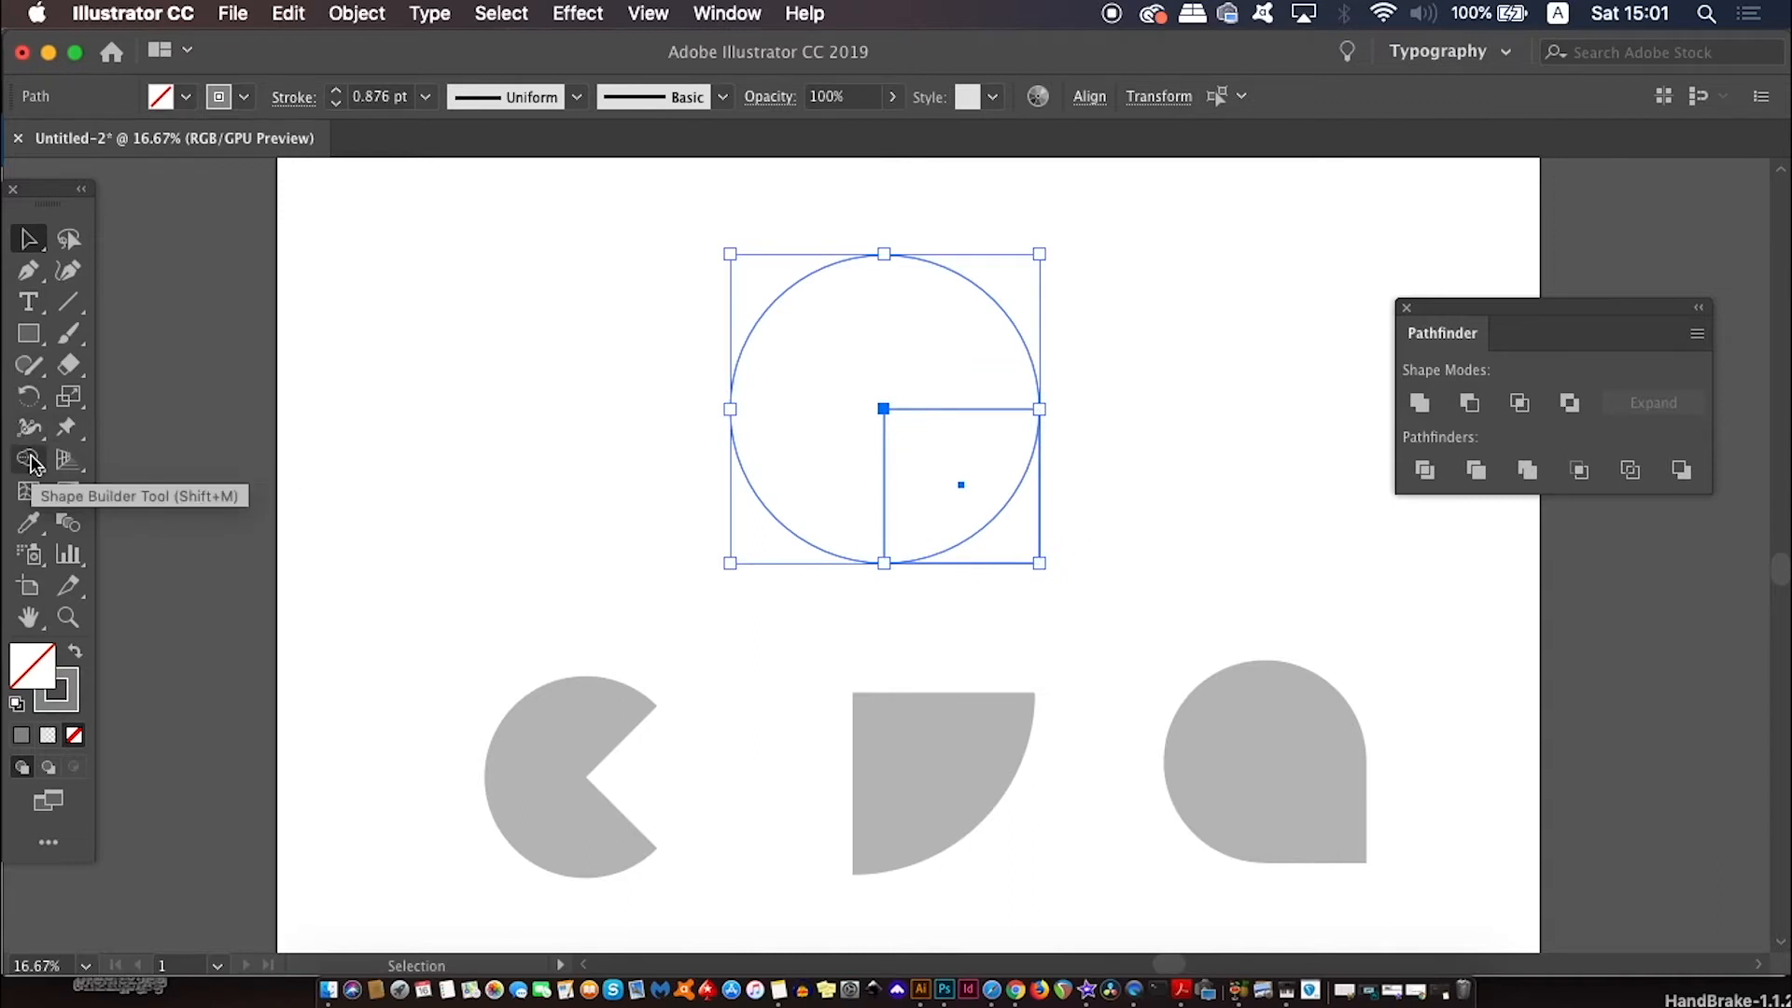
Try subtracting the square's two regions from the circle with the Shape Builder tool, leaving a three-quarter circle
{"action": "left_click", "coordinate": [31, 460]}
{"action": "key", "text": "alt"}
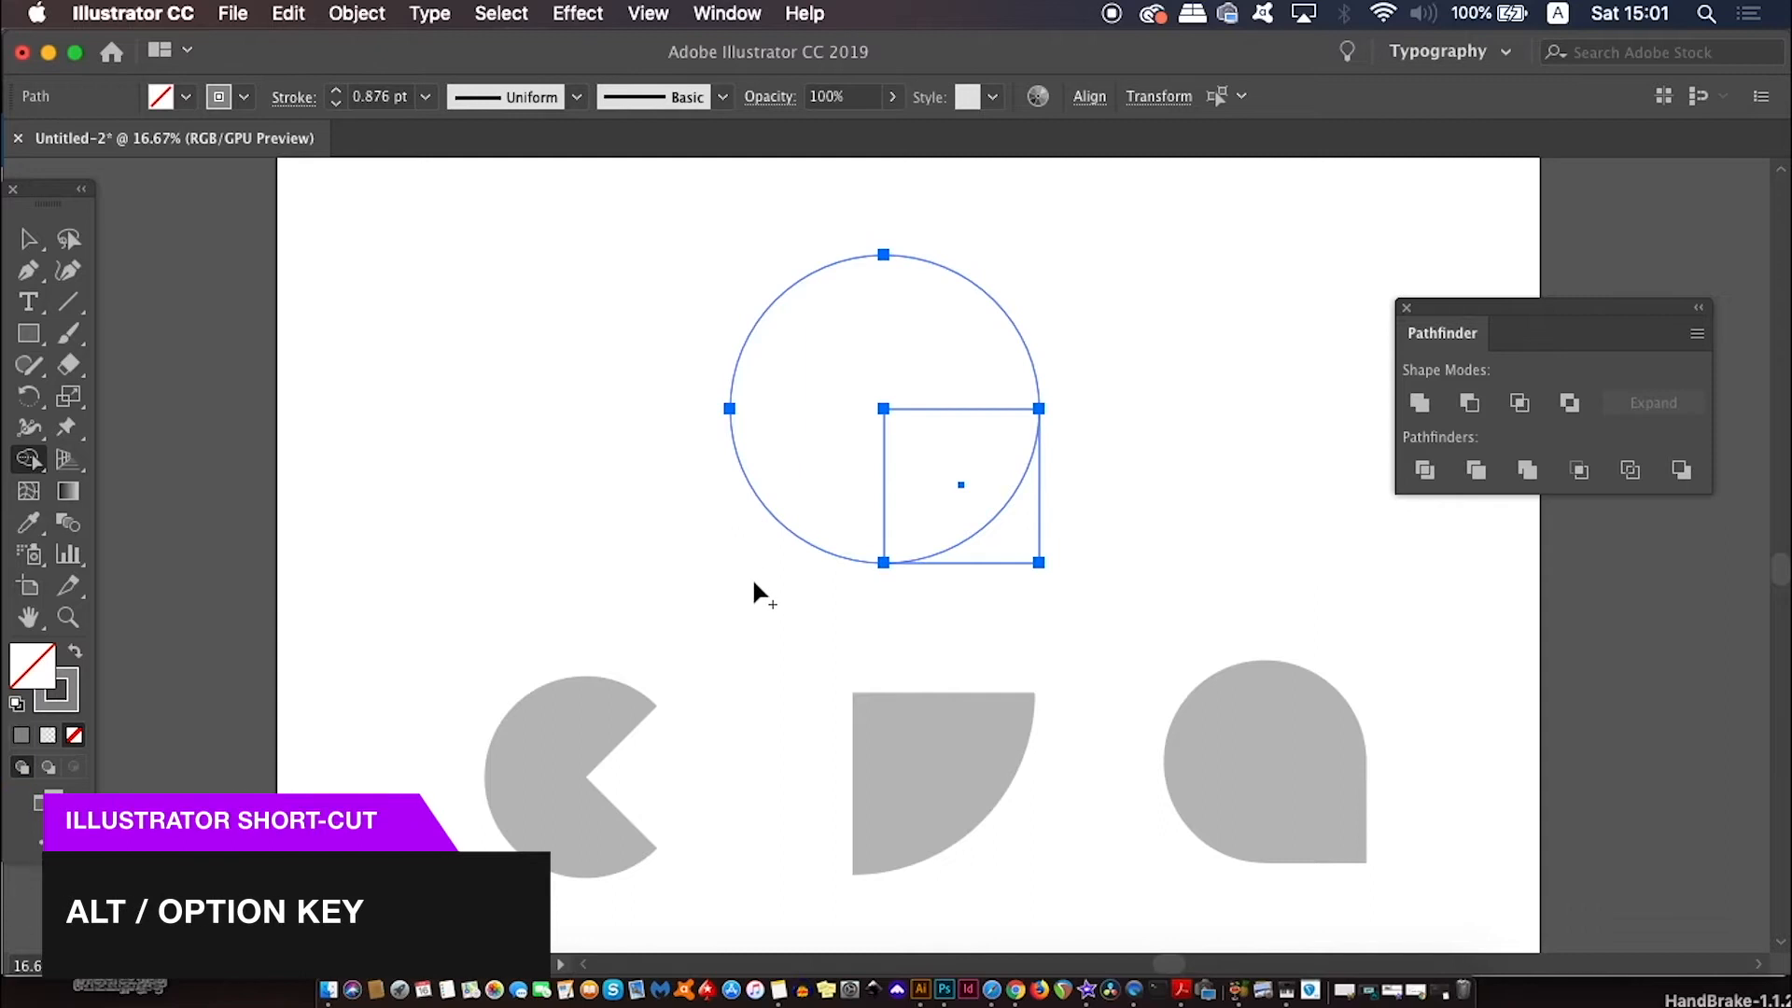
{"action": "left_click_drag", "start_coordinate": [980, 564], "coordinate": [1021, 480]}
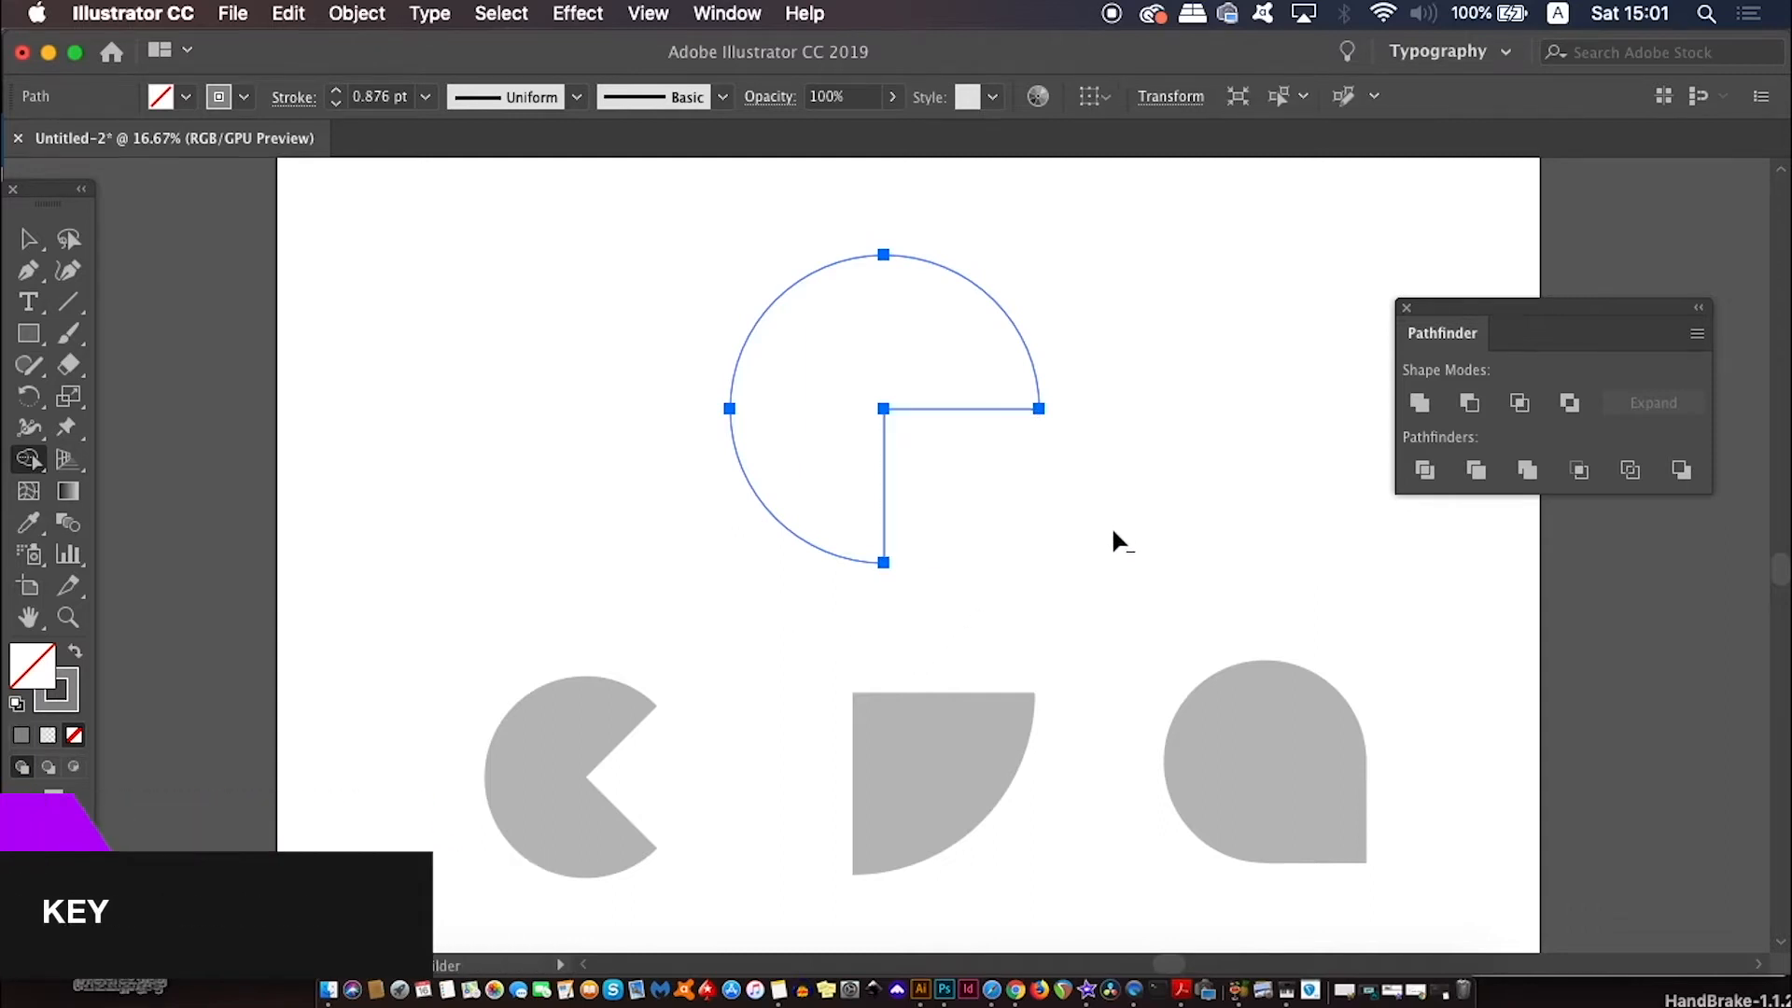
{"action": "key", "text": "super+z"}
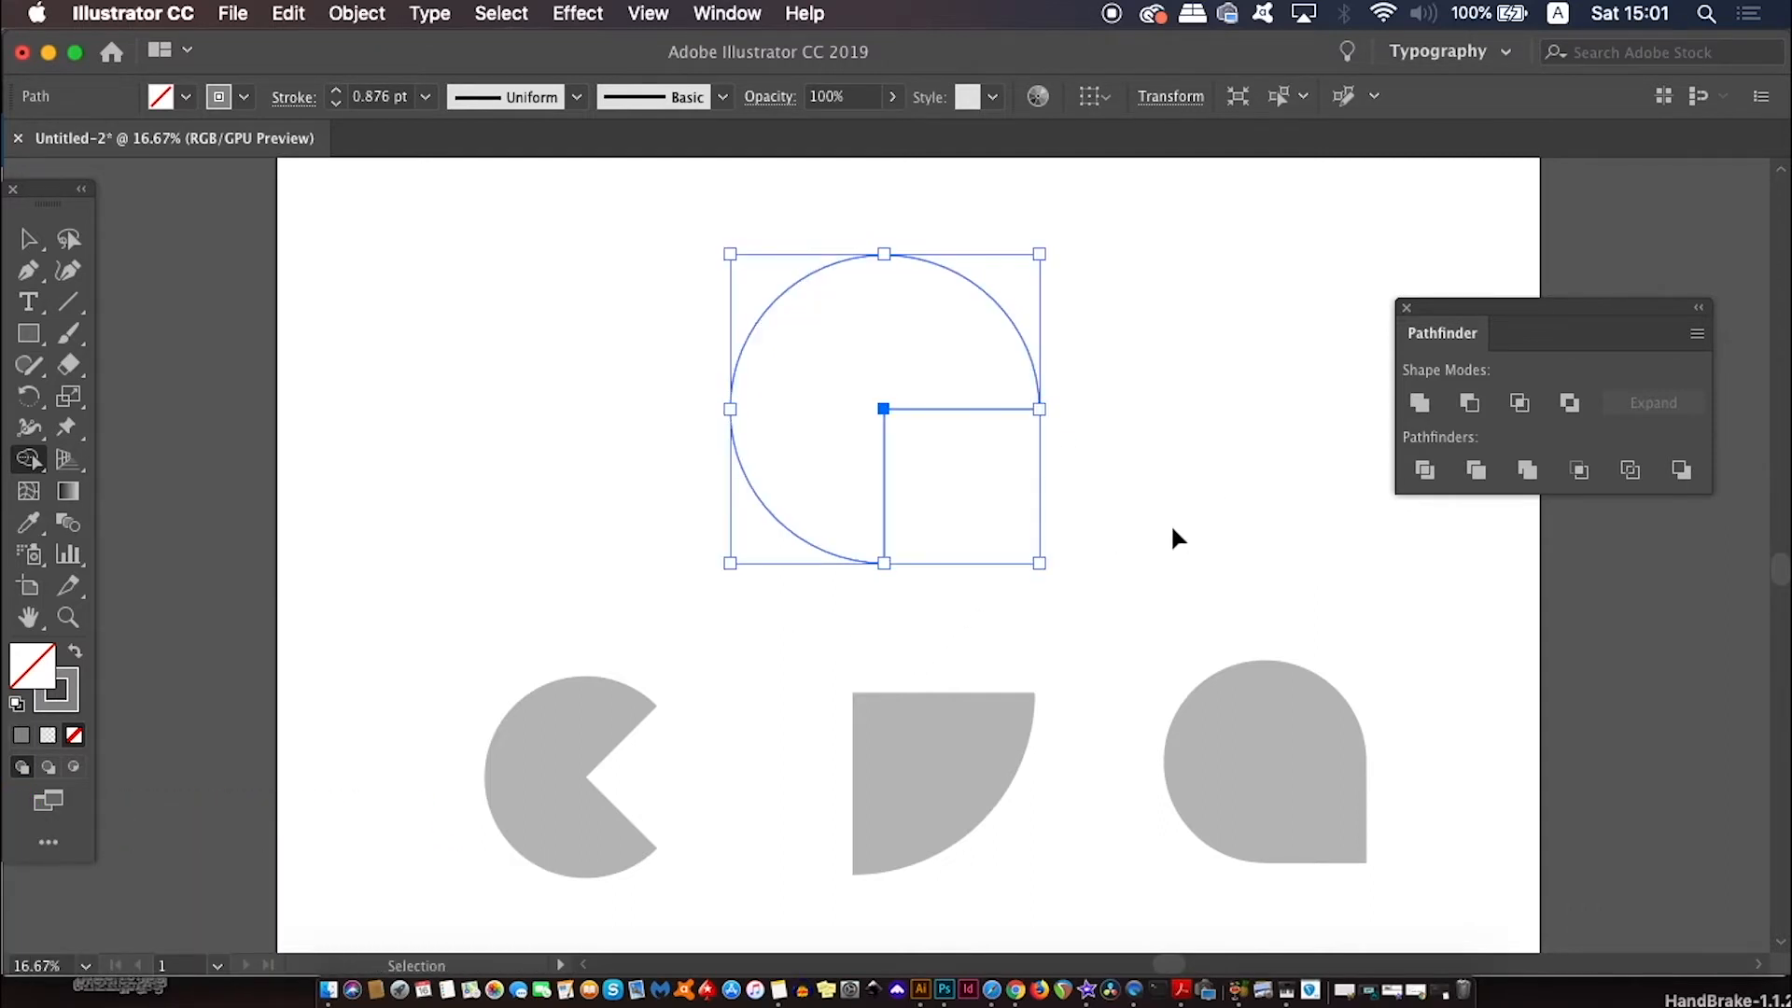
Subtract the circle and its overlap using the Shape Builder tool, leaving only the square's curved corner sliver
{"action": "mouse_move", "coordinate": [735, 613]}
{"action": "left_mouse_down"}
{"action": "mouse_move", "coordinate": [804, 464]}
{"action": "mouse_move", "coordinate": [962, 404]}
{"action": "left_mouse_up"}
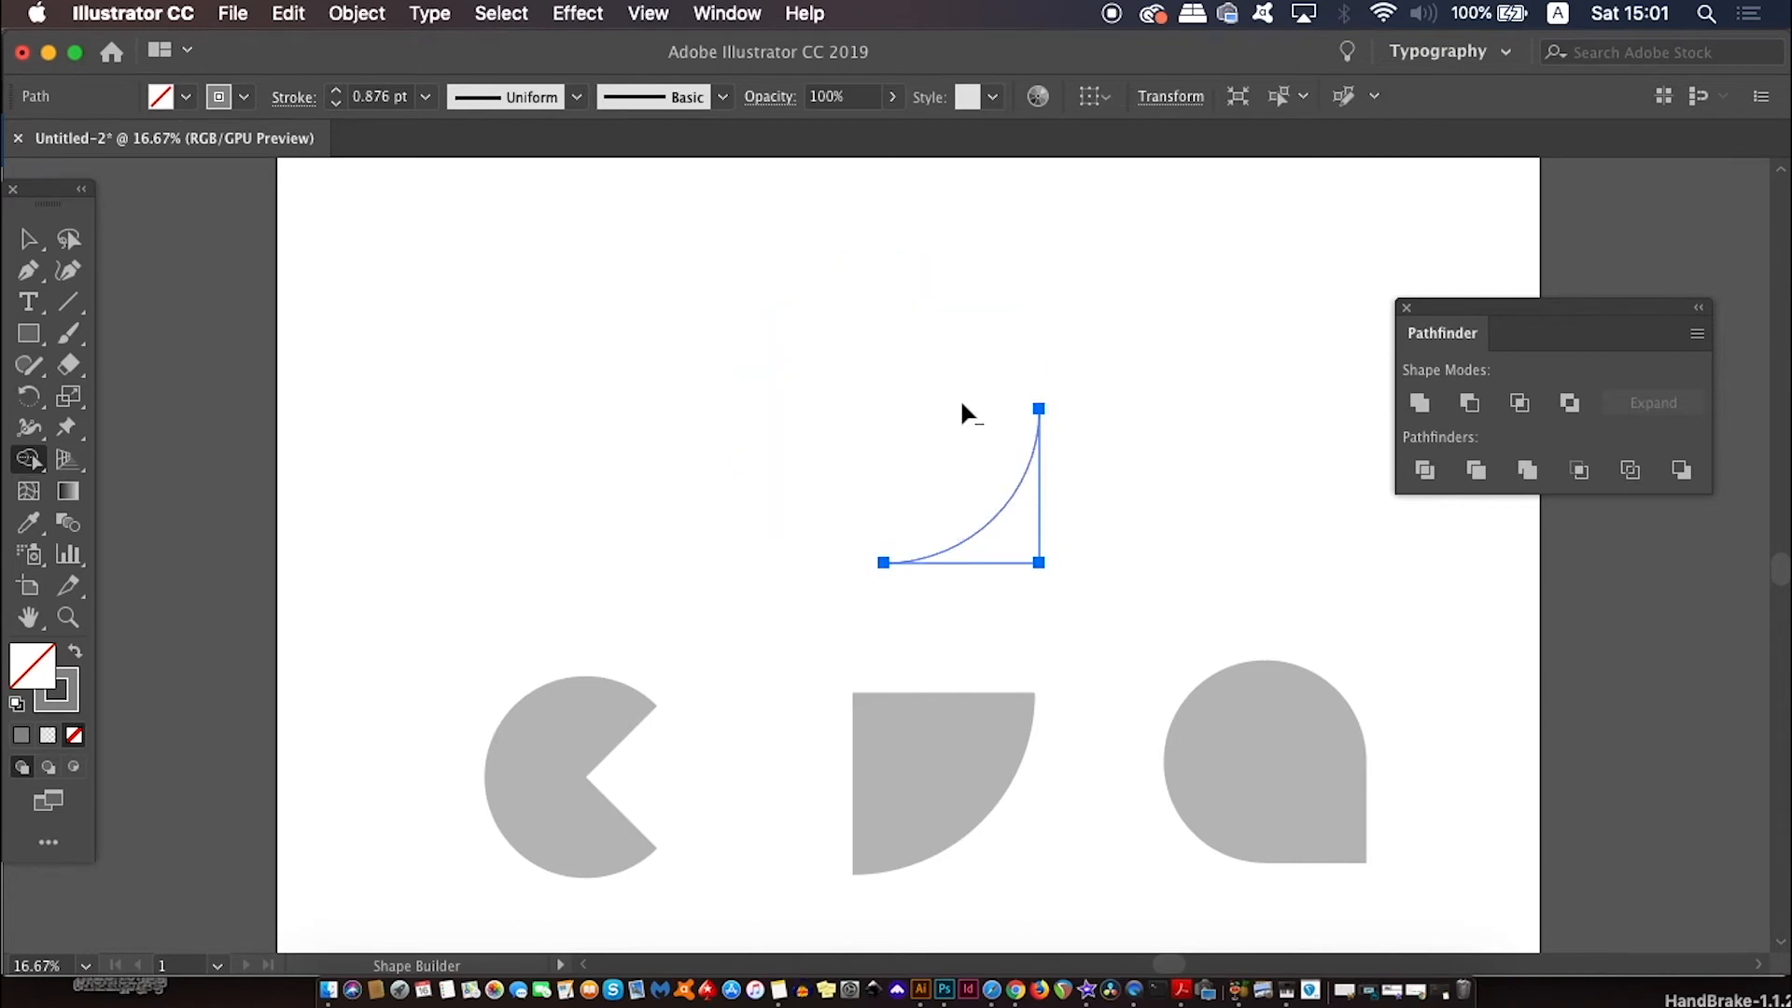
{"action": "key", "text": "v"}
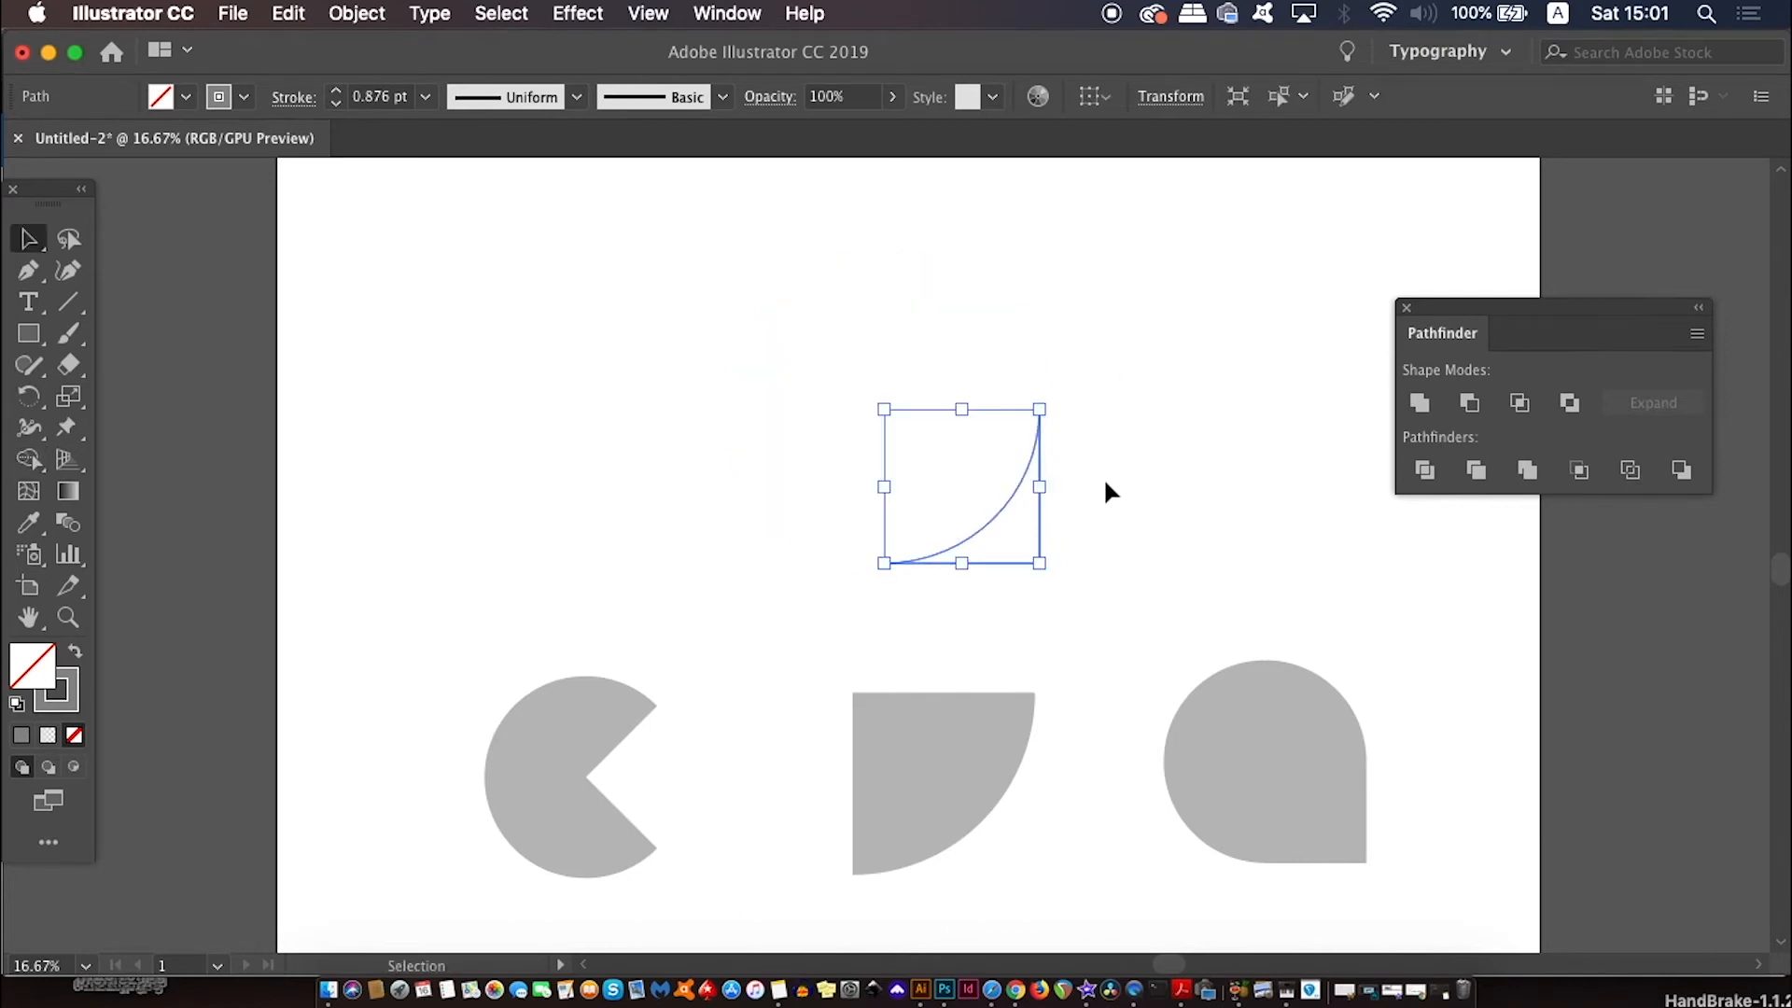
Try swapping the corner sliver's fill and stroke so it has a solid grey fill
{"action": "key", "text": "shift+x"}
{"action": "left_click", "coordinate": [1167, 493]}
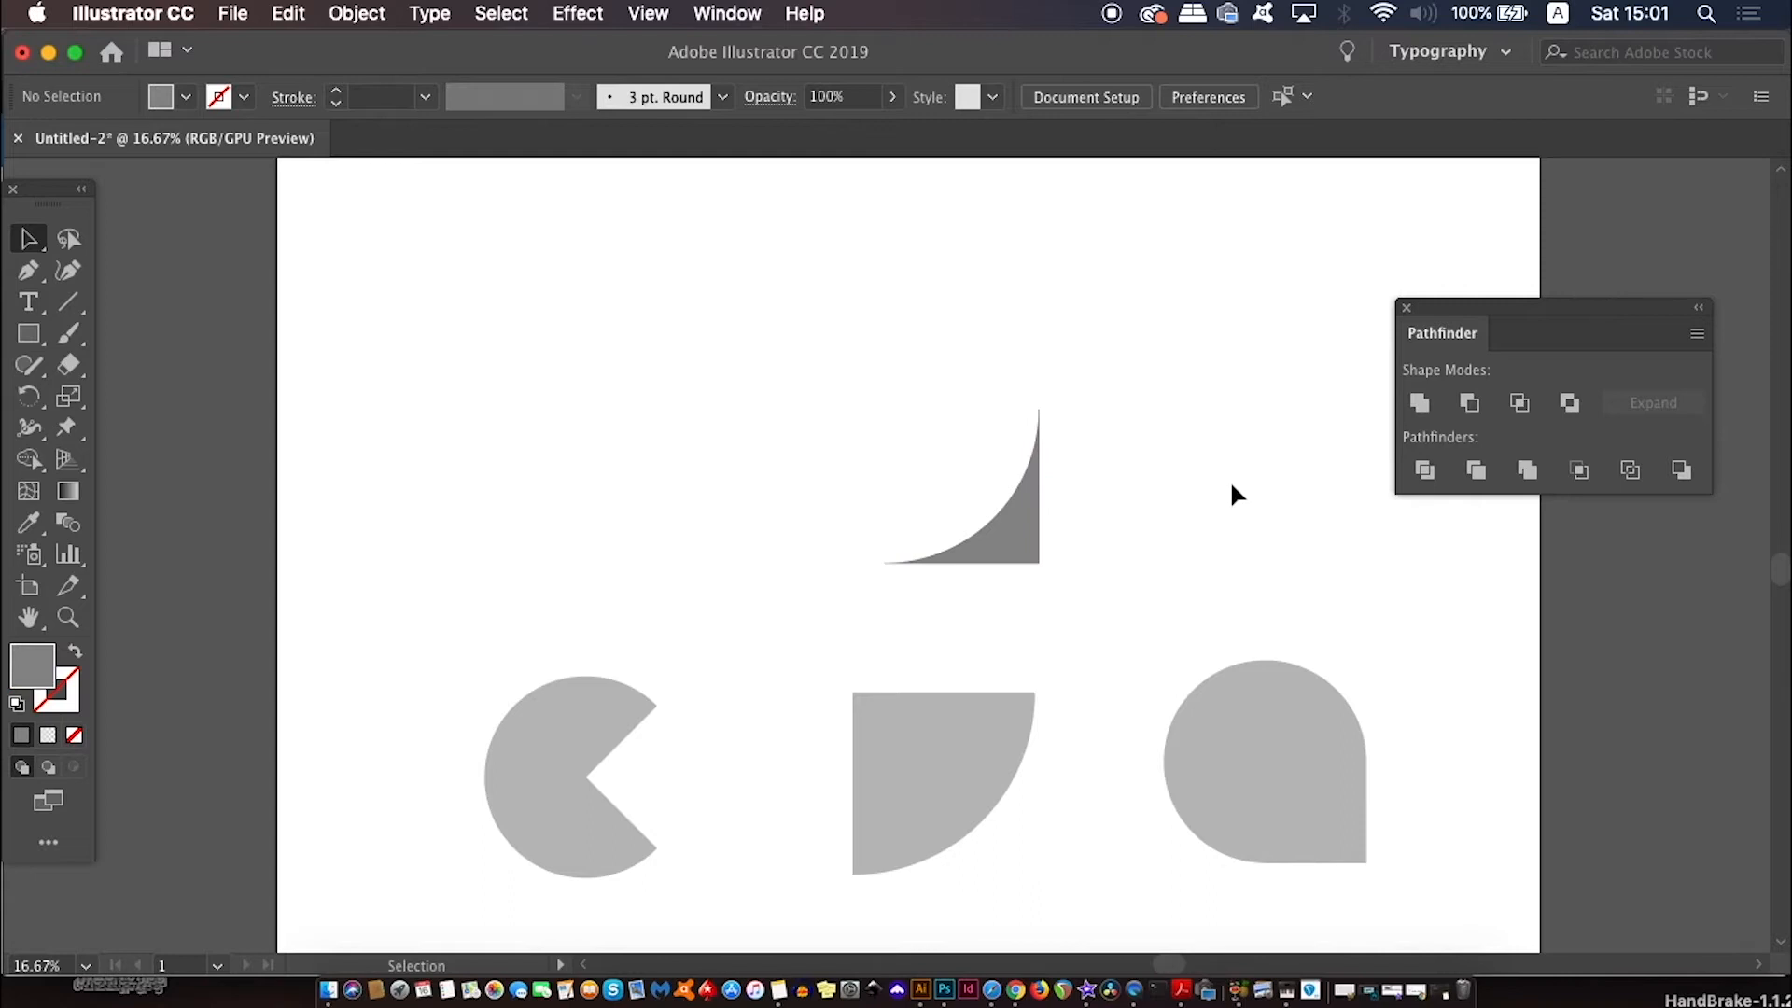
{"action": "key", "text": "super+z"}
{"action": "key", "text": "super+z"}
{"action": "key", "text": "super+z"}
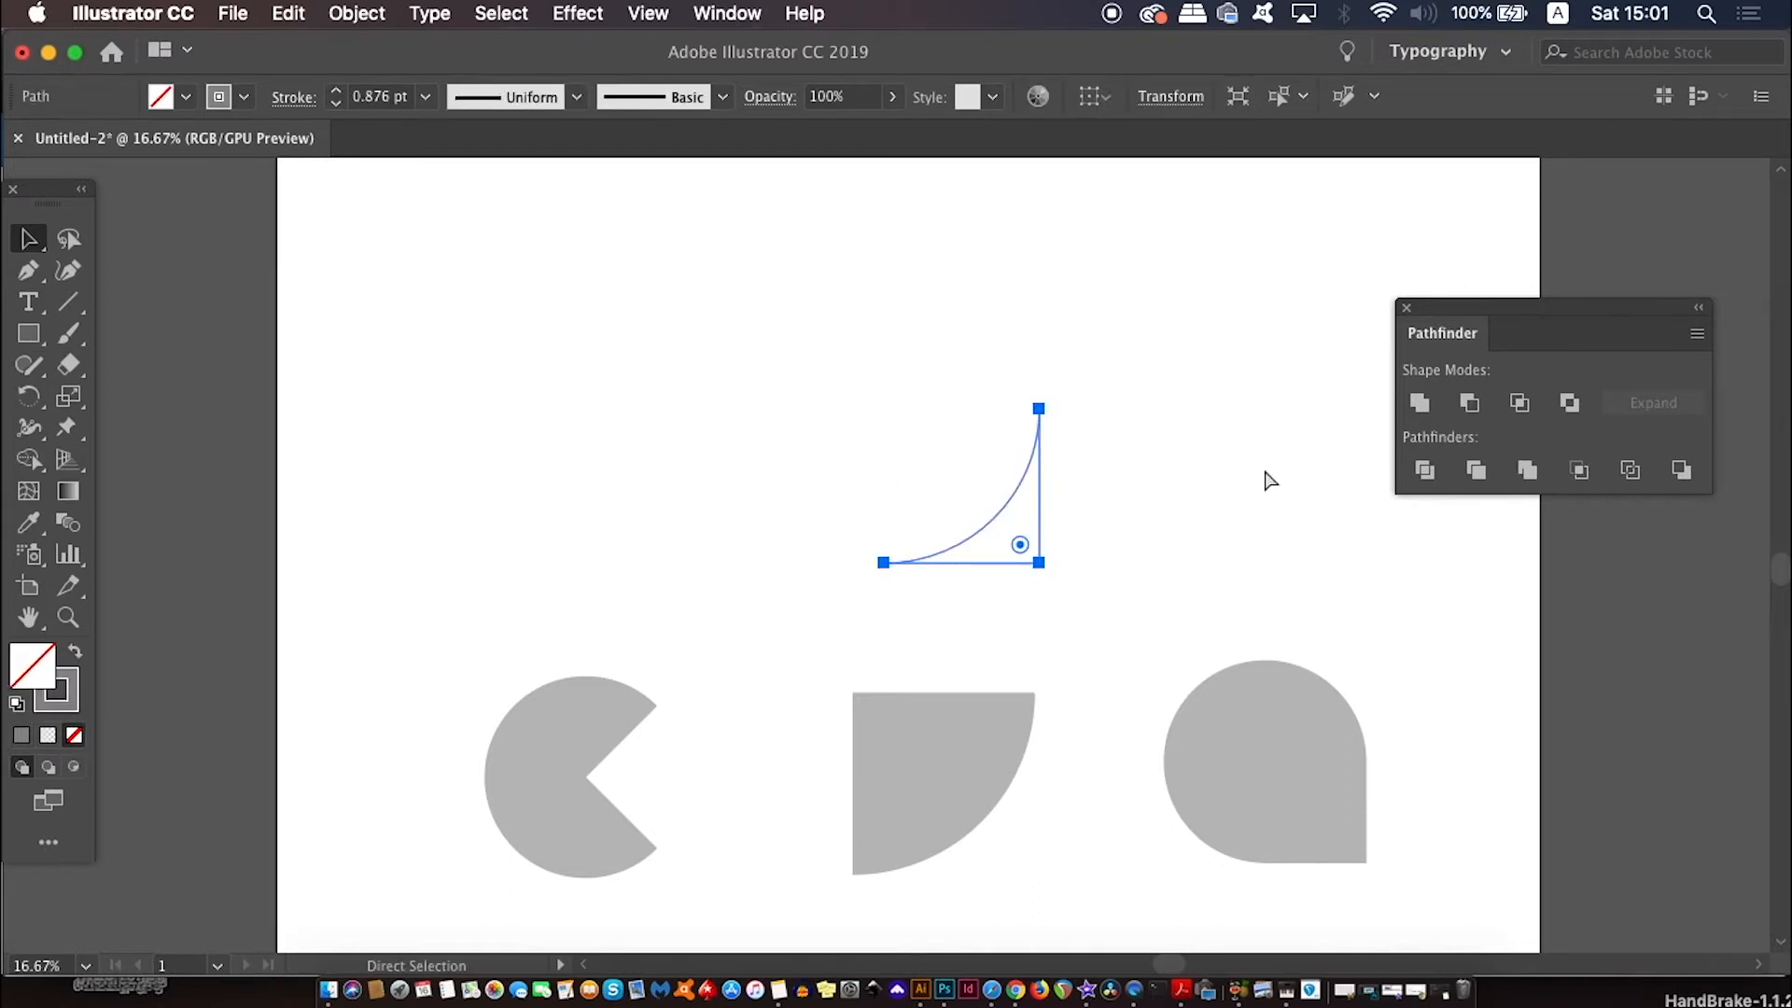
{"action": "left_click", "coordinate": [1263, 465]}
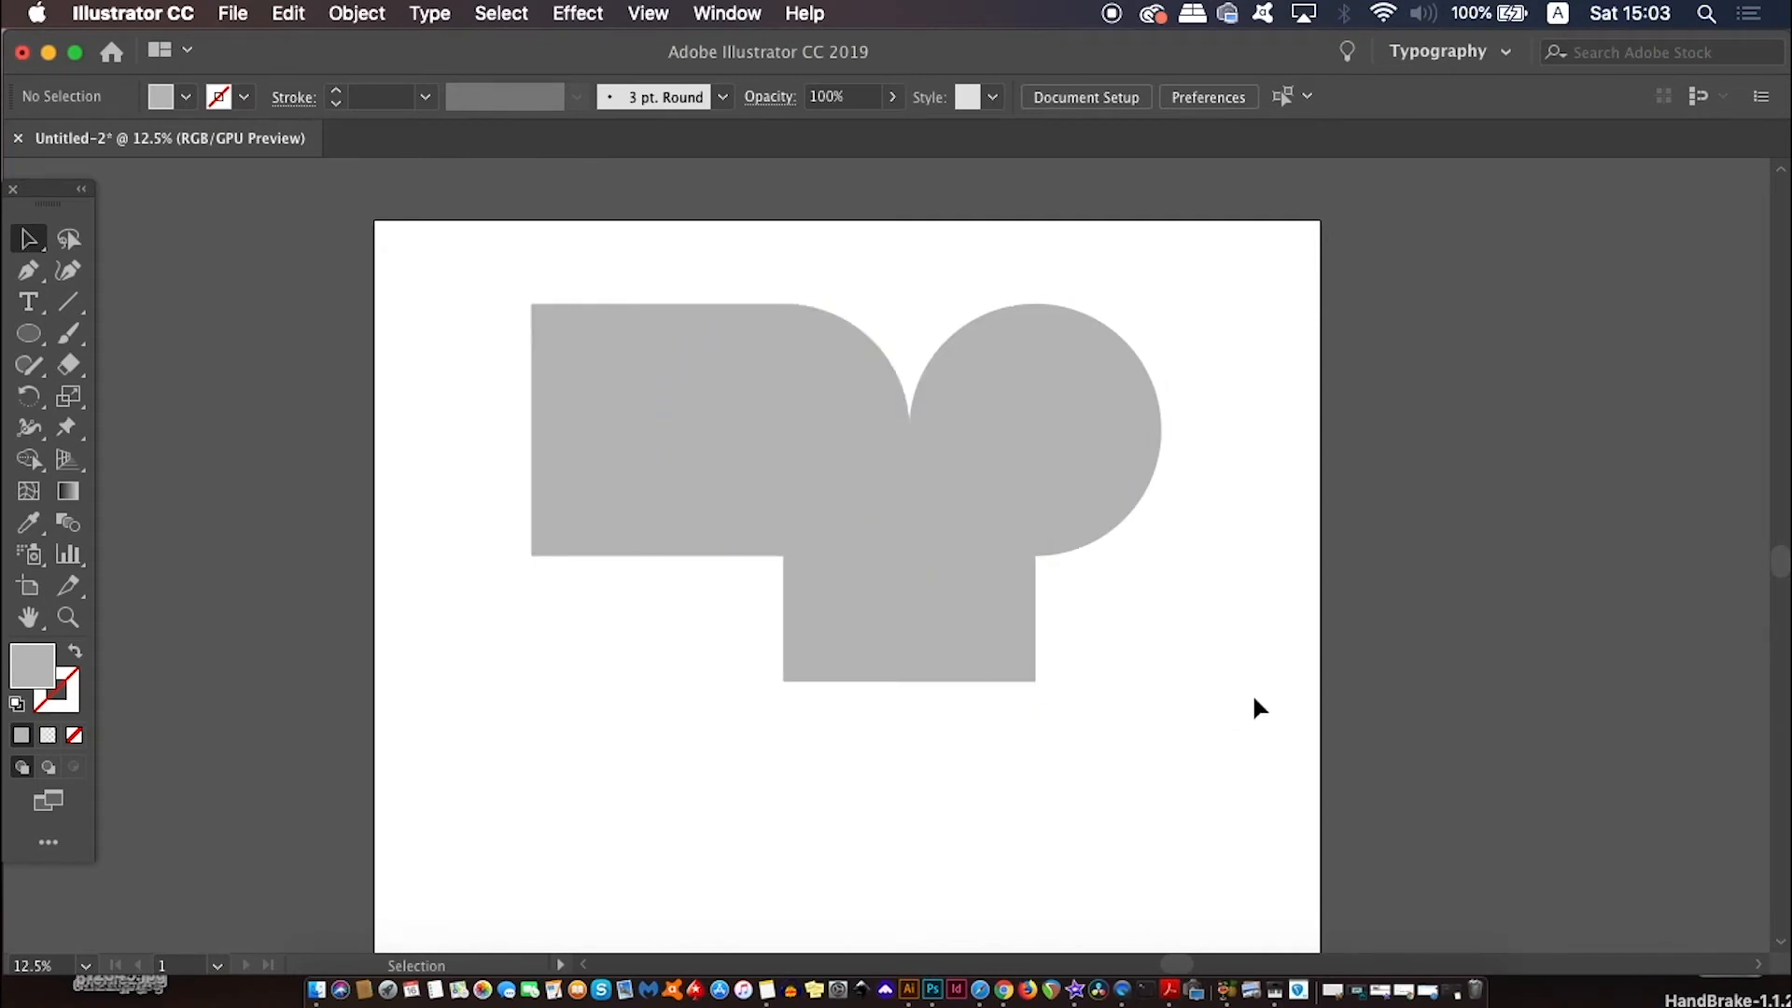
Display the artwork of combined grey circles and squares in Outline mode with nothing selected
{"action": "key", "text": "super+equal"}
{"action": "left_click_drag", "start_coordinate": [1154, 430], "coordinate": [1150, 429]}
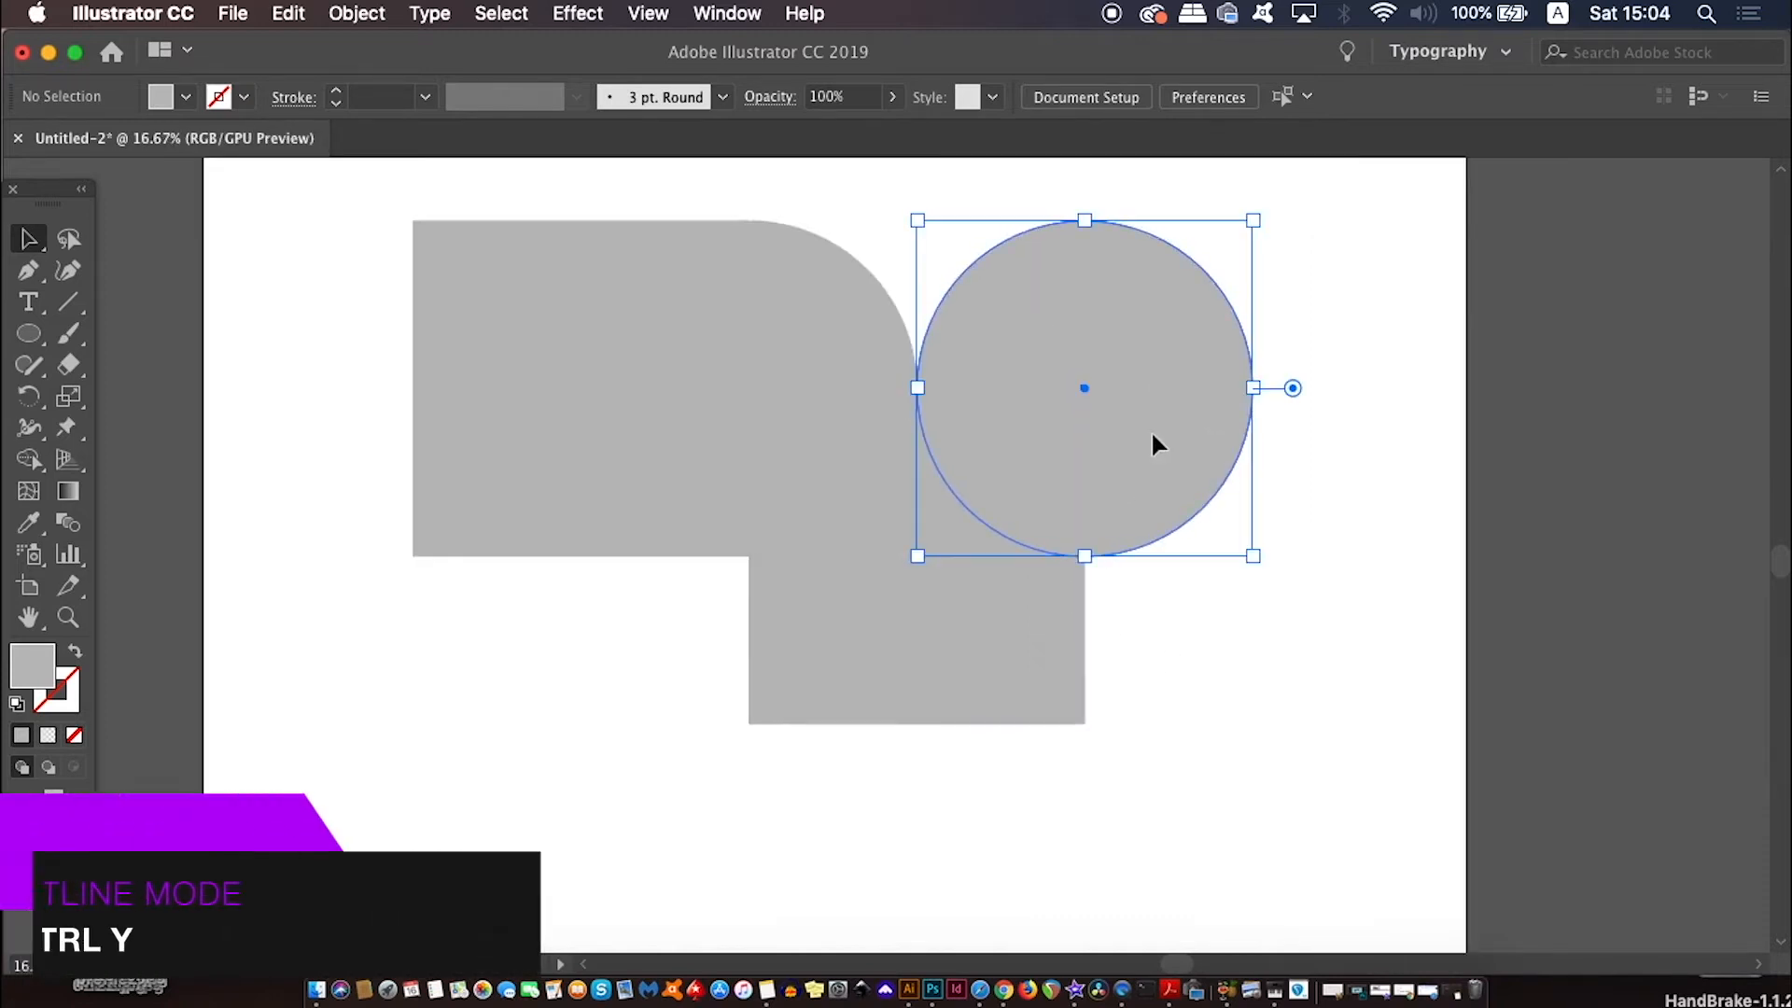
{"action": "key", "text": "super+y"}
{"action": "left_click", "coordinate": [1252, 679]}
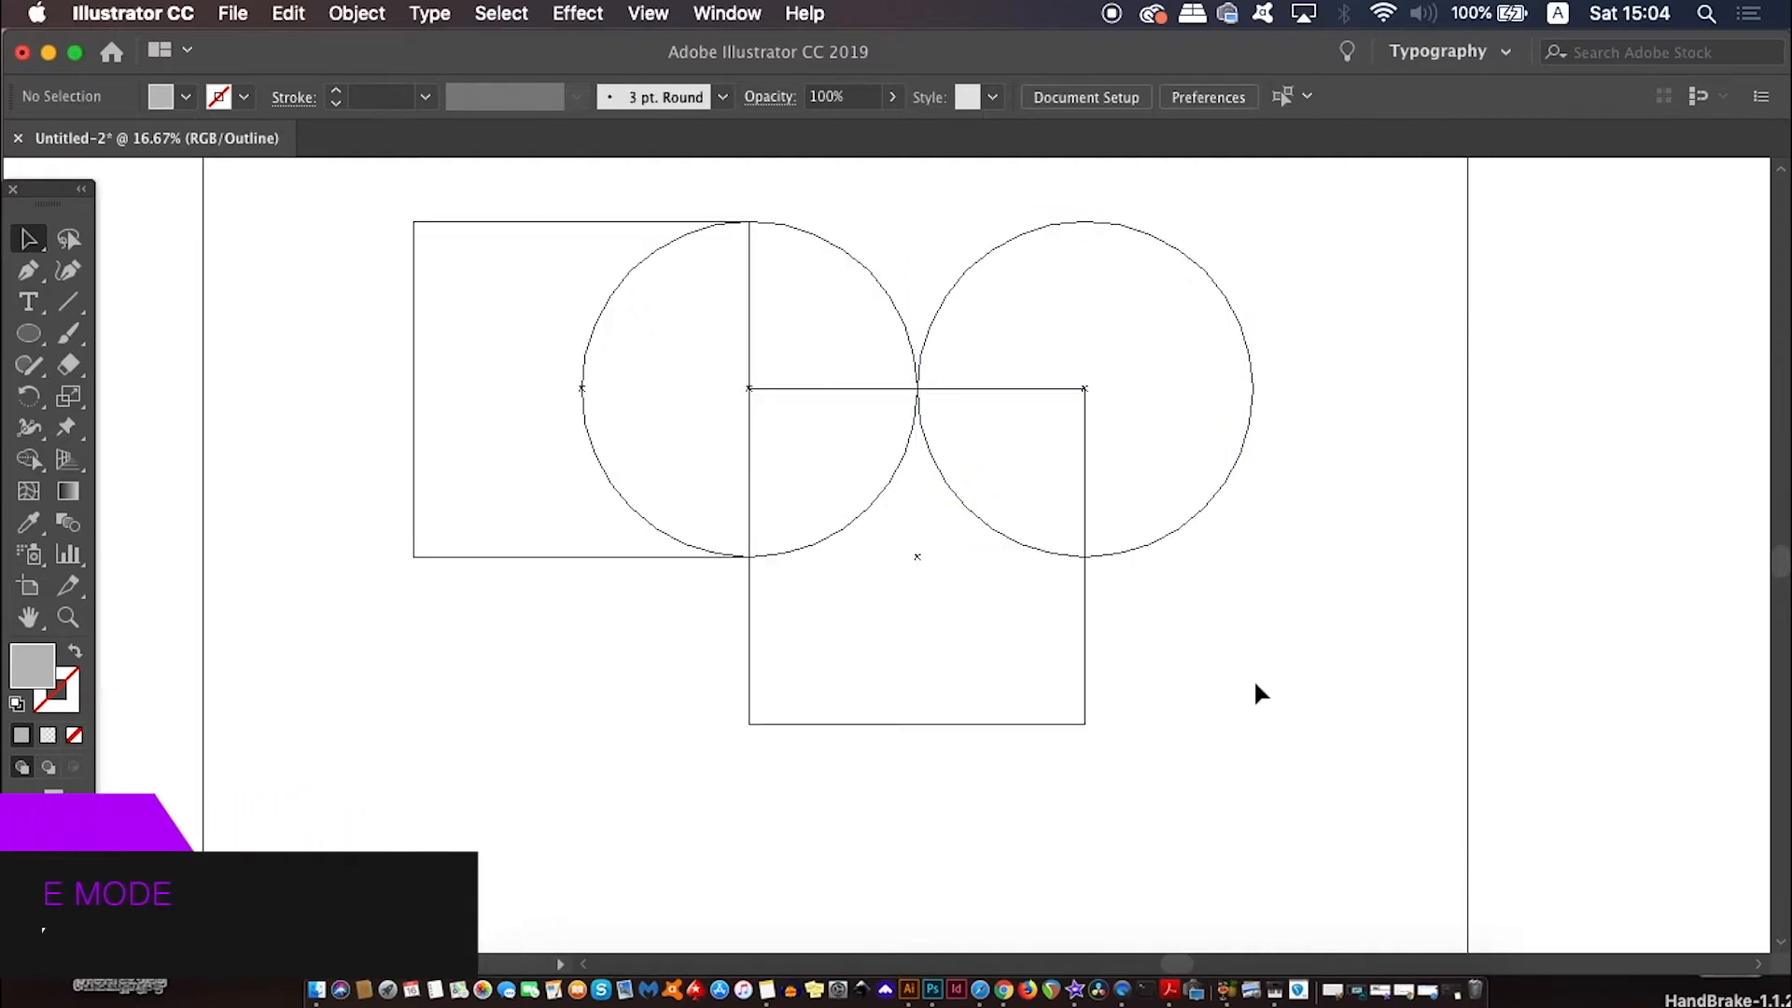
Examine how the edges, centres and tangent points of the two circles and two squares line up
{"action": "key", "text": "super+equal"}
{"action": "key", "text": "super+equal"}
{"action": "key", "text": "super+equal"}
{"action": "key", "text": "super+equal"}
{"action": "scroll", "coordinate": [1253, 609], "scroll_direction": "up", "scroll_amount": 10}
{"action": "scroll", "coordinate": [1253, 608], "scroll_direction": "right", "scroll_amount": 10}
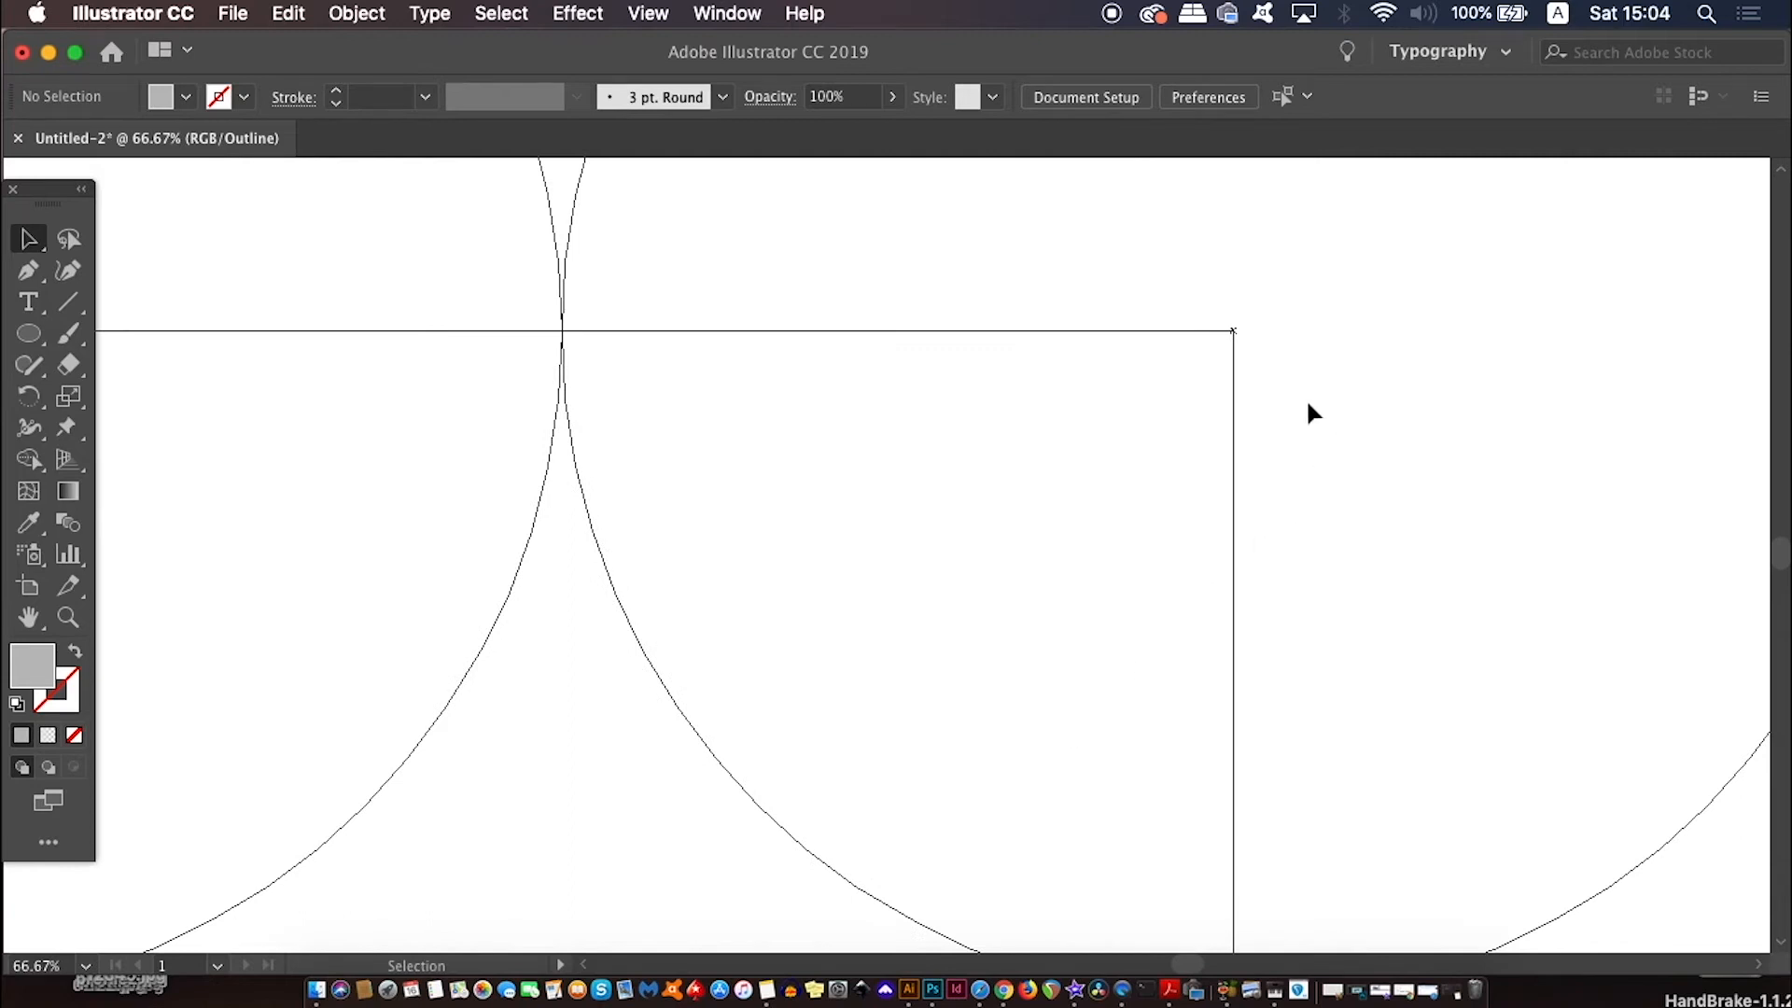
{"action": "scroll", "coordinate": [1163, 596], "scroll_direction": "down", "scroll_amount": 5}
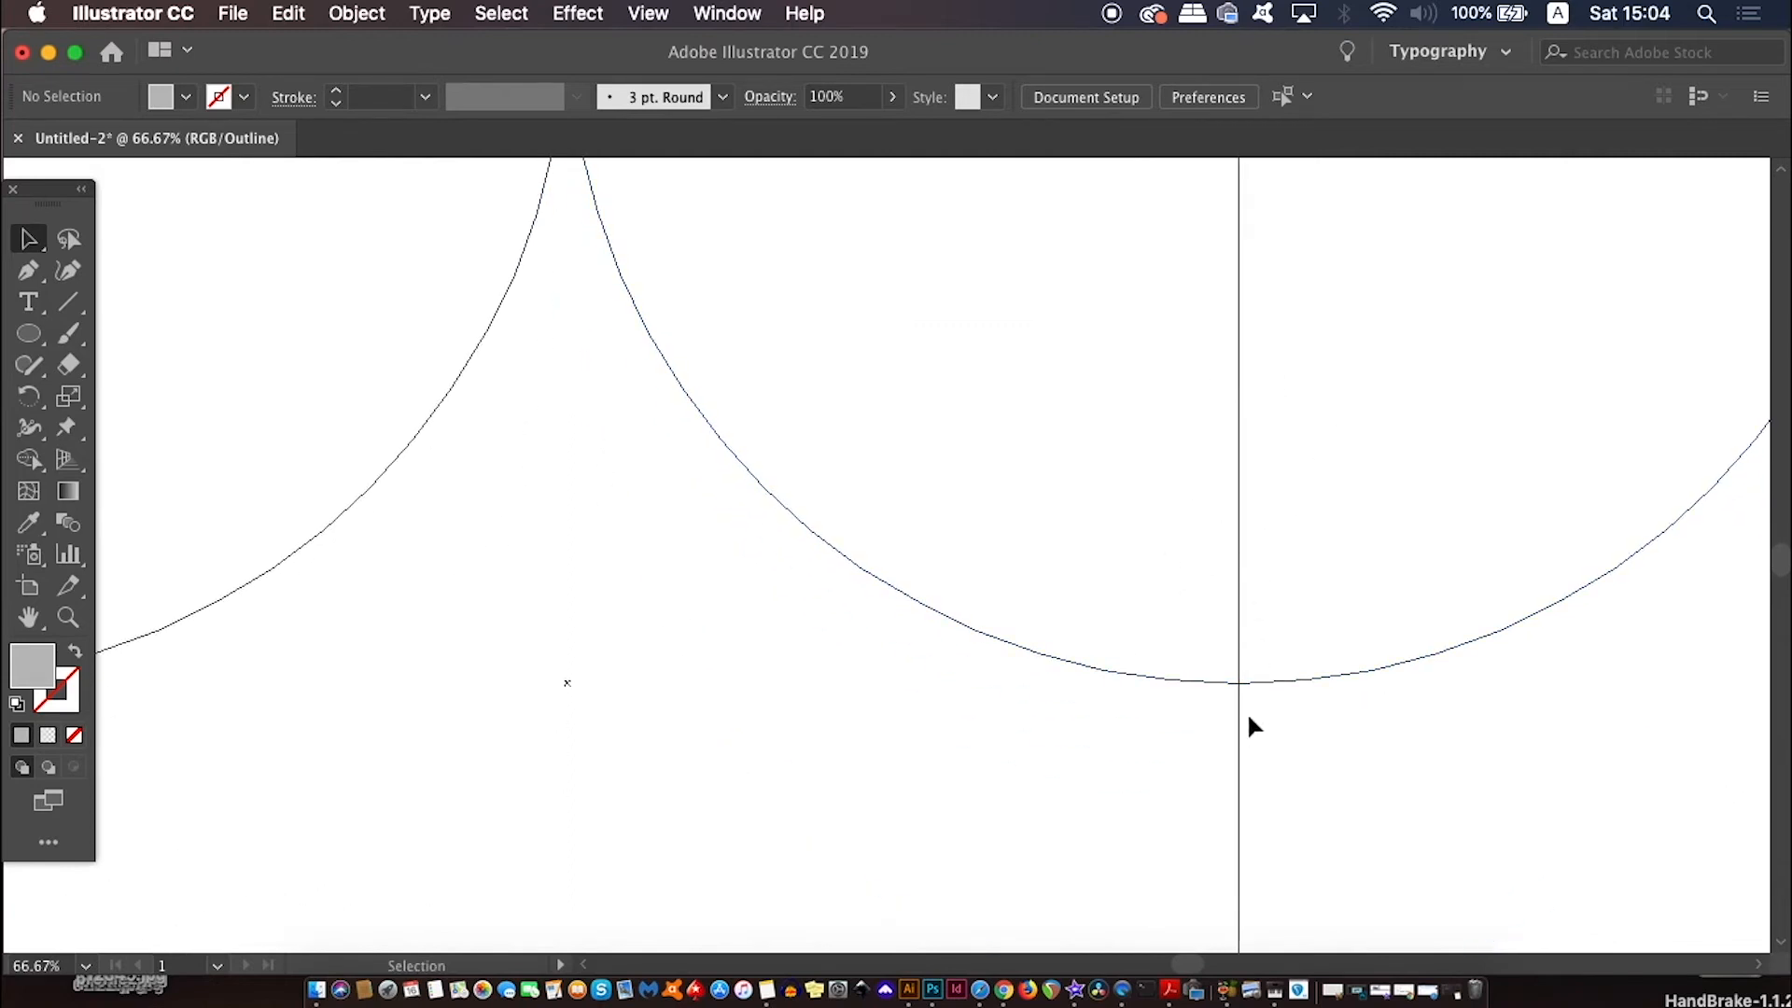
{"action": "key", "text": "super+minus"}
{"action": "key", "text": "super+minus"}
{"action": "left_click_drag", "start_coordinate": [591, 560], "coordinate": [1196, 829]}
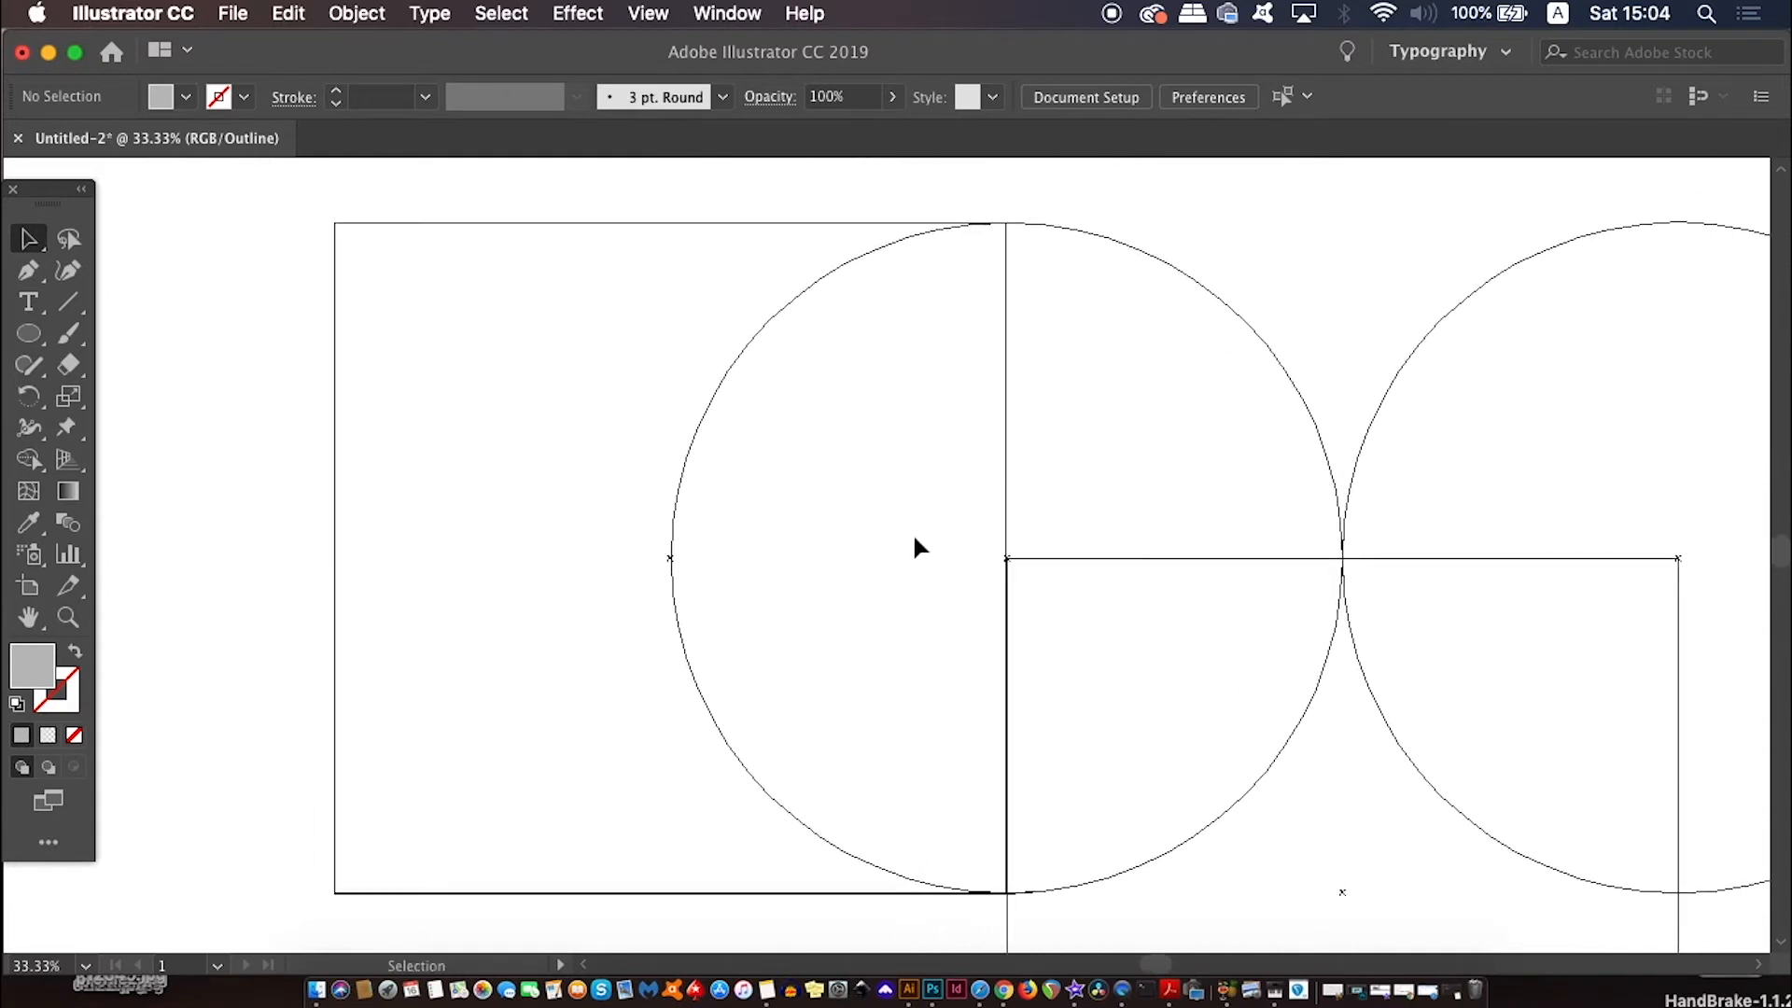
{"action": "scroll", "coordinate": [1040, 818], "scroll_direction": "right", "scroll_amount": 15}
{"action": "scroll", "coordinate": [1040, 819], "scroll_direction": "down", "scroll_amount": 3}
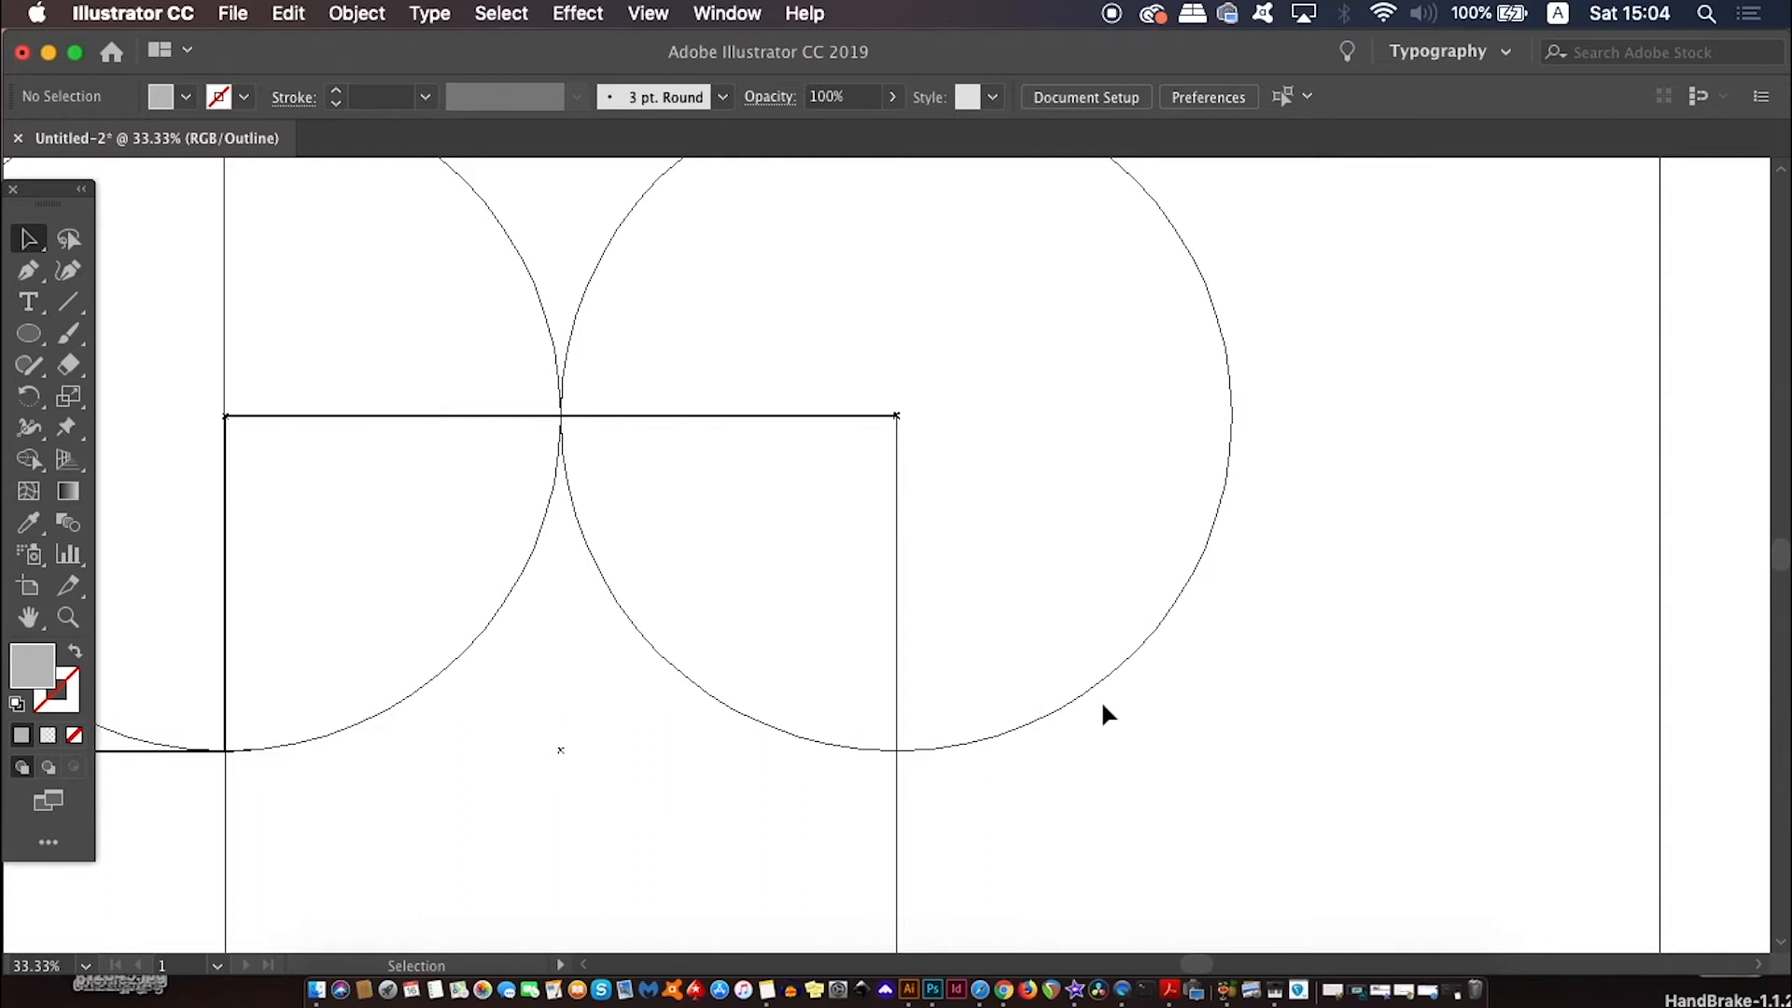
Subtract the right-hand circle from the lower square with the Minus Front Pathfinder operation, and deselect the result
{"action": "left_click", "coordinate": [1161, 613]}
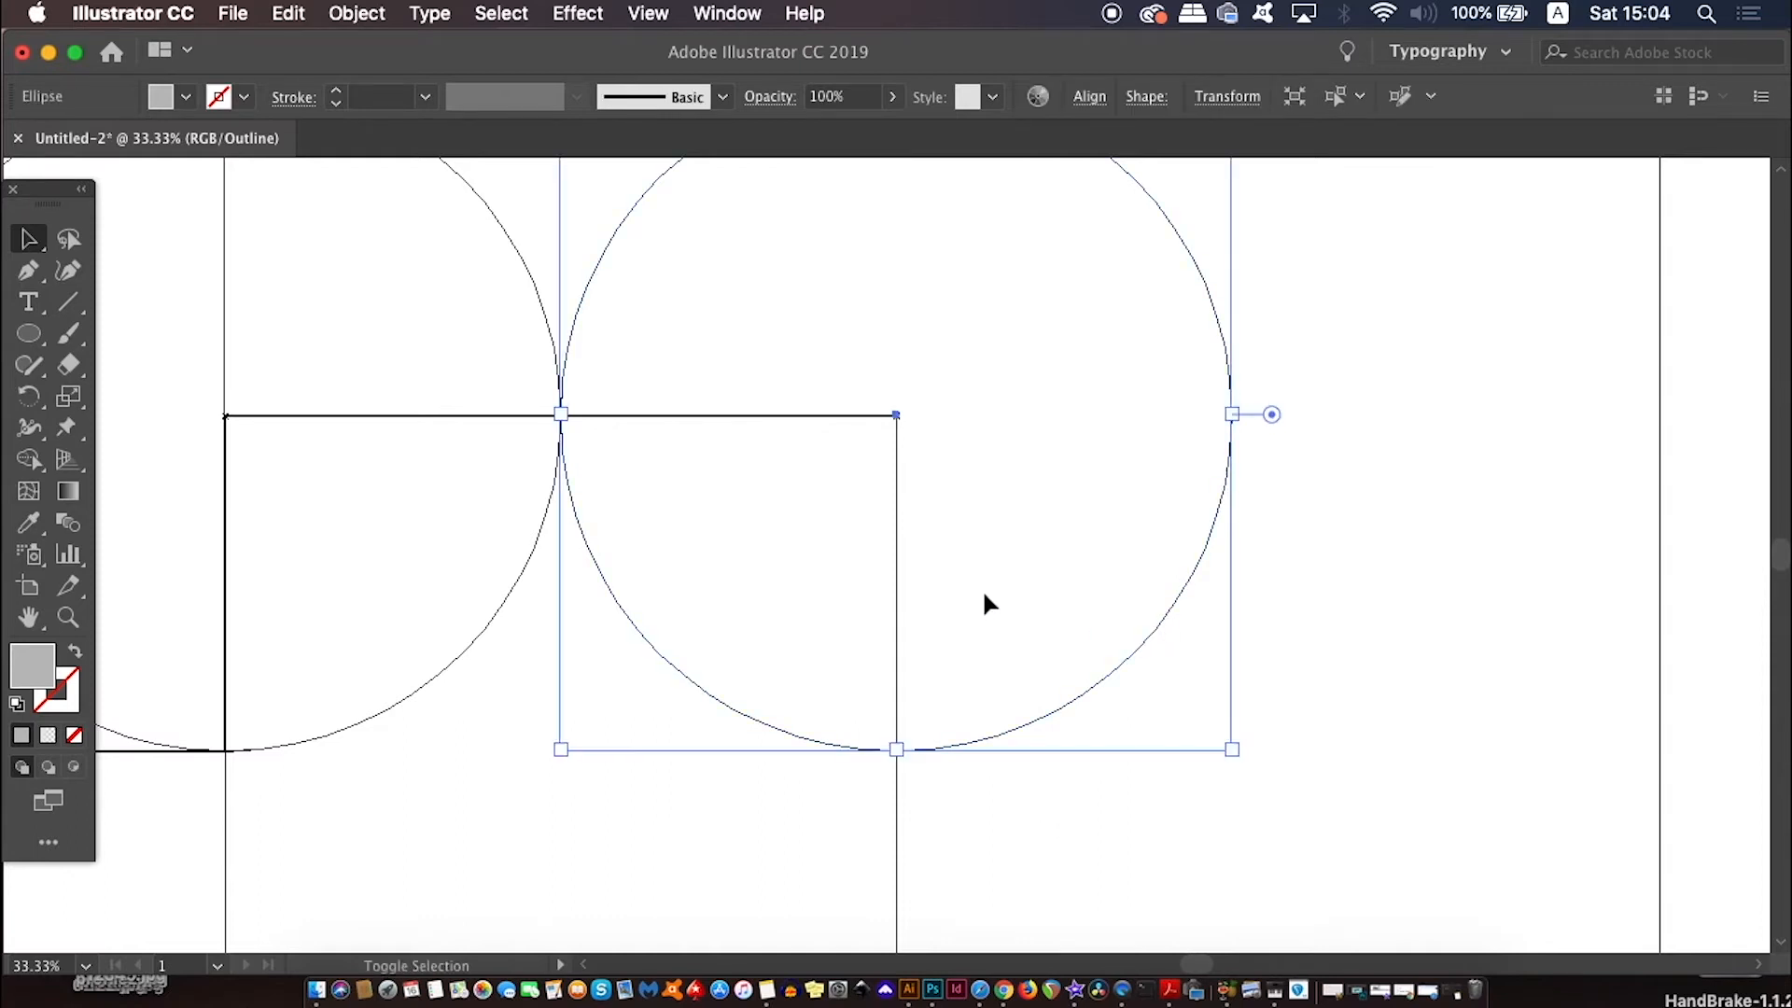
{"action": "left_click", "coordinate": [896, 565]}
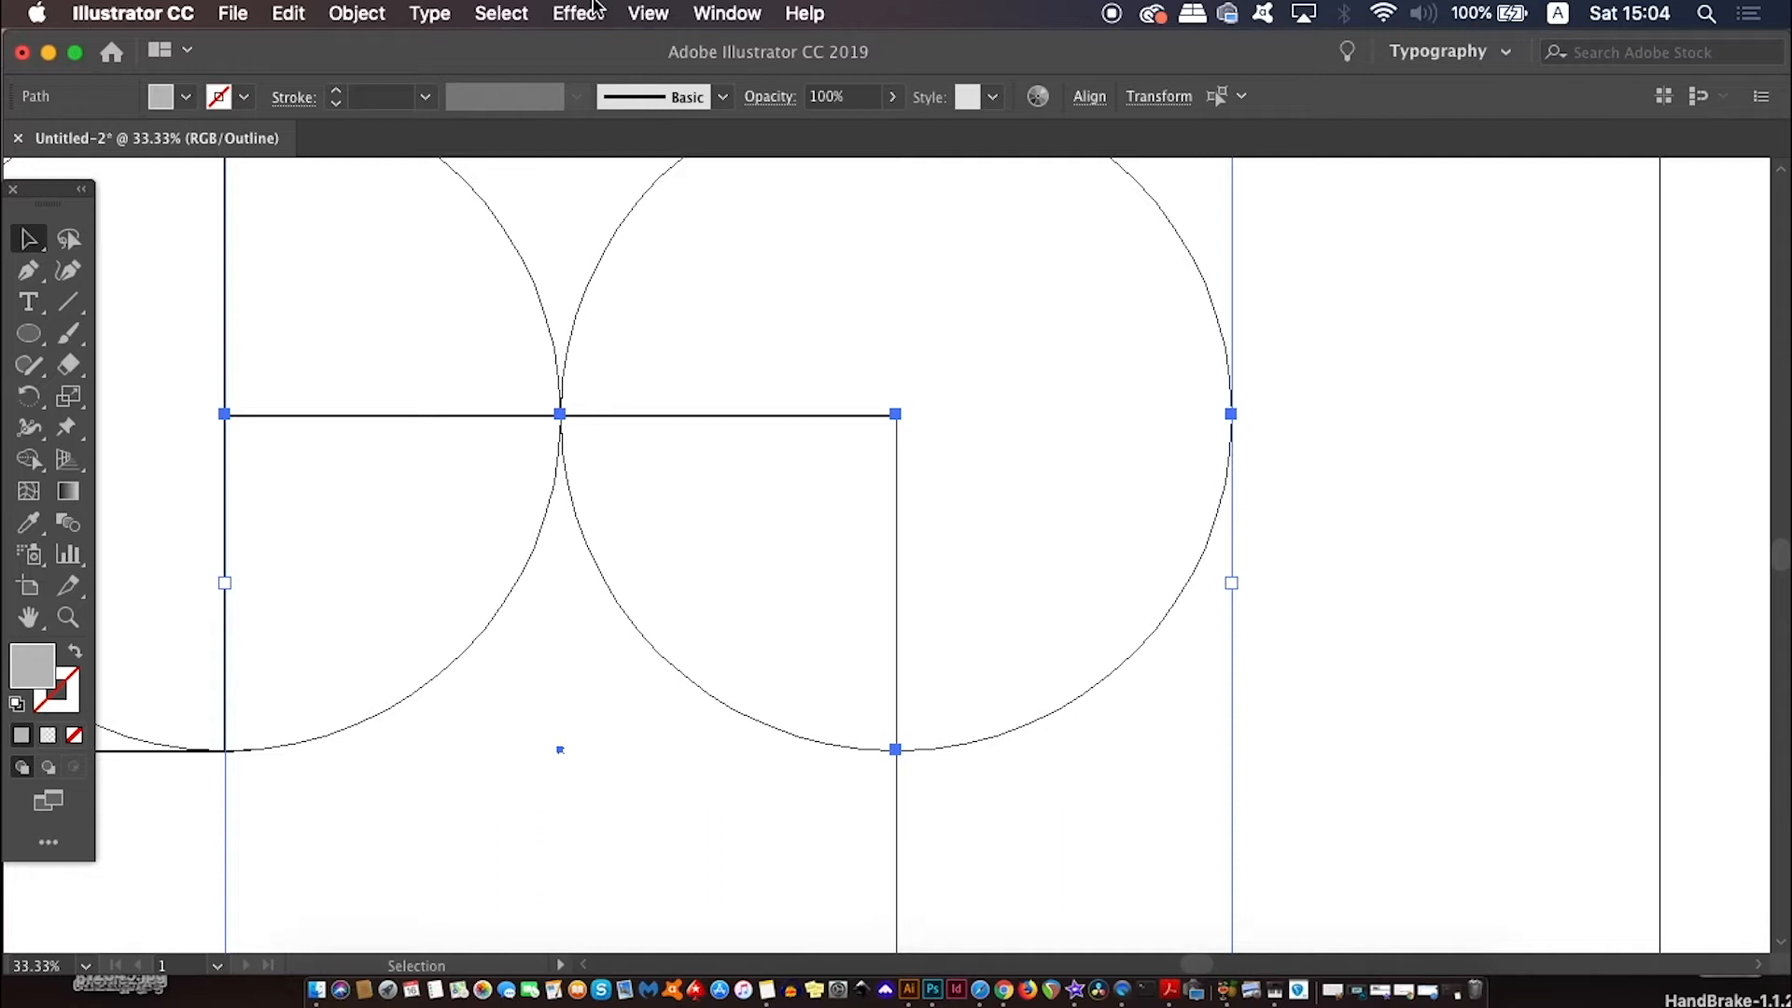
{"action": "left_click", "coordinate": [727, 14]}
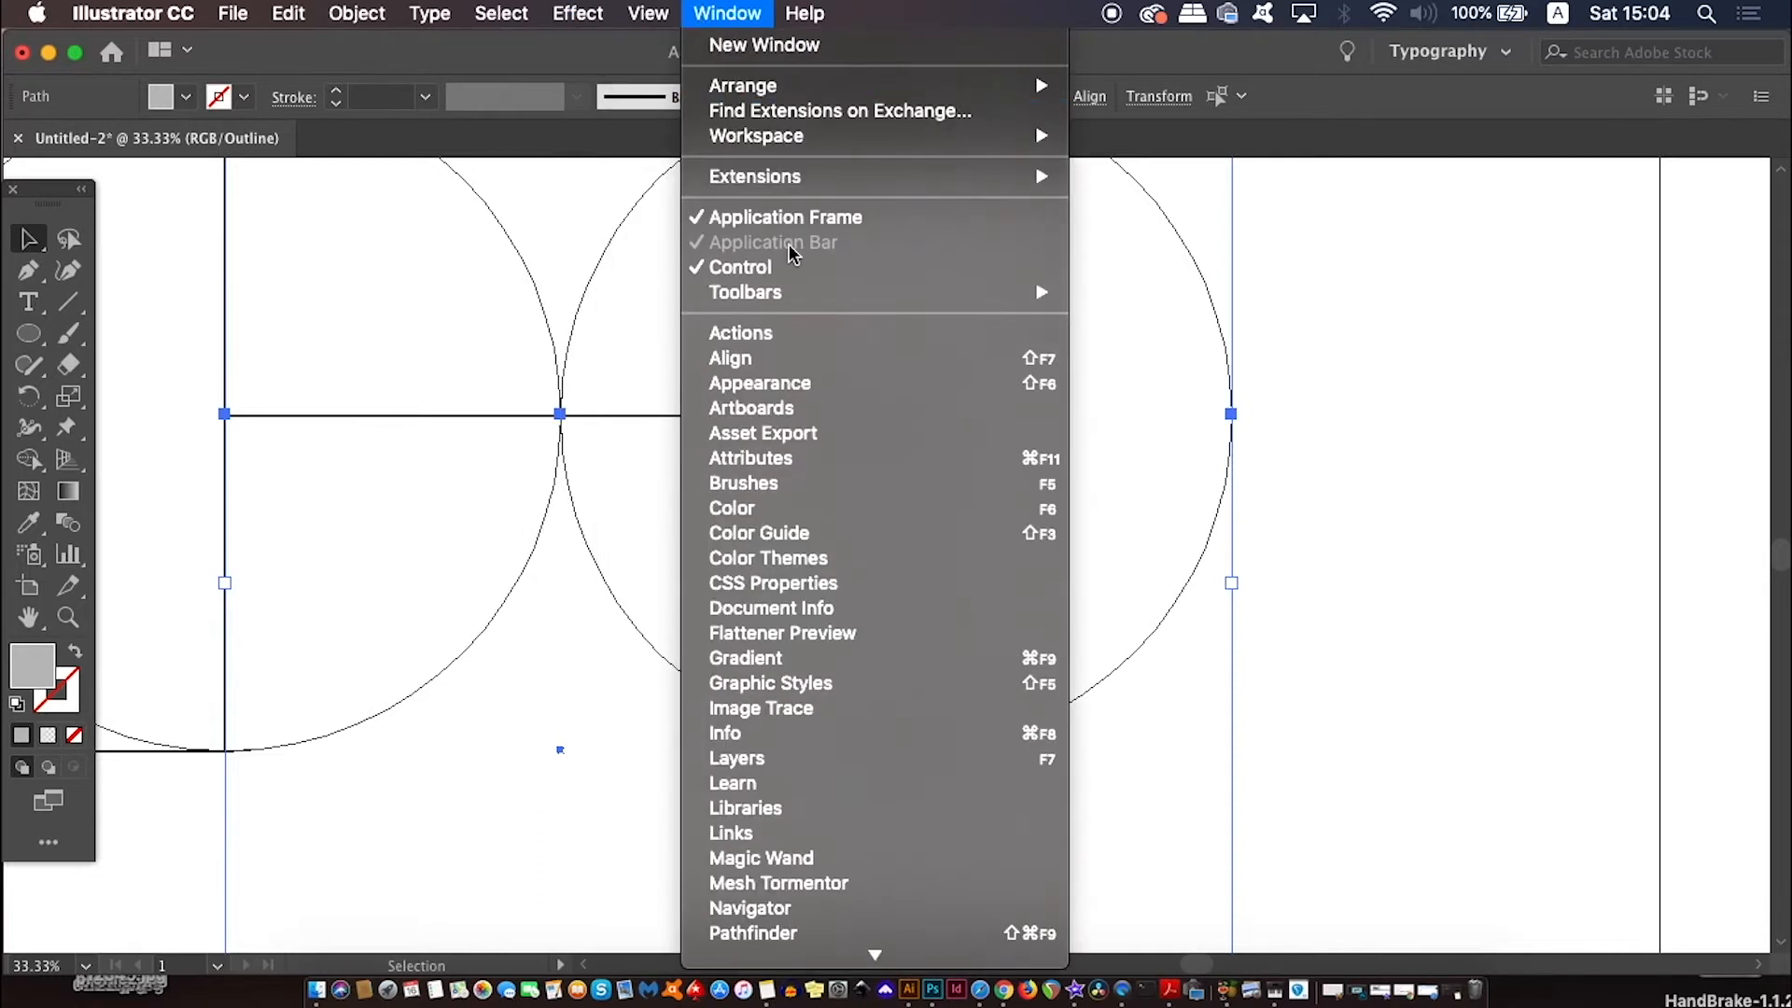
{"action": "scroll", "coordinate": [860, 904], "scroll_direction": "down", "scroll_amount": 4}
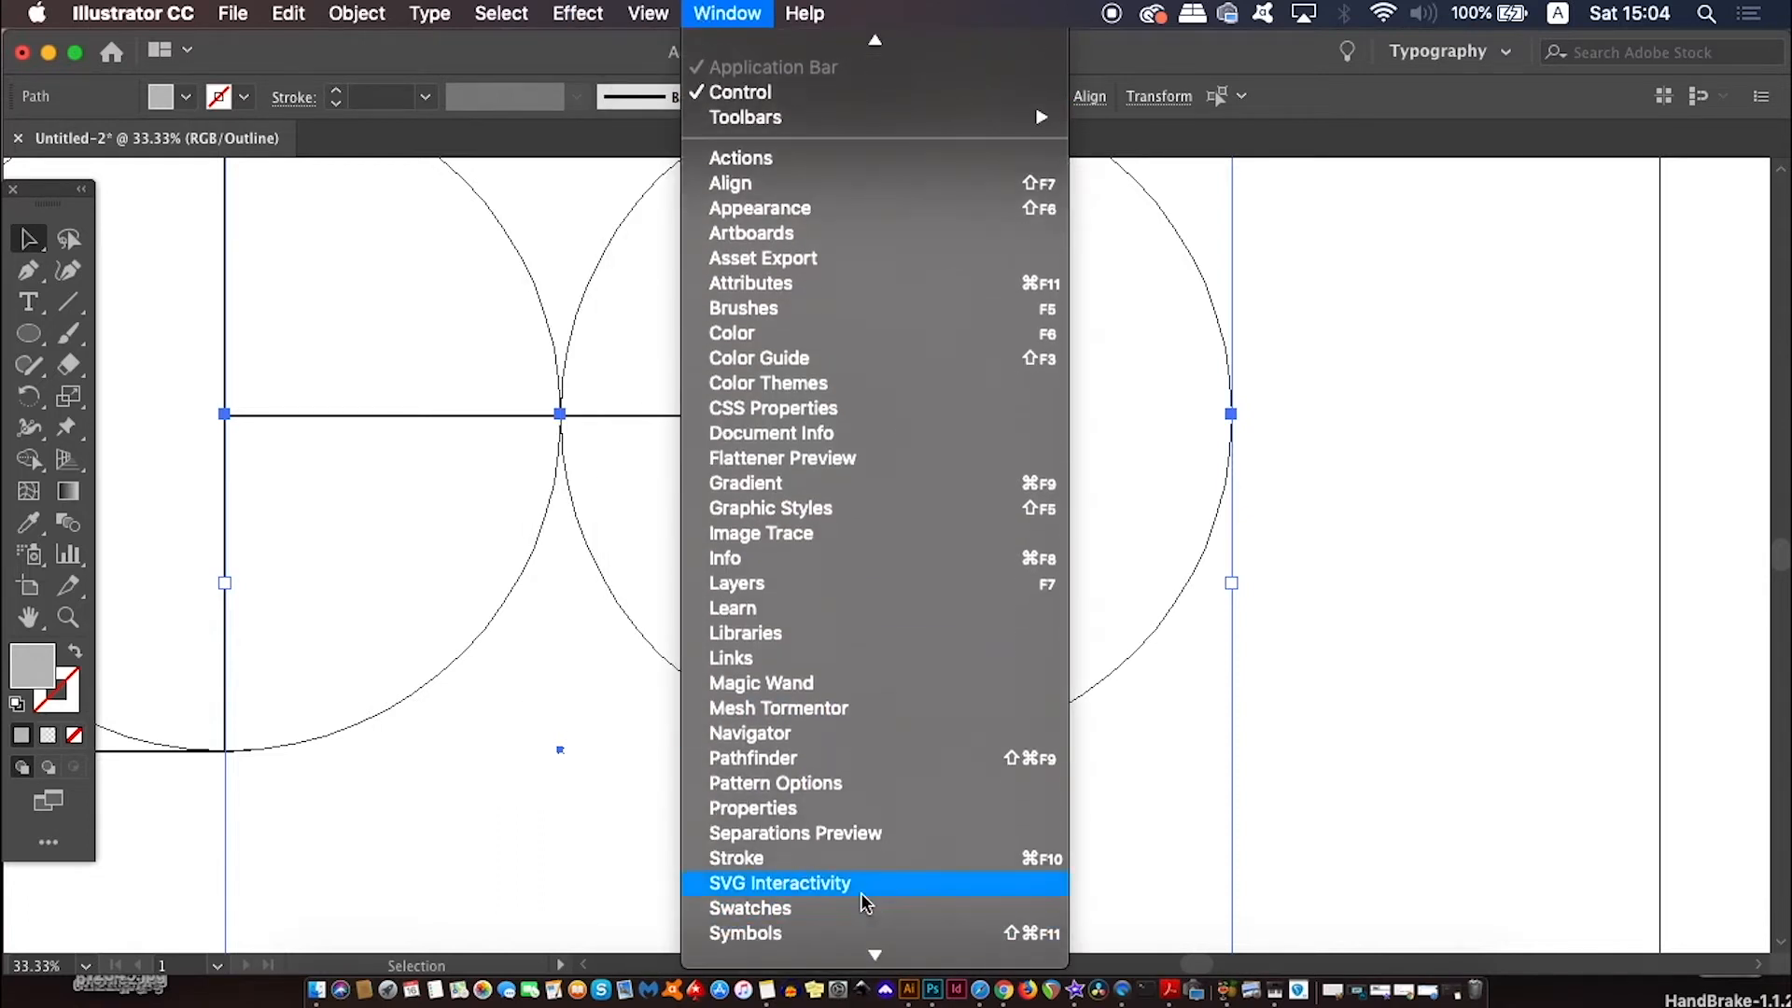
{"action": "left_click", "coordinate": [884, 763]}
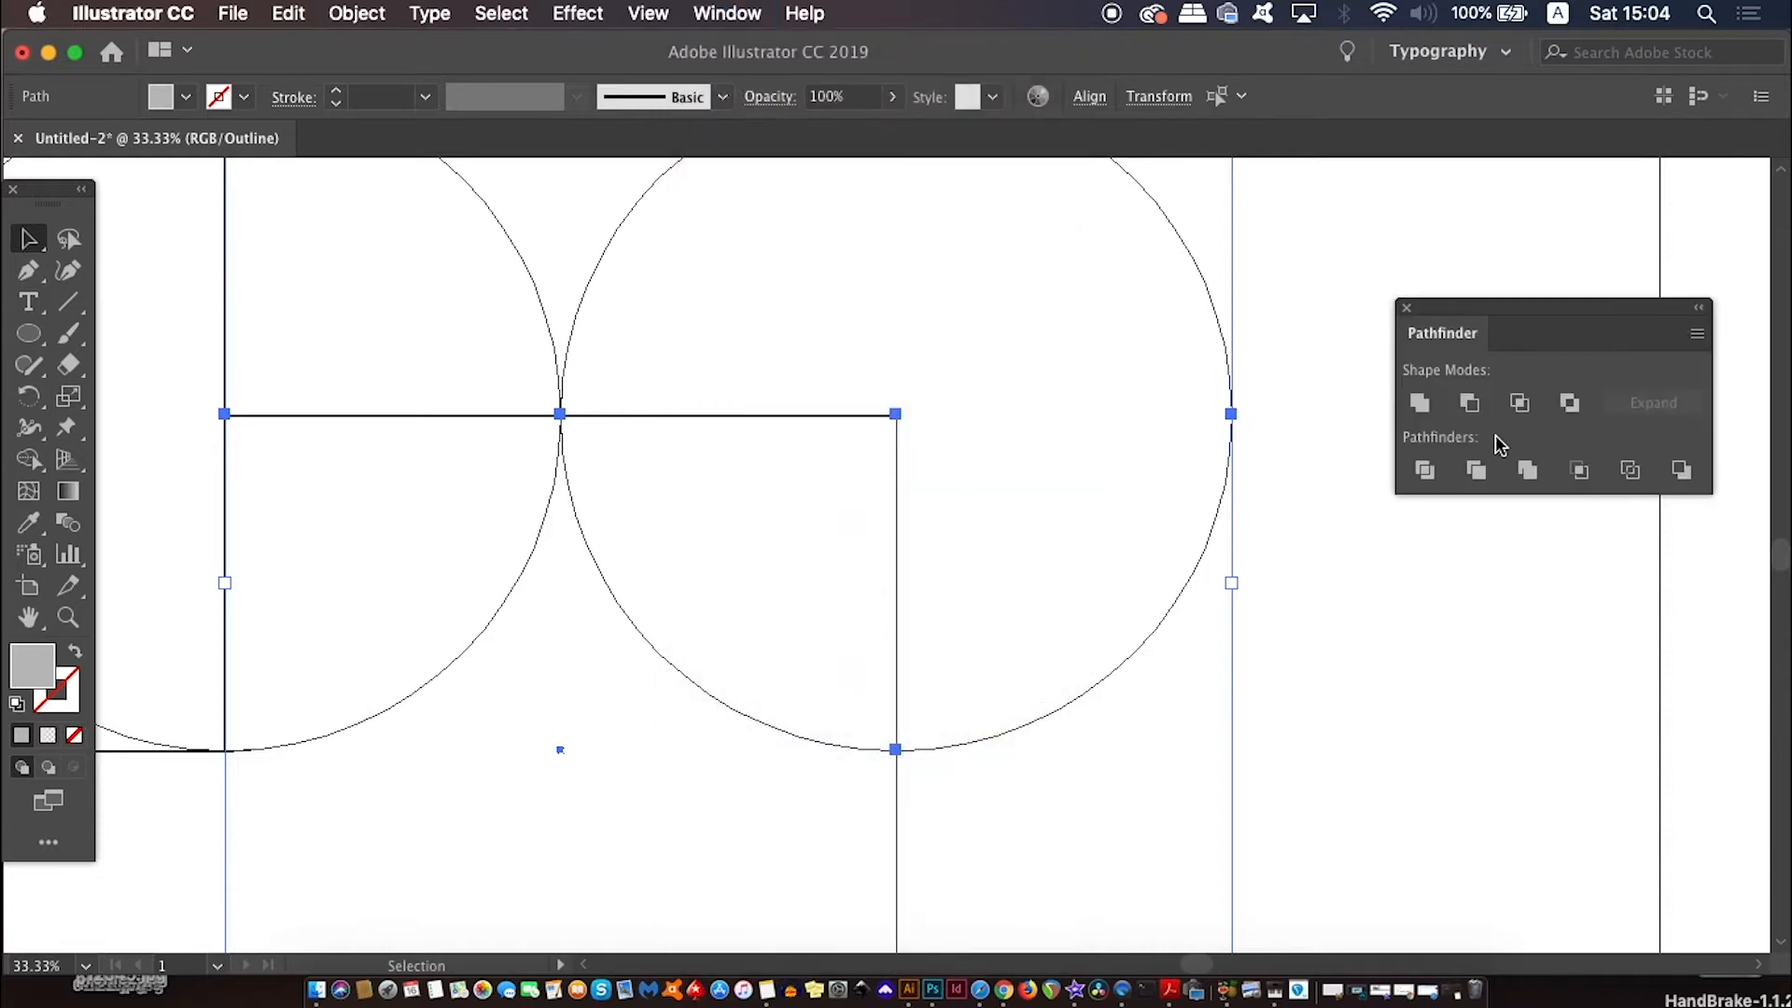
{"action": "left_click", "coordinate": [1483, 402]}
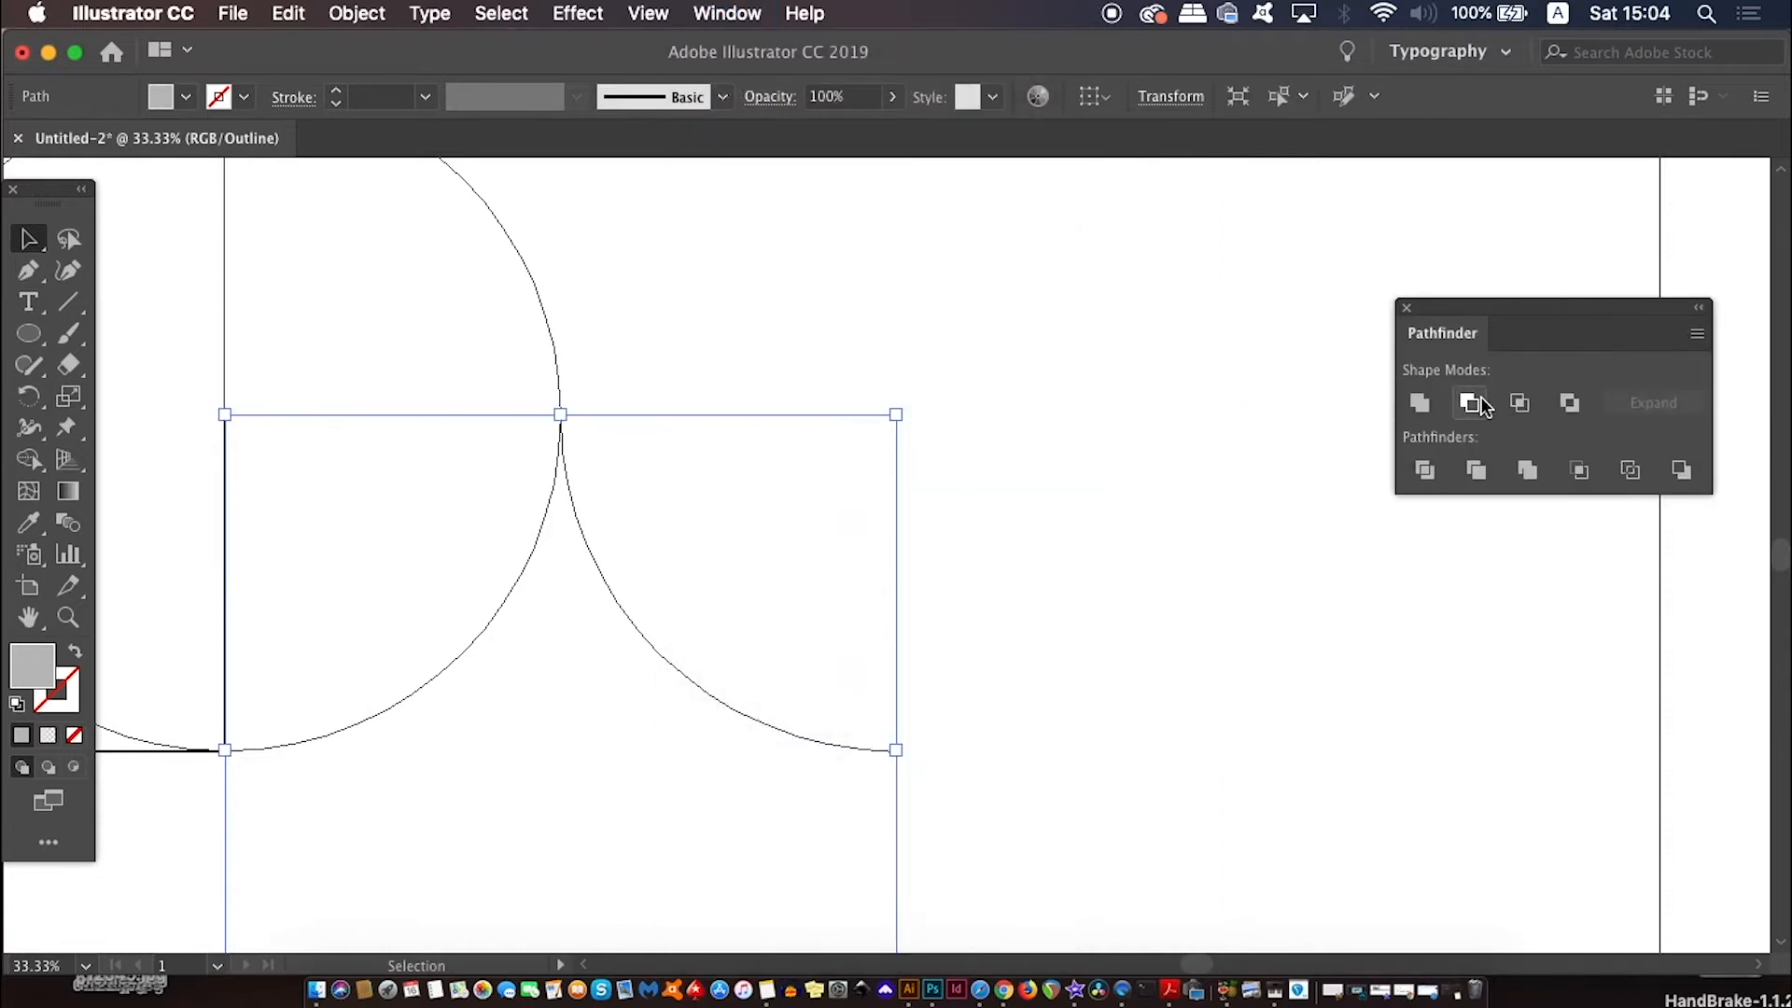
{"action": "left_click", "coordinate": [1161, 472]}
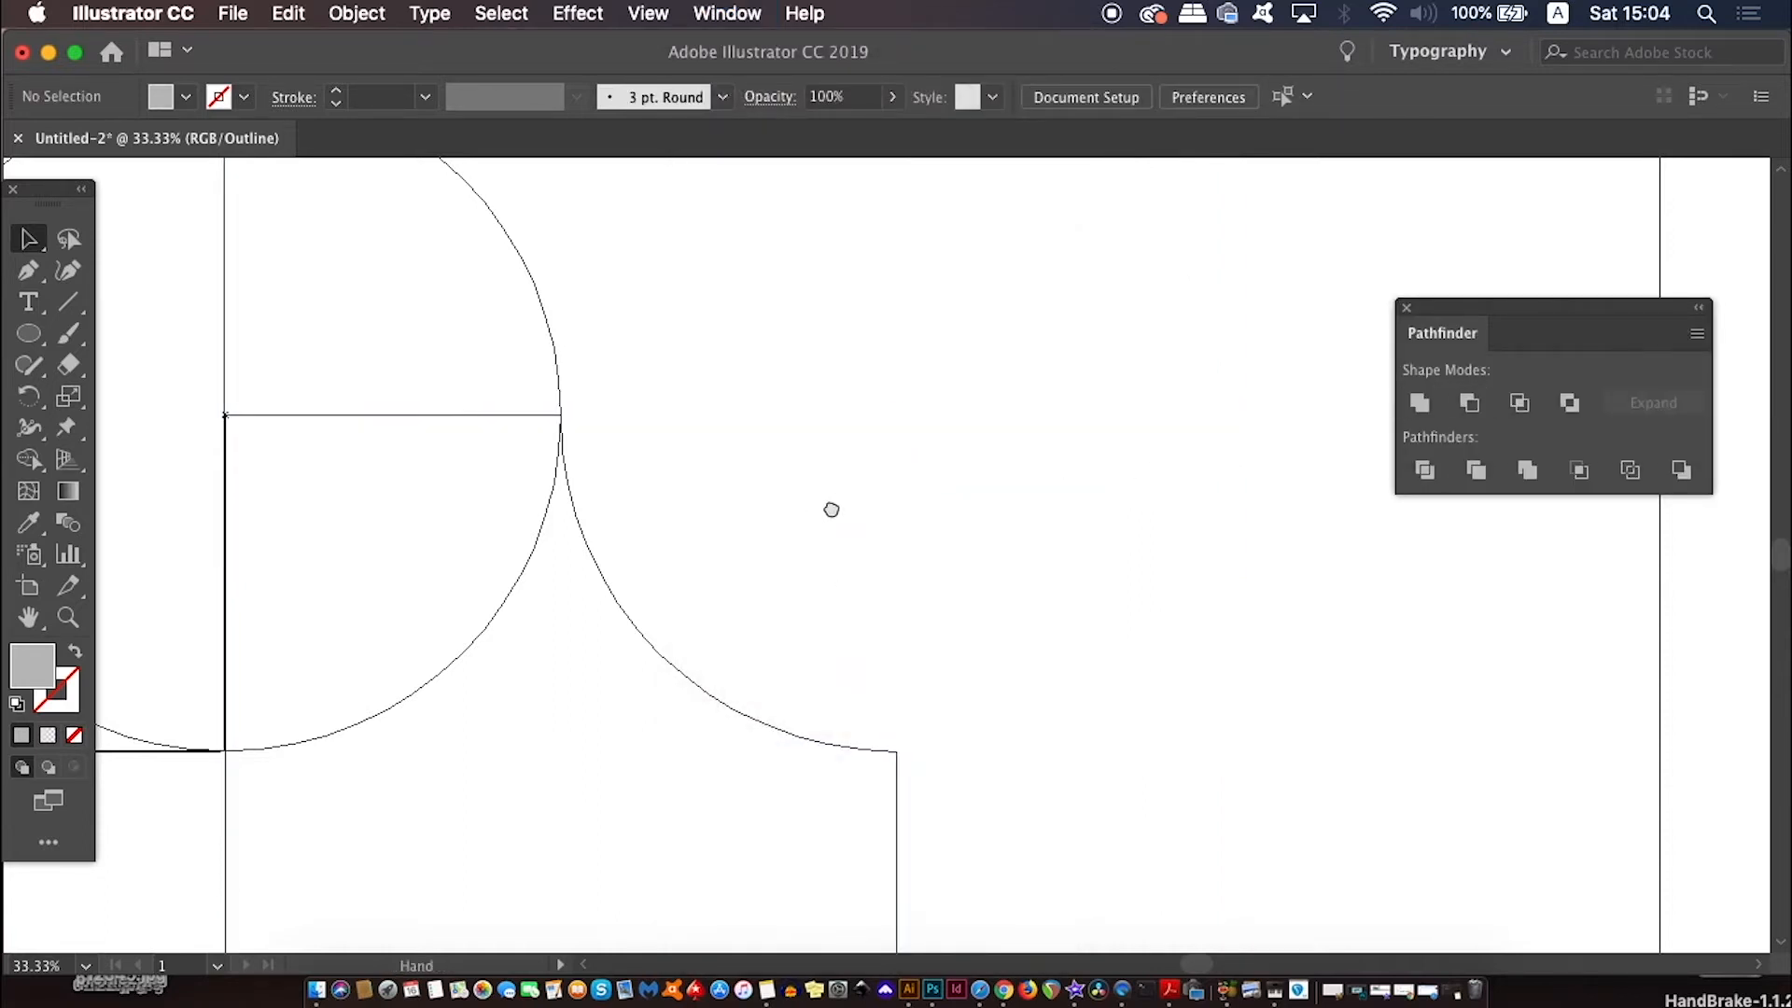
{"action": "left_click_drag", "start_coordinate": [793, 508], "coordinate": [992, 512]}
{"action": "key", "text": "super+minus"}
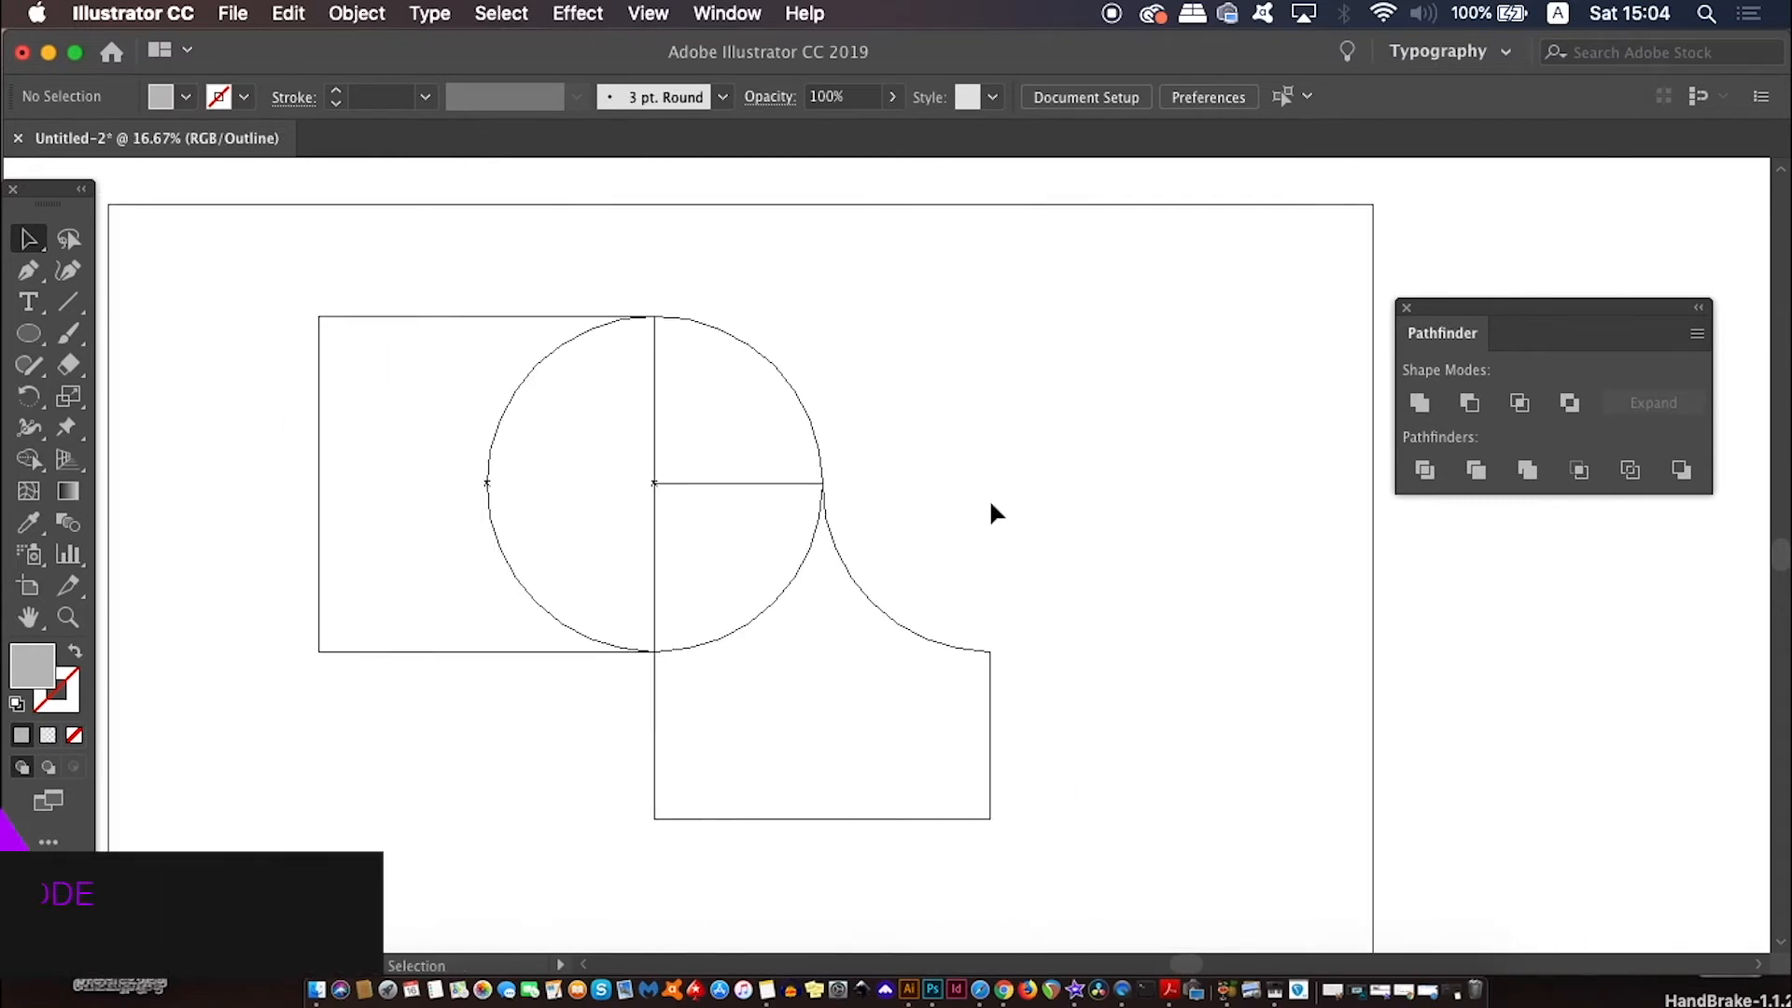
Return the combined circle and square artwork from Outline mode to the filled preview
{"action": "key", "text": "super+y"}
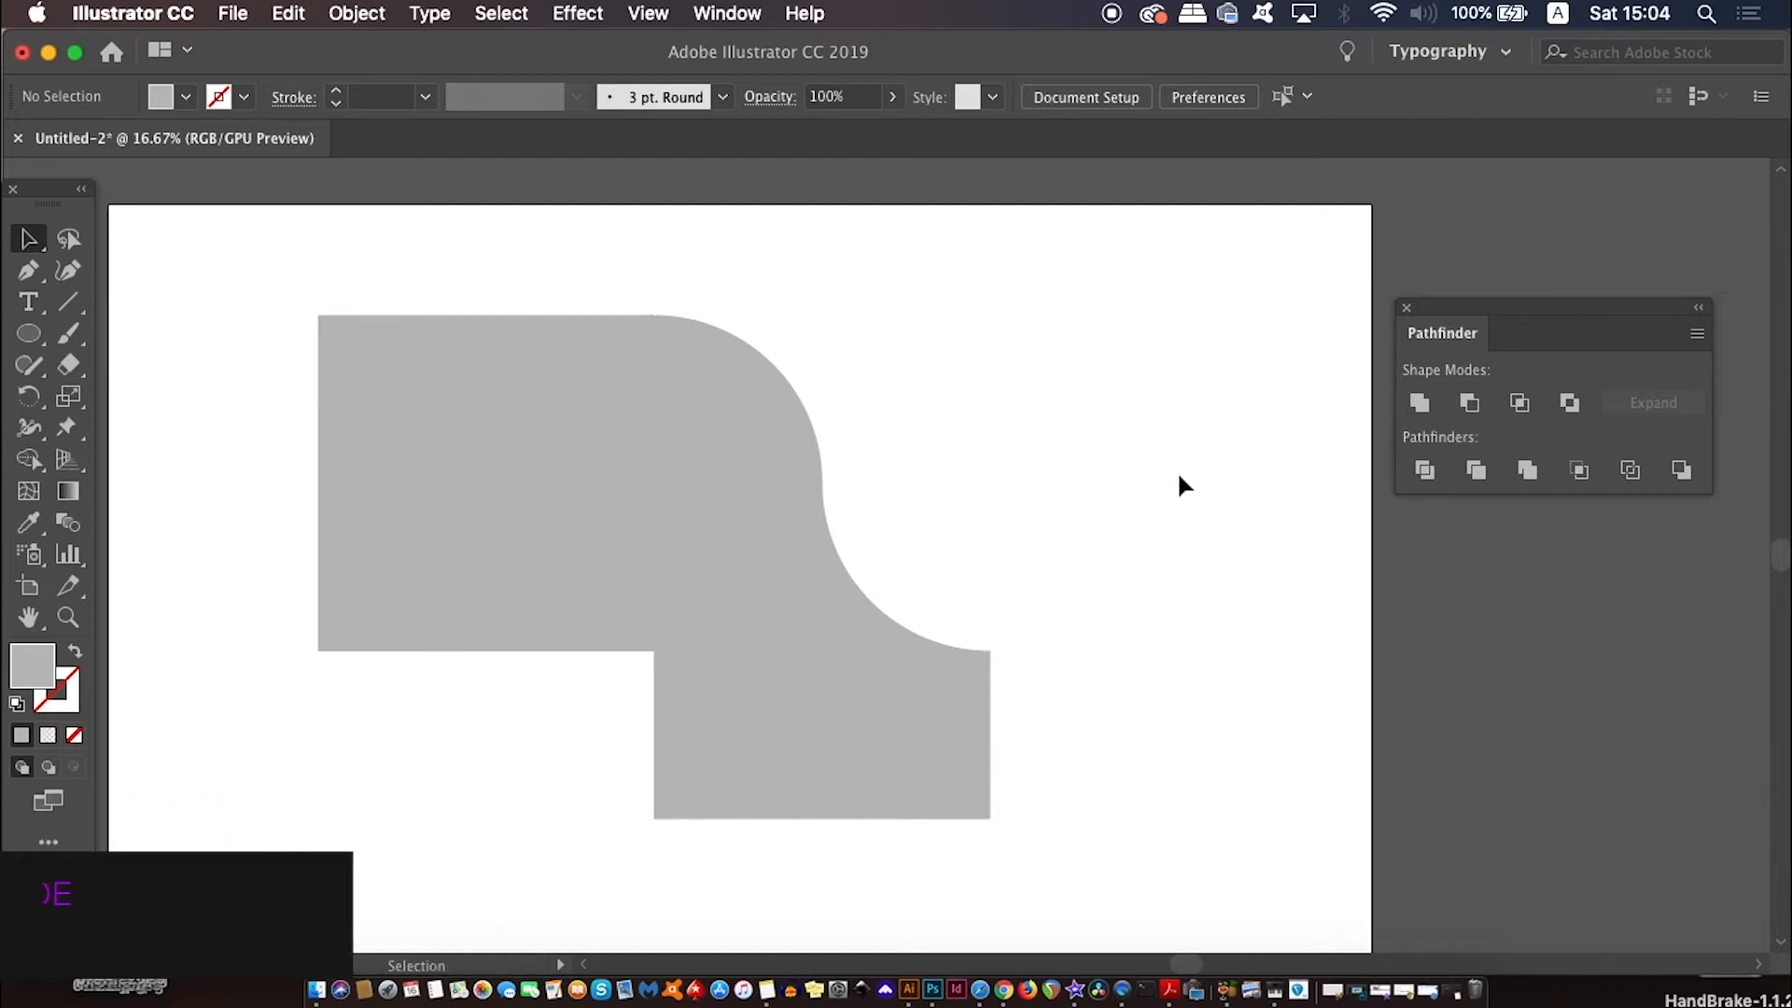
{"action": "key", "text": "super+minus"}
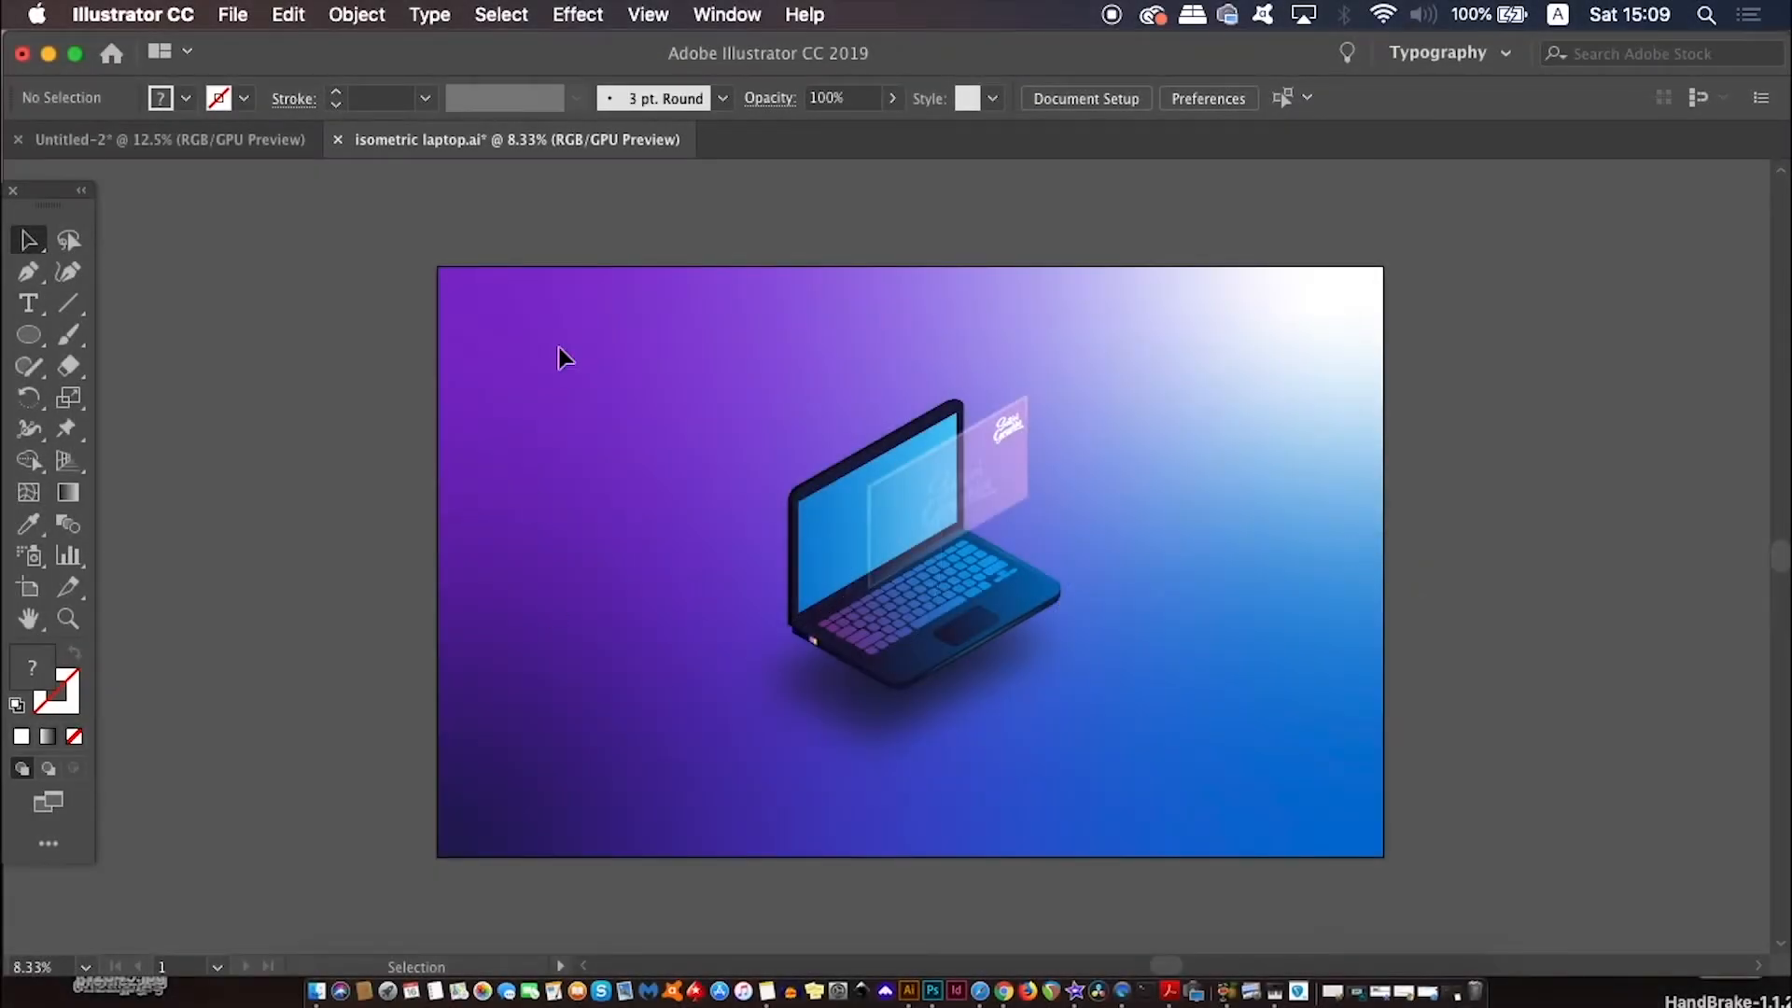
Show the Layers panel beside the isometric laptop artwork, with the lower sublayers of its list in view
{"action": "key", "text": "super+equal"}
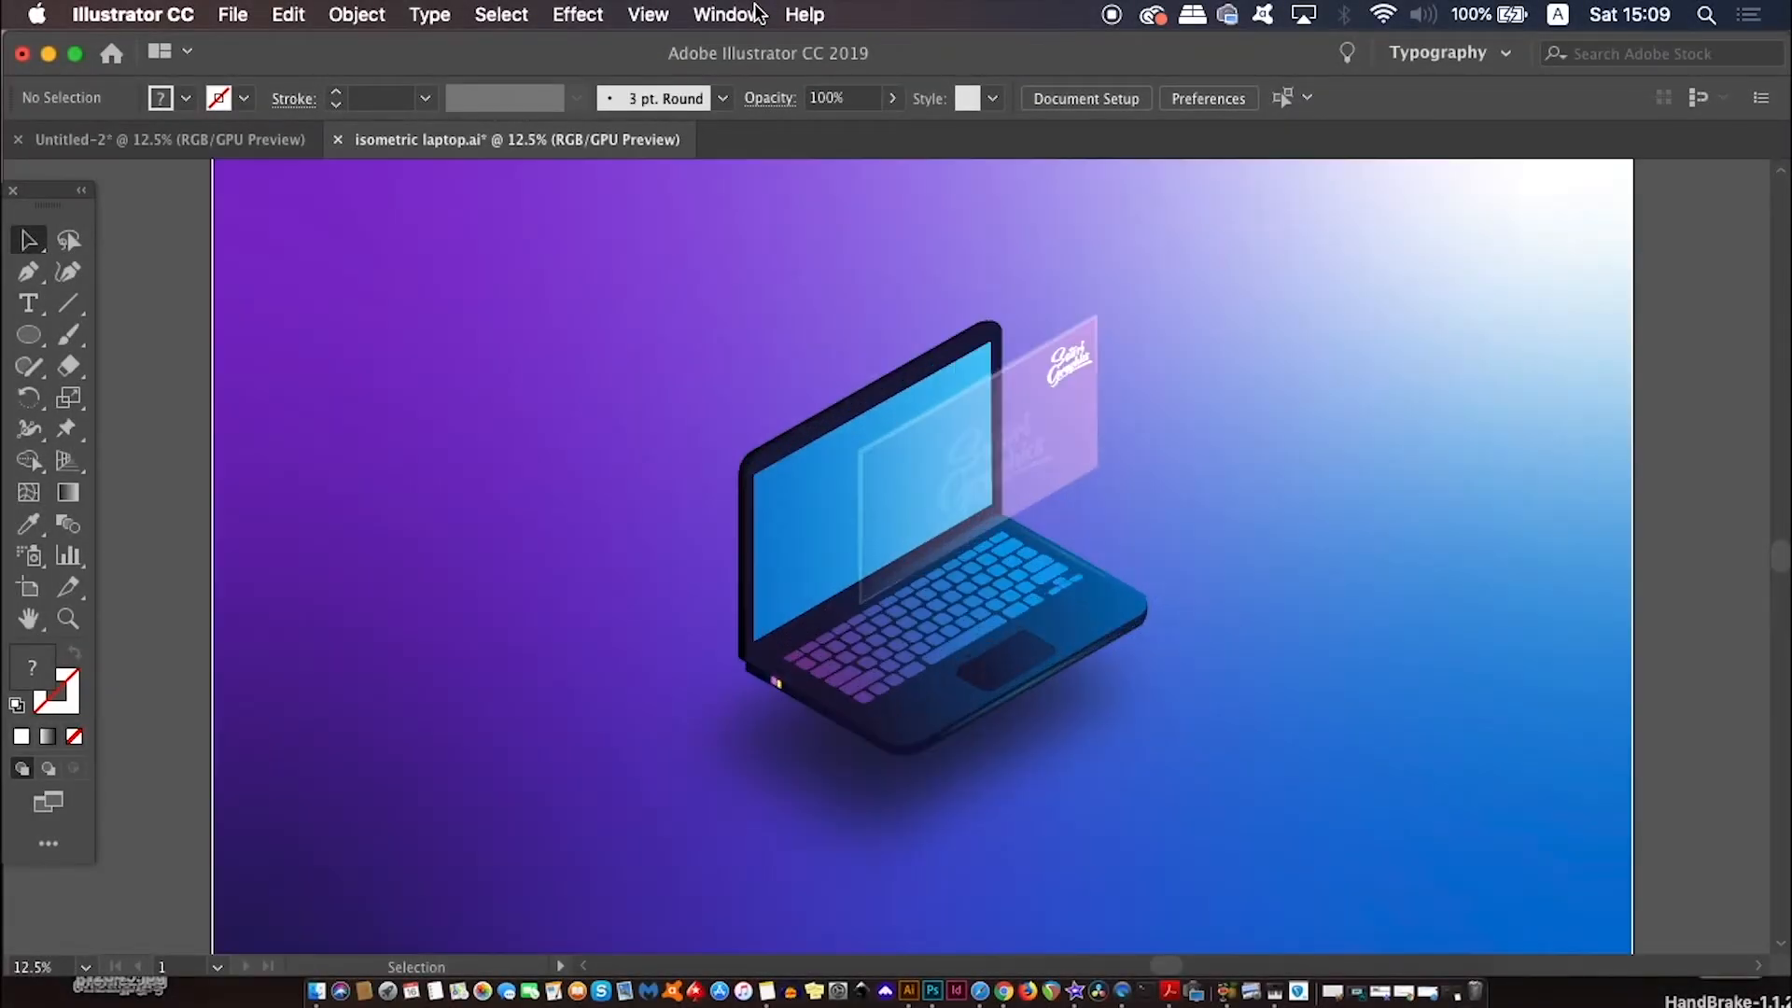
{"action": "left_click", "coordinate": [728, 14]}
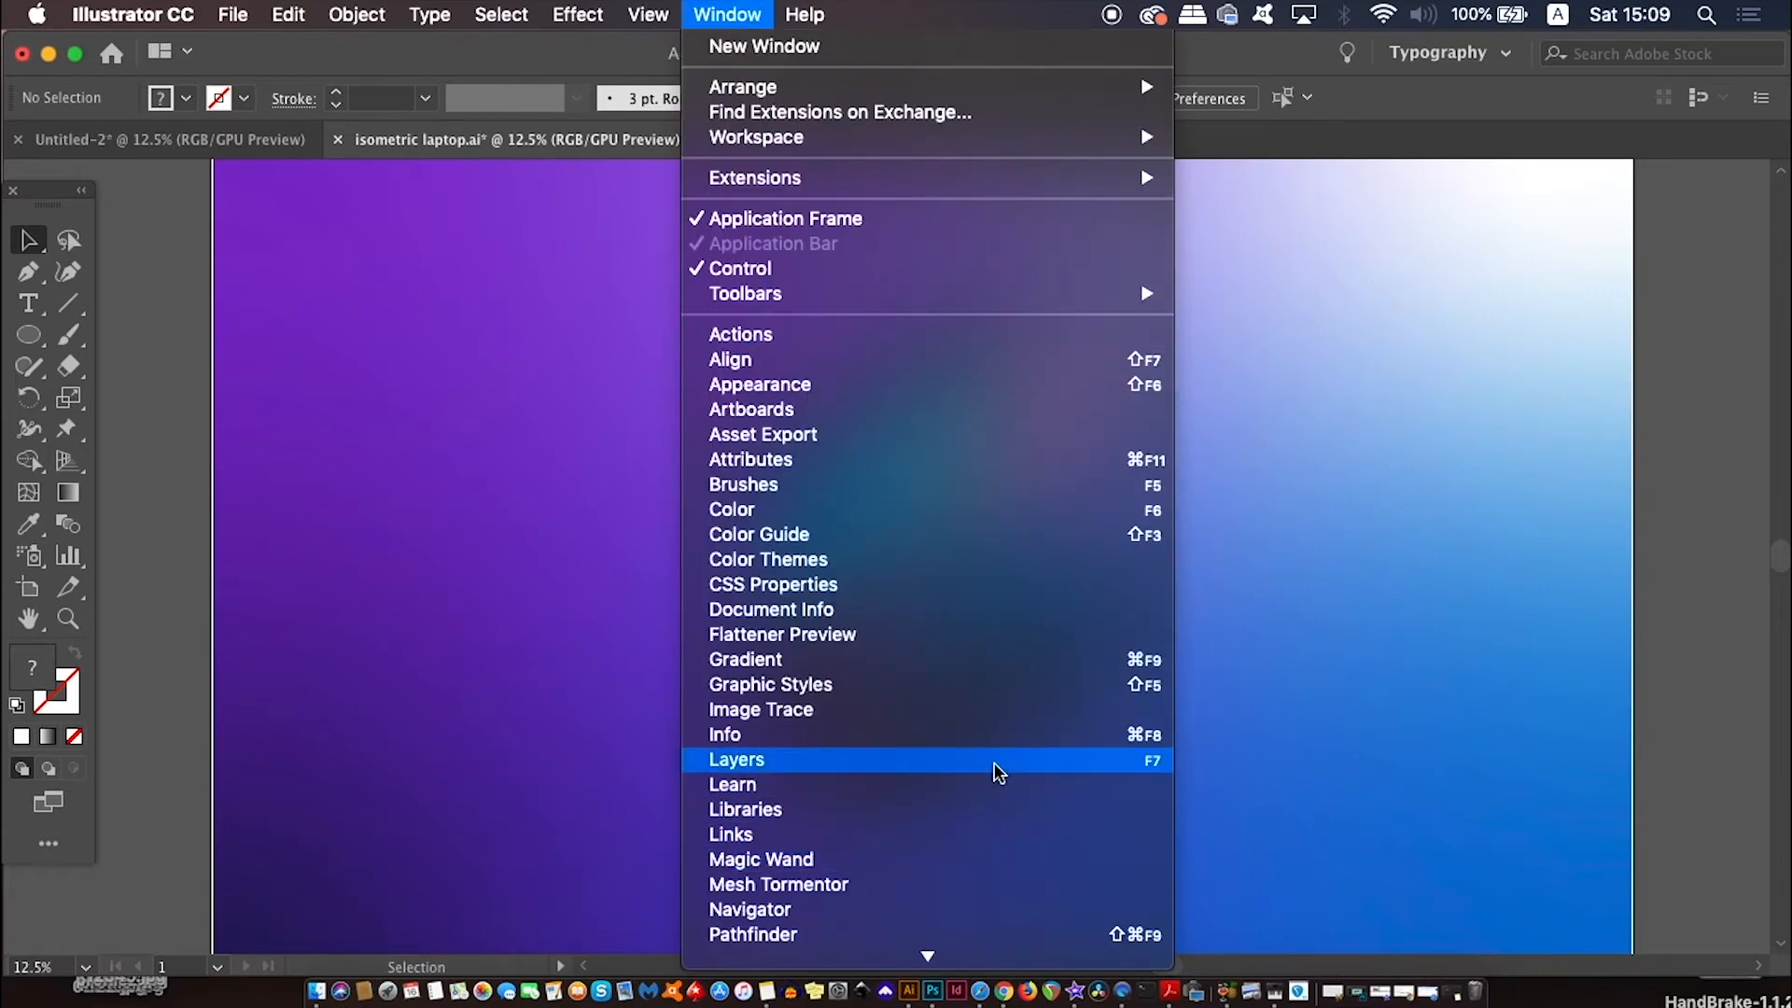
{"action": "left_click", "coordinate": [998, 771]}
{"action": "left_click_drag", "start_coordinate": [1418, 249], "coordinate": [1521, 226]}
{"action": "left_click_drag", "start_coordinate": [1727, 333], "coordinate": [1743, 554]}
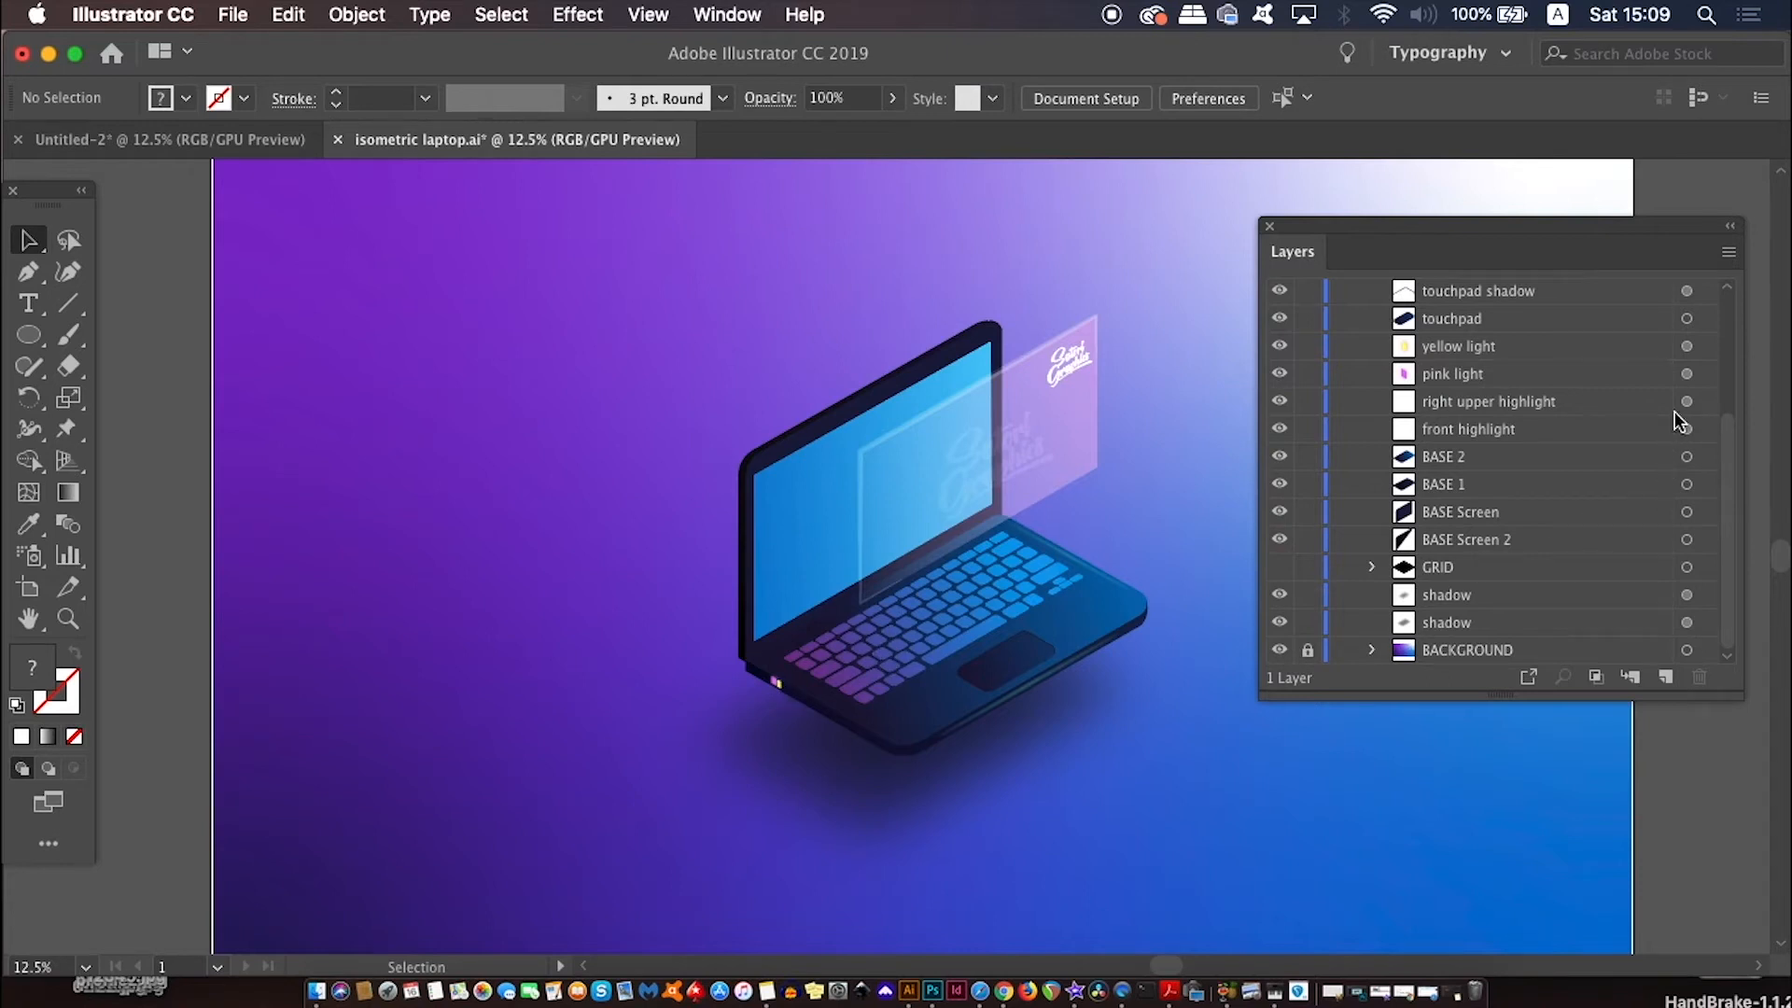
Locate the pink light and the yellow light on the laptop's side edge by selecting each through its layer entry at 100% zoom
{"action": "left_click", "coordinate": [1704, 375]}
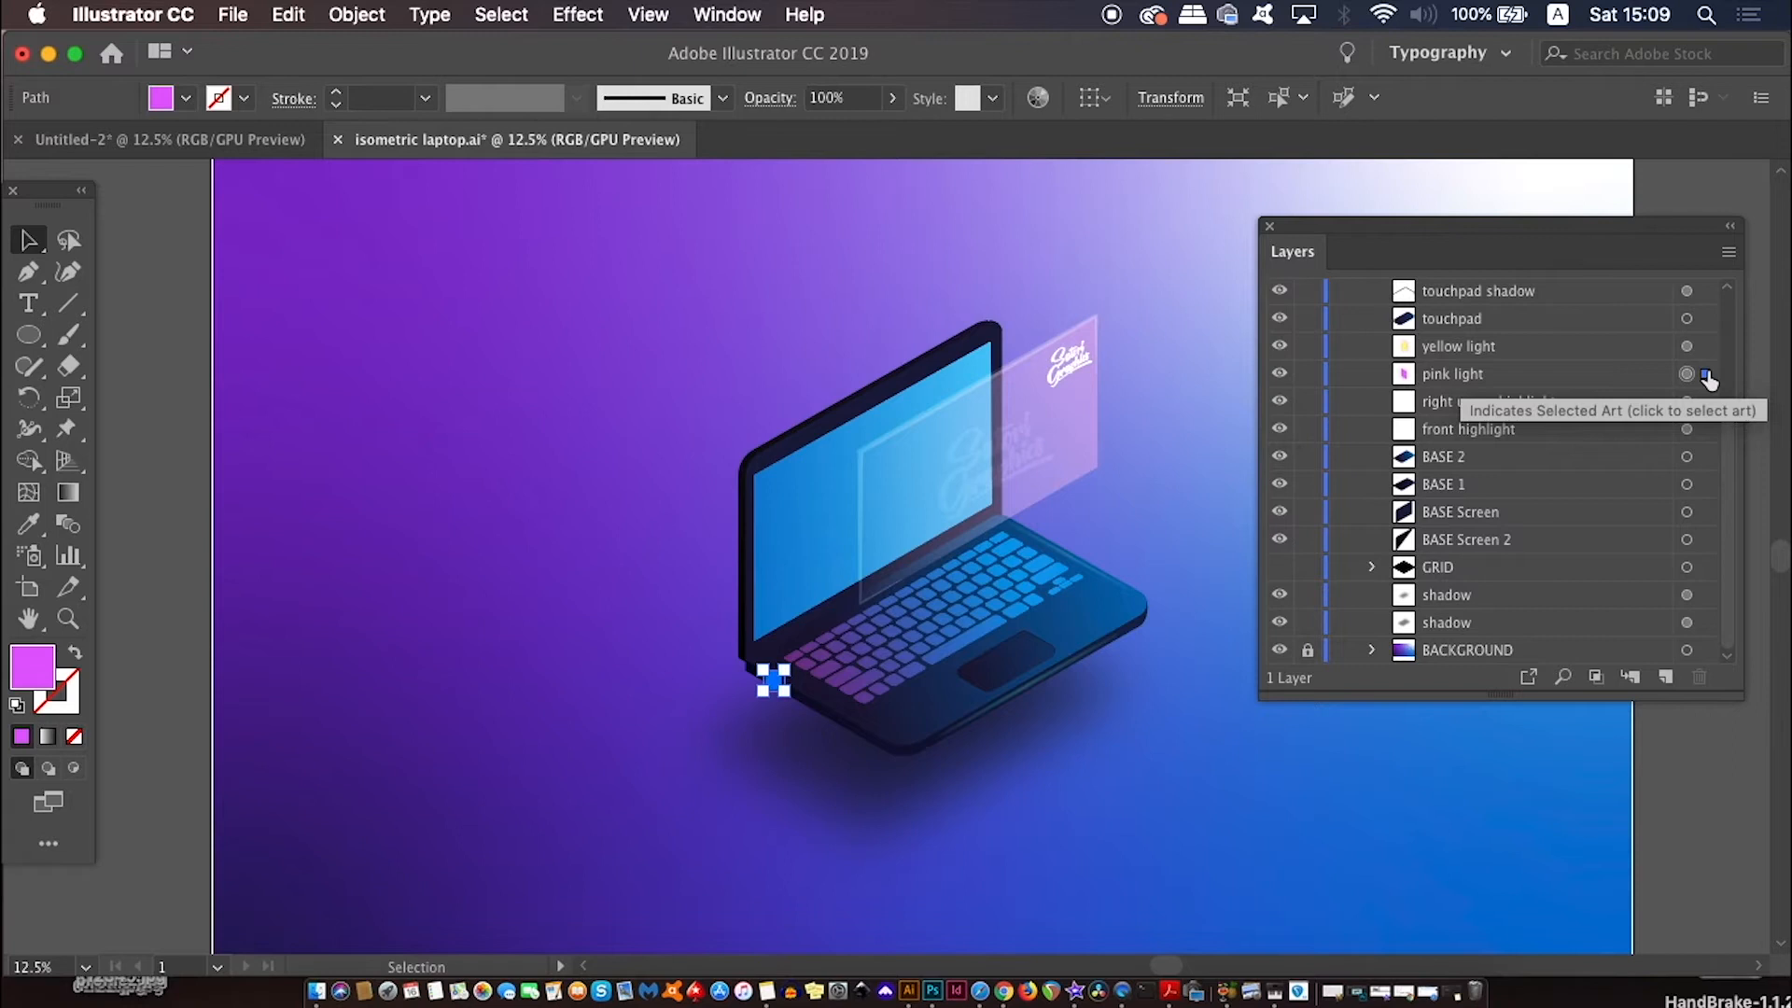
{"action": "key", "text": "super+1"}
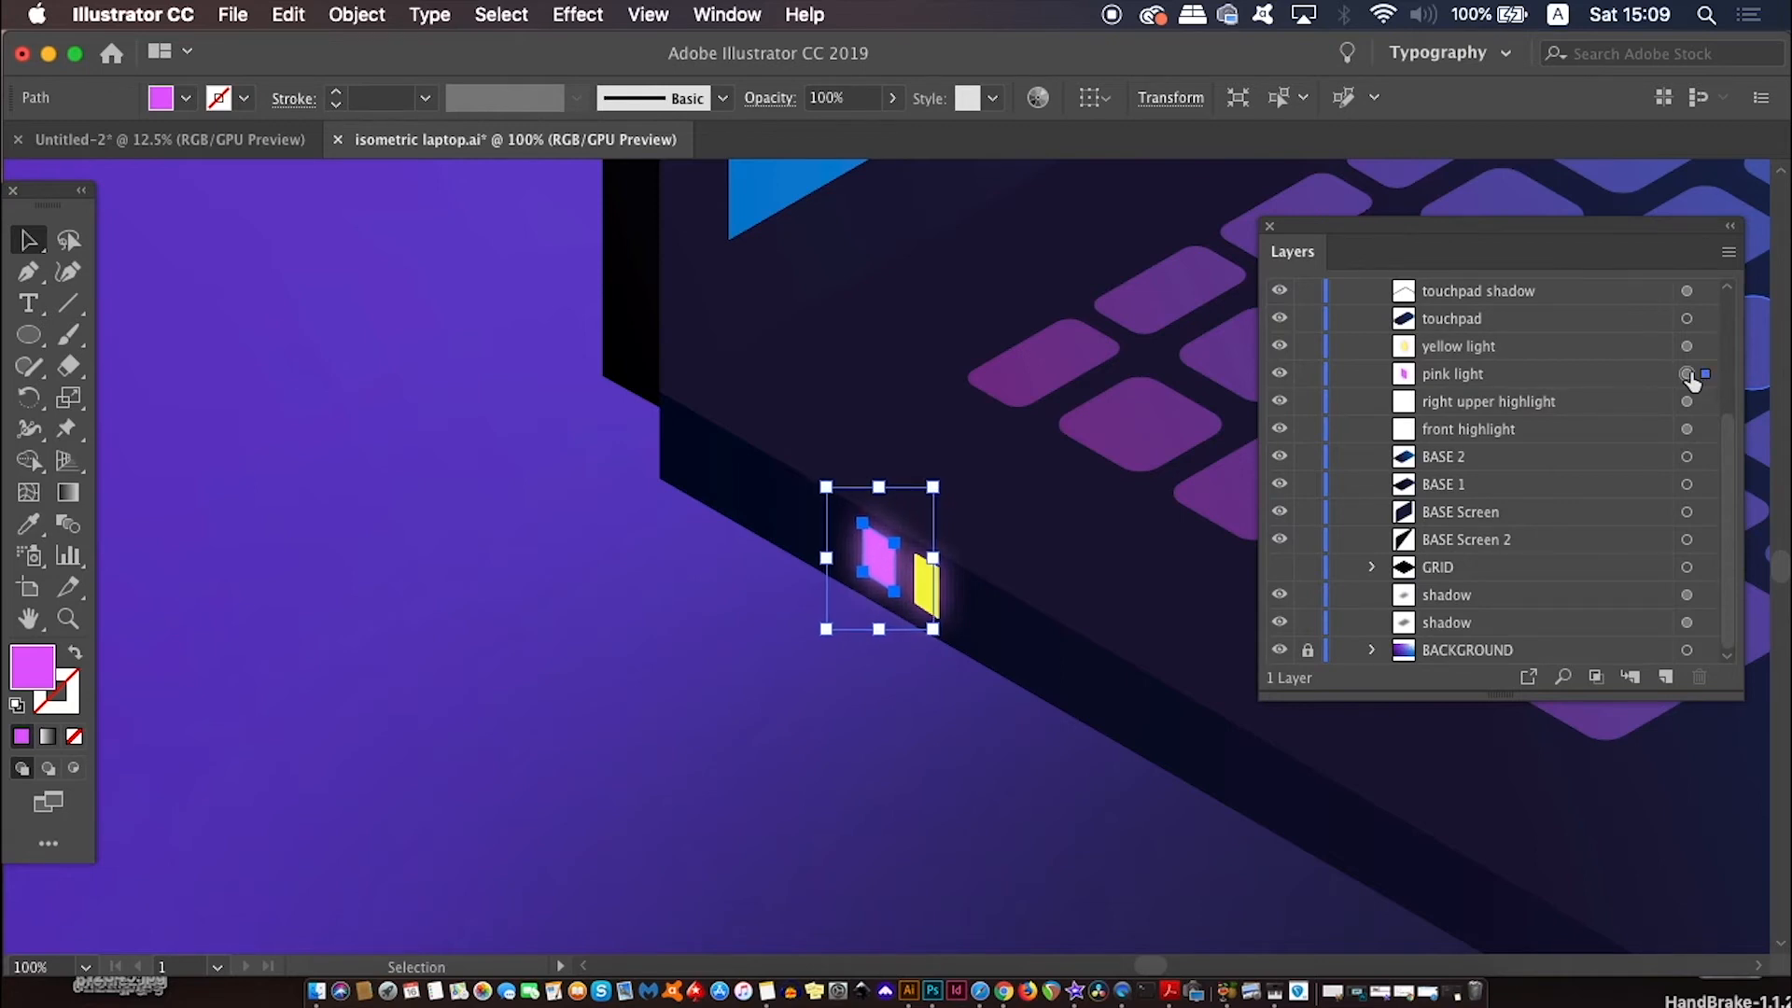
{"action": "left_click", "coordinate": [1707, 346]}
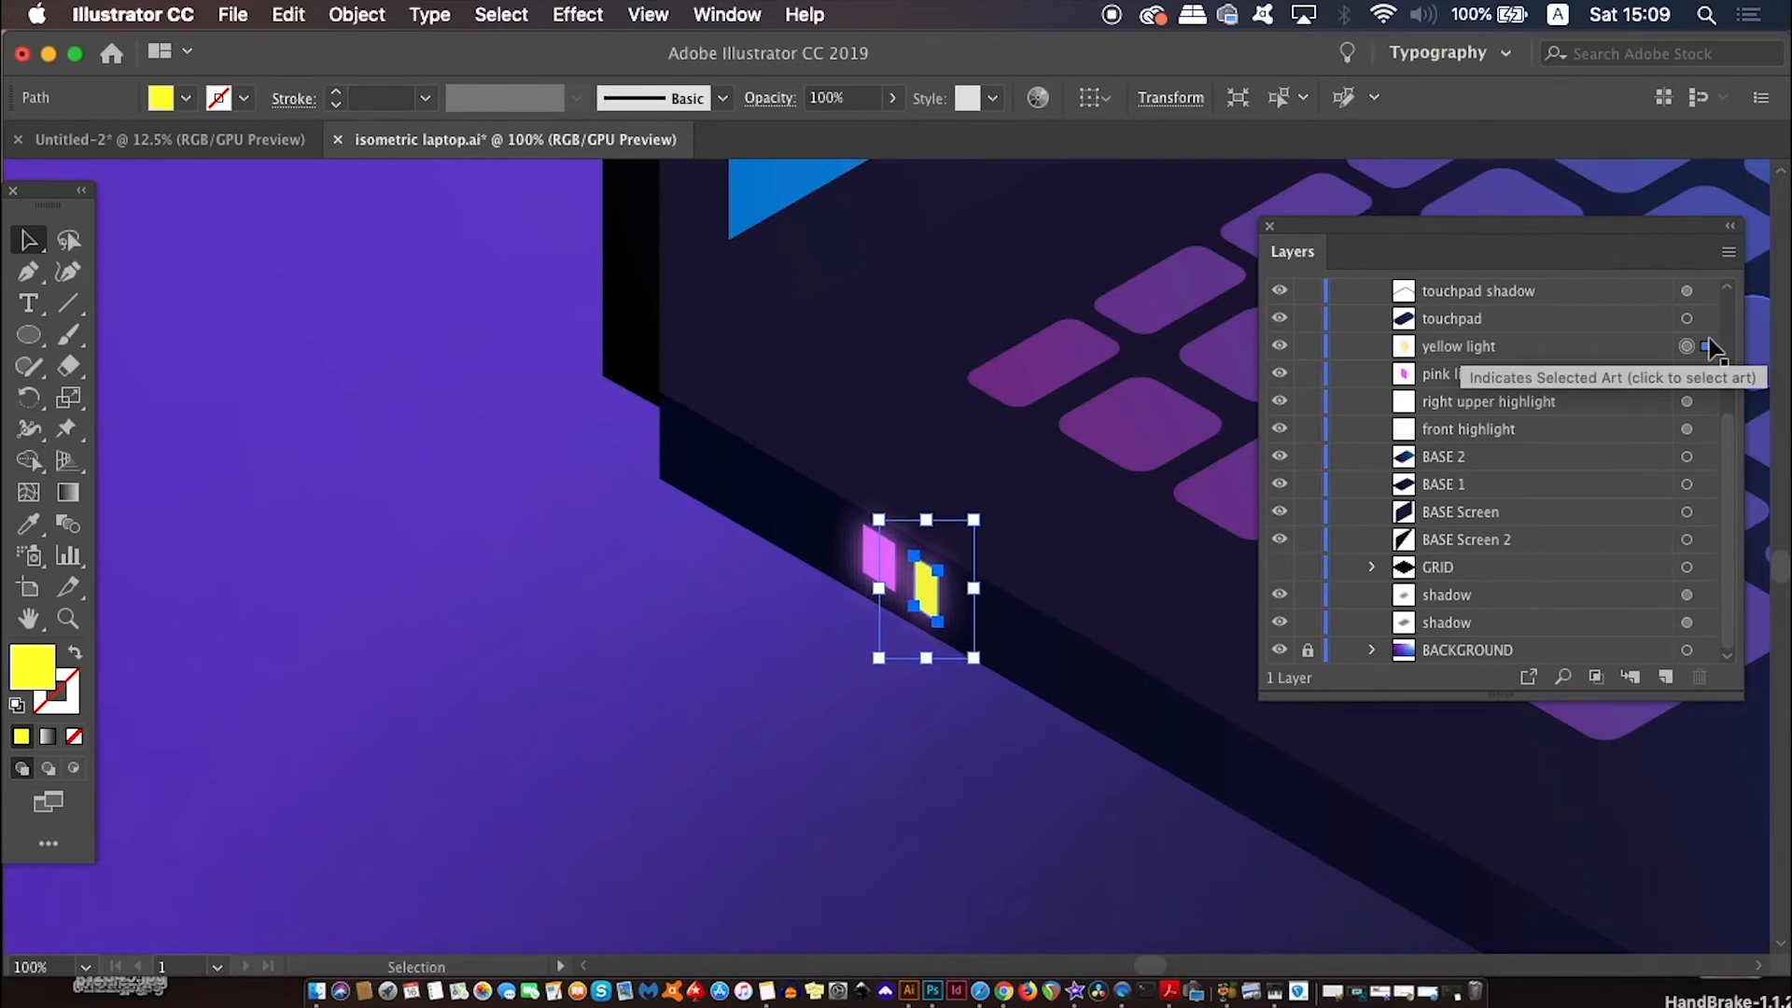
Select the BASE Screen shape through its layer entry and move the Layers panel off the laptop onto the empty purple background
{"action": "key", "text": "super+minus"}
{"action": "key", "text": "super+minus"}
{"action": "key", "text": "super+minus"}
{"action": "key", "text": "super+minus"}
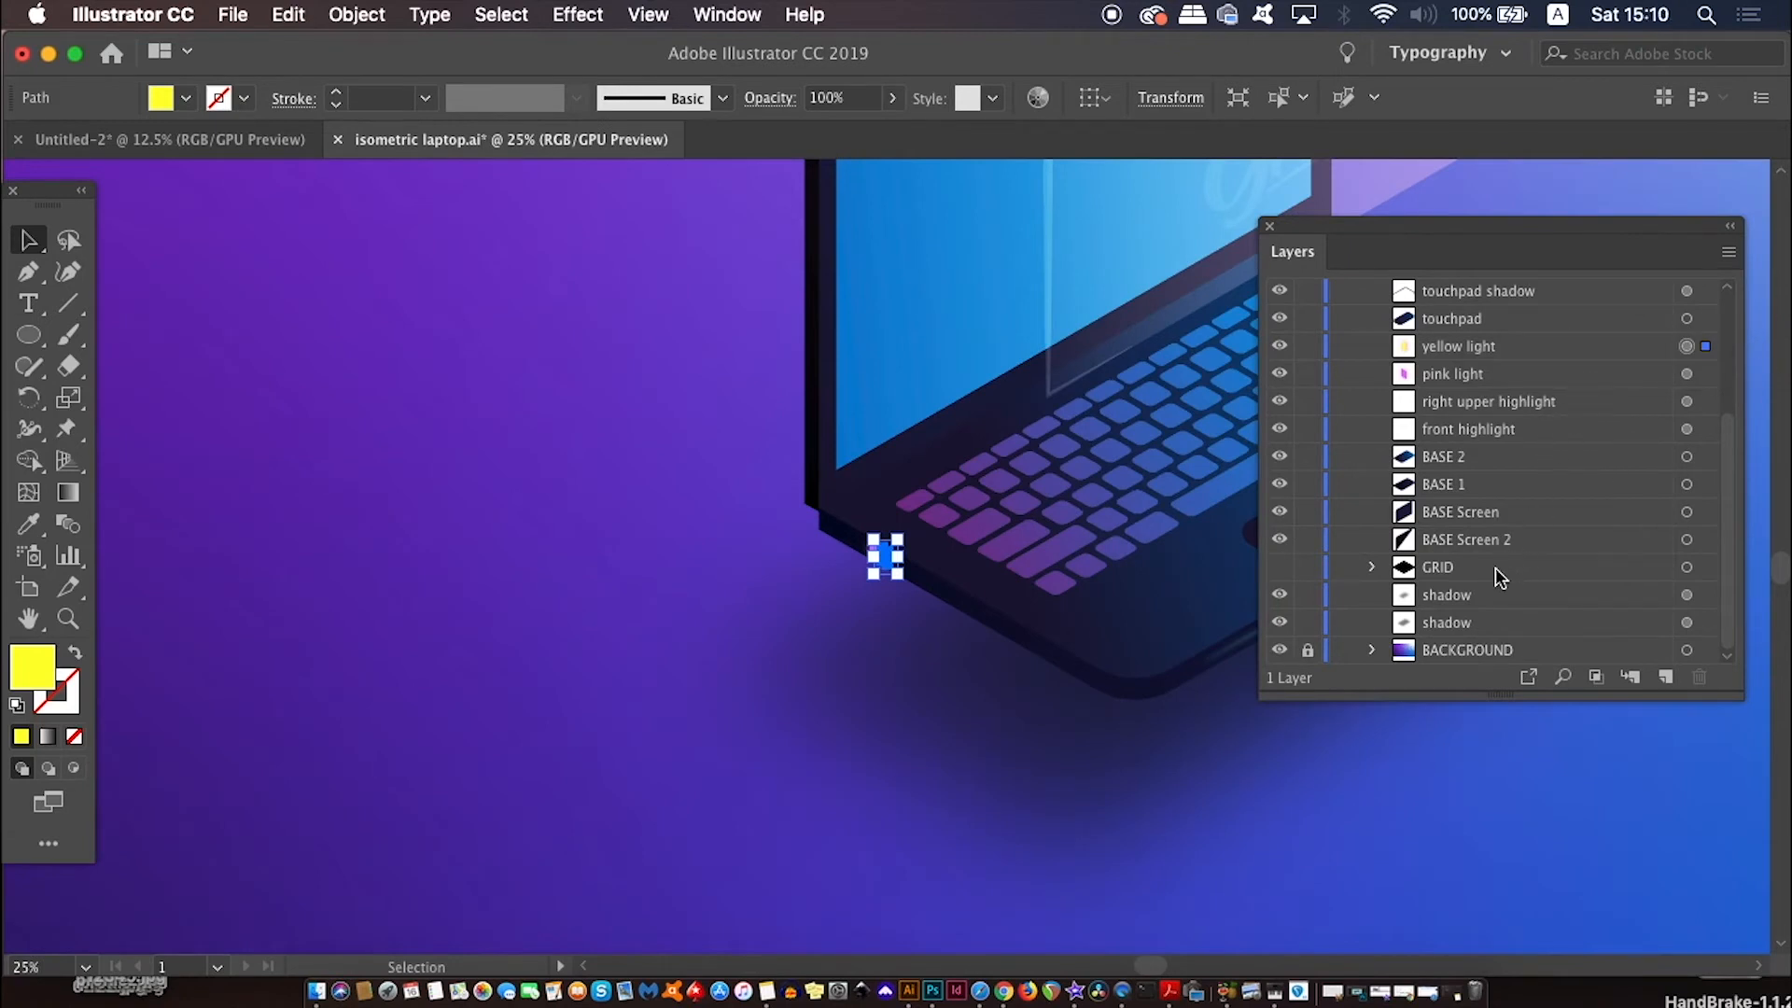
{"action": "left_click", "coordinate": [1707, 511]}
{"action": "left_click_drag", "start_coordinate": [1542, 240], "coordinate": [403, 299]}
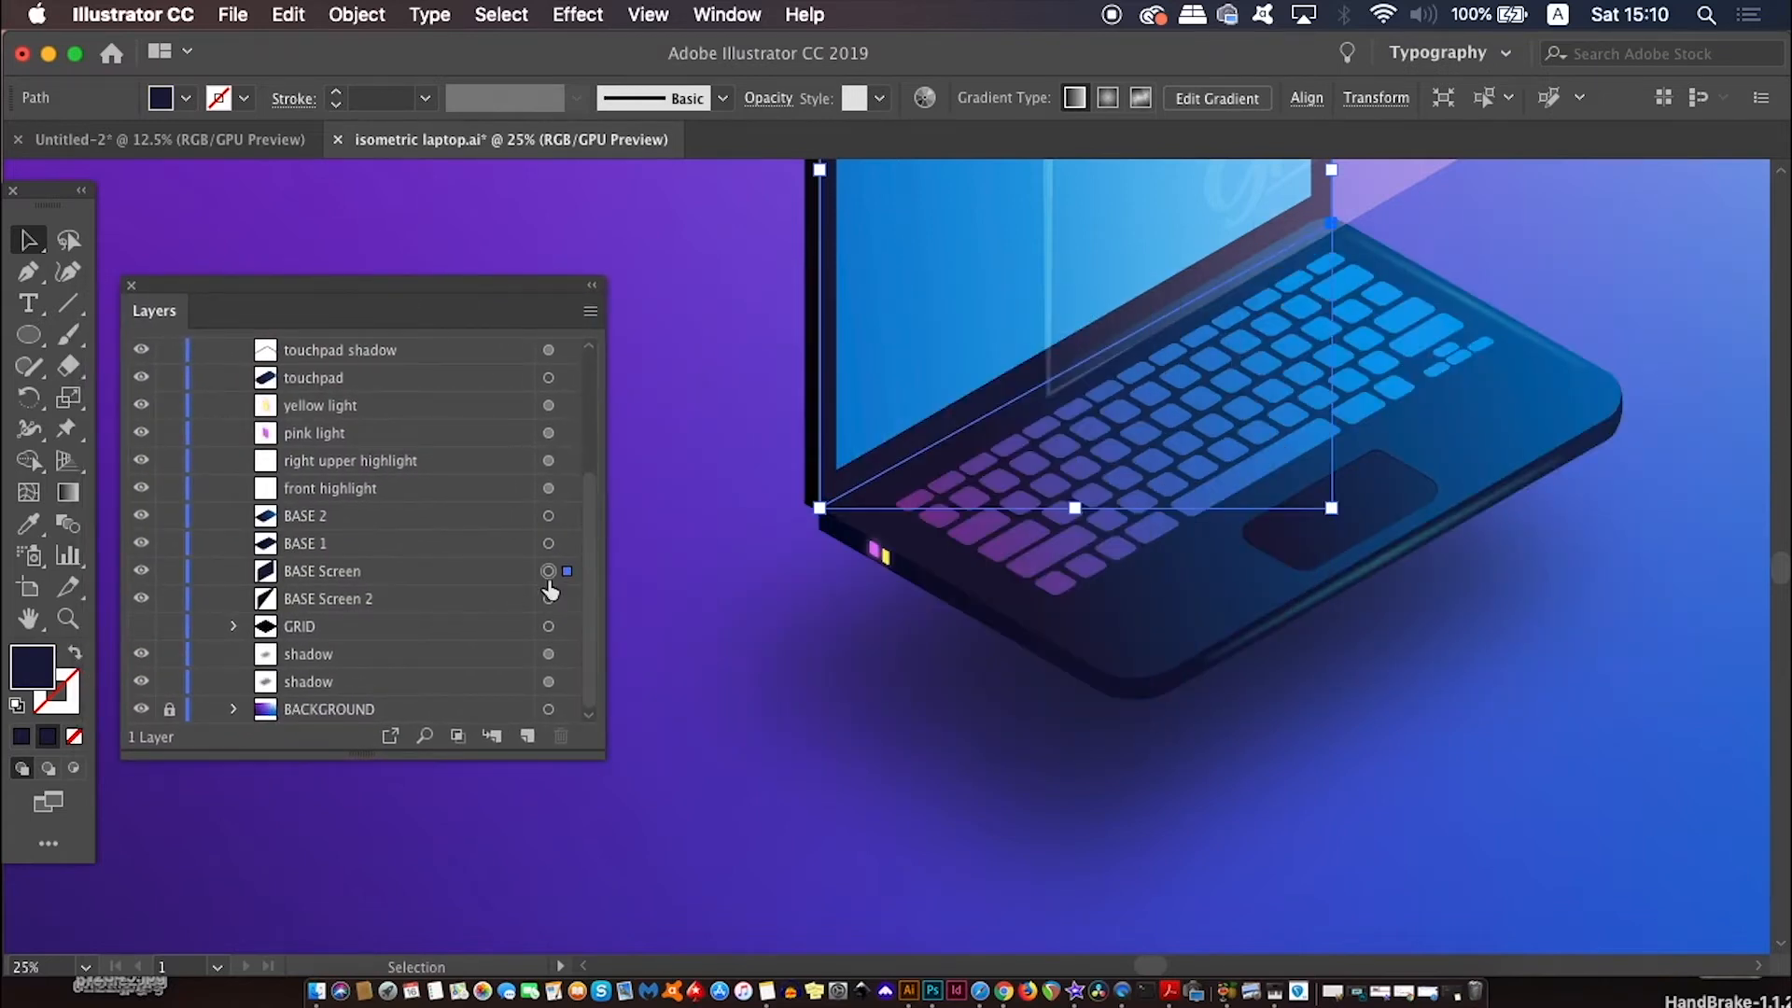
Select and lock the larger shadow under the laptop, and do the same with the smaller shadow
{"action": "left_click", "coordinate": [568, 683]}
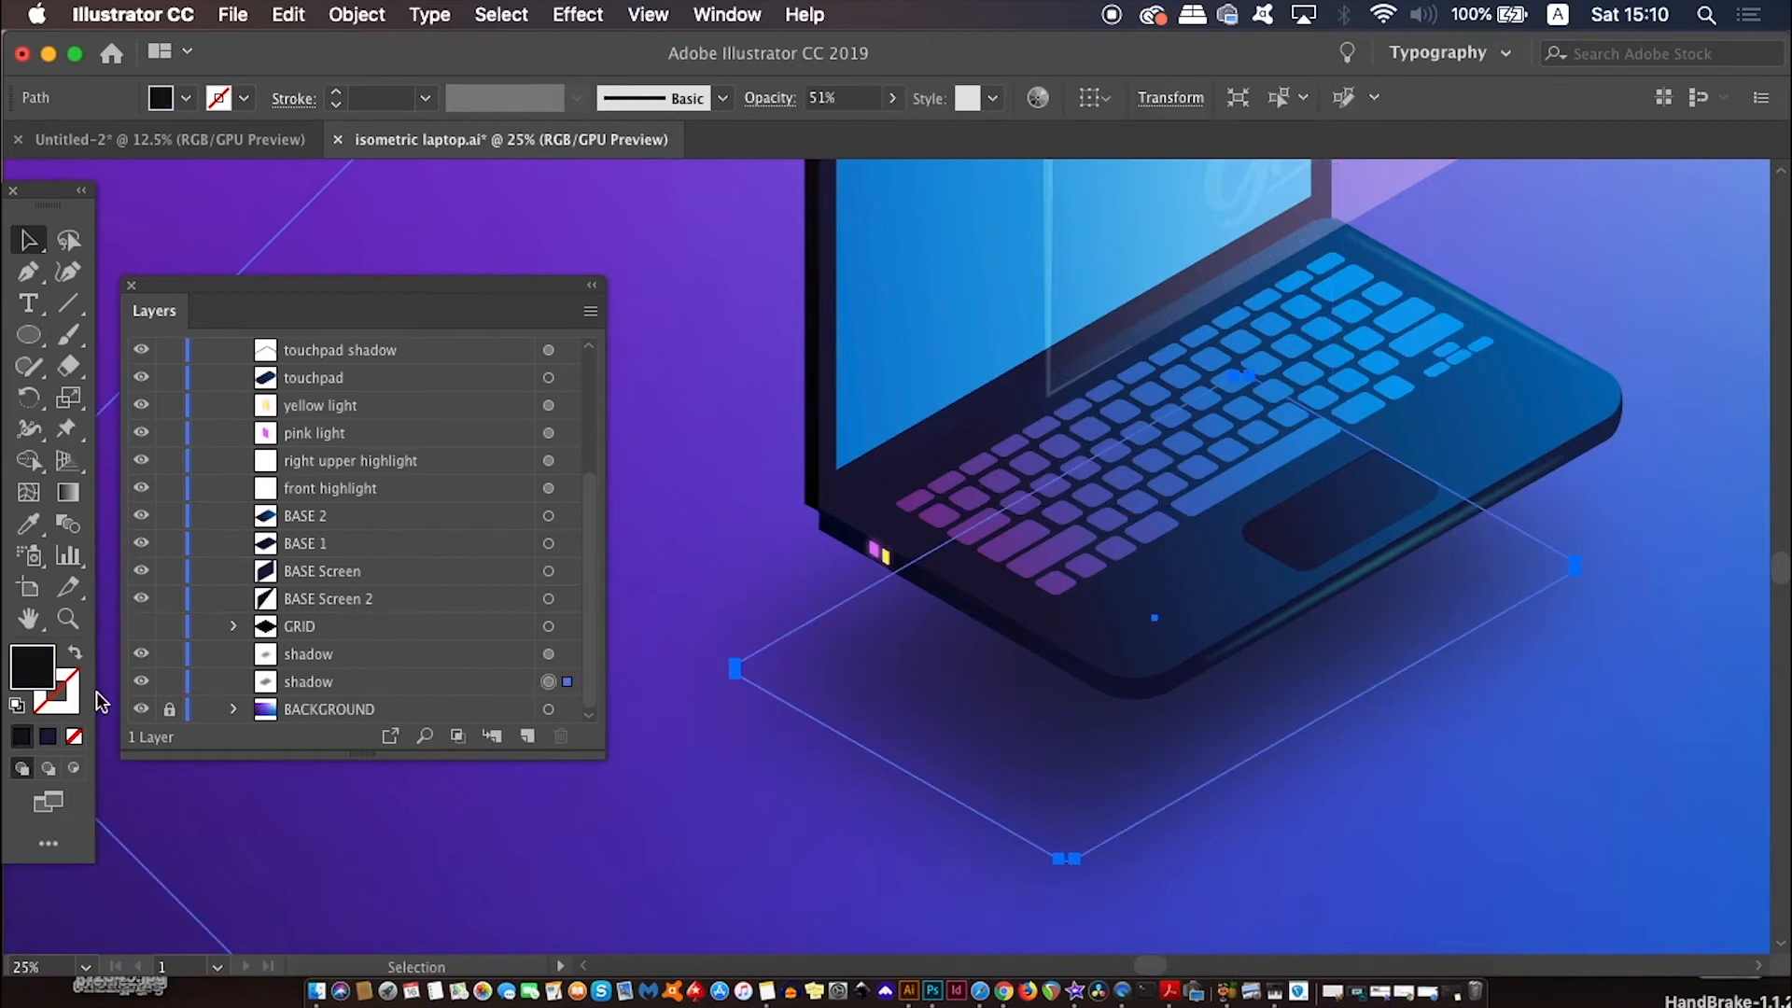
{"action": "left_click", "coordinate": [169, 682]}
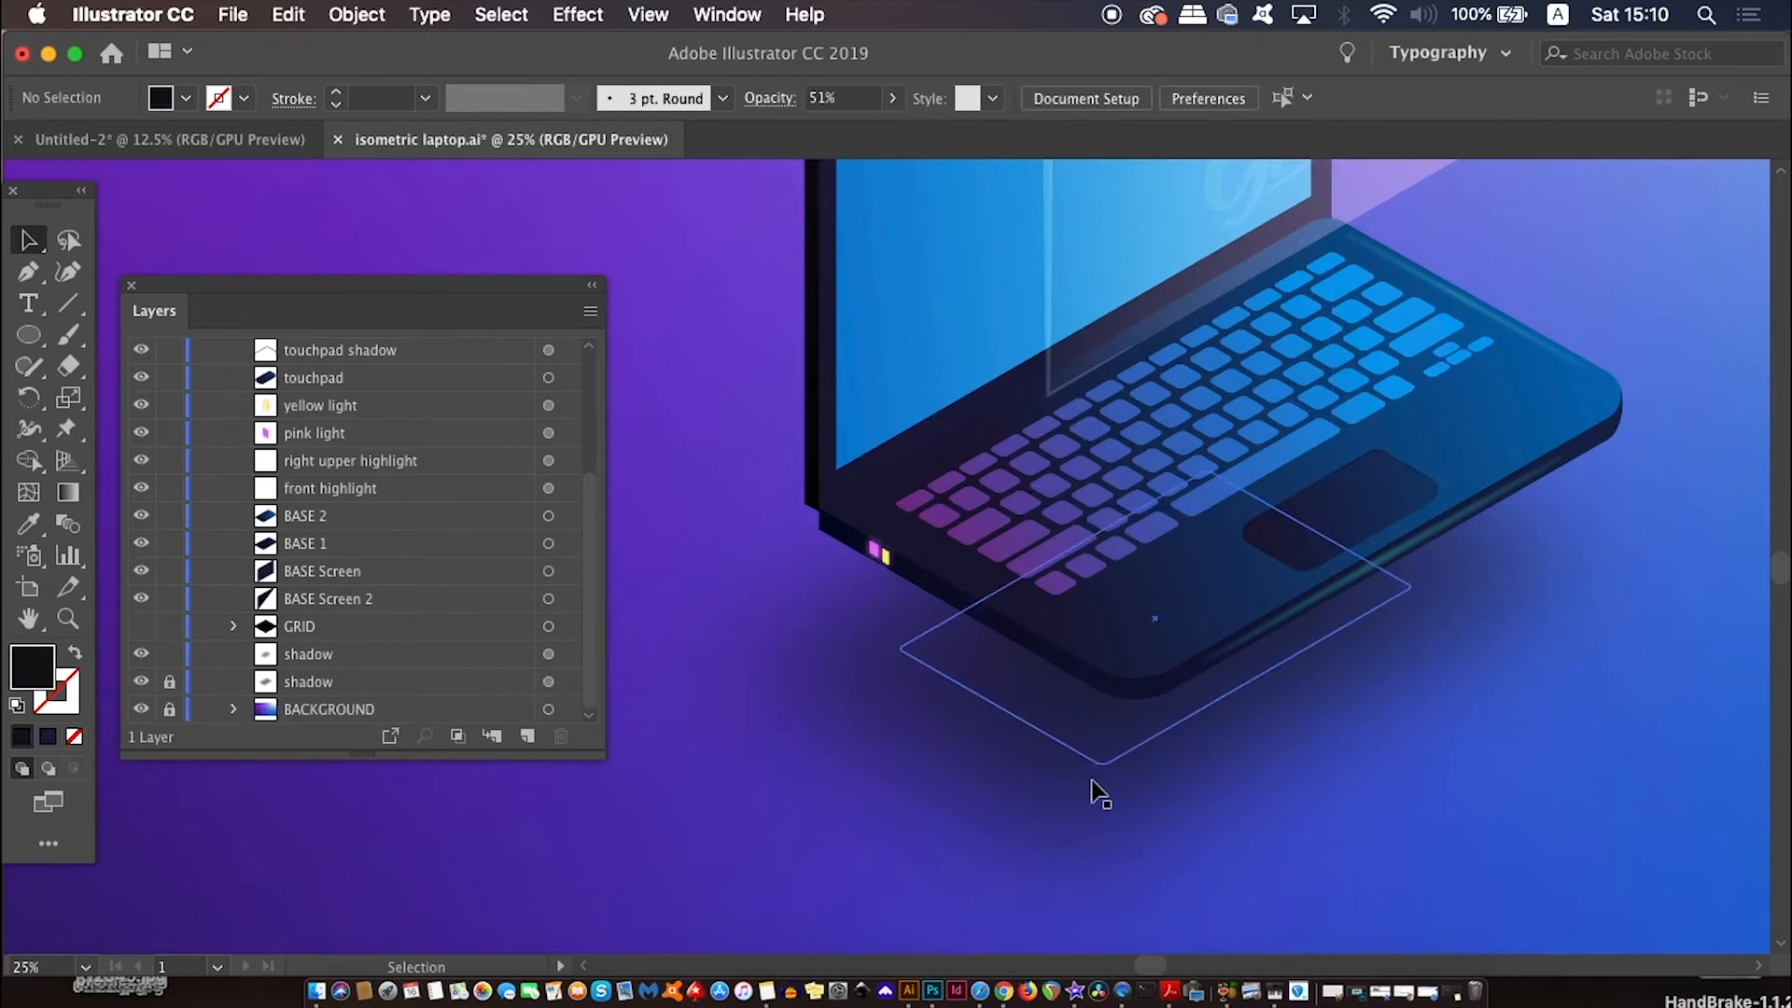
{"action": "left_click", "coordinate": [1108, 752]}
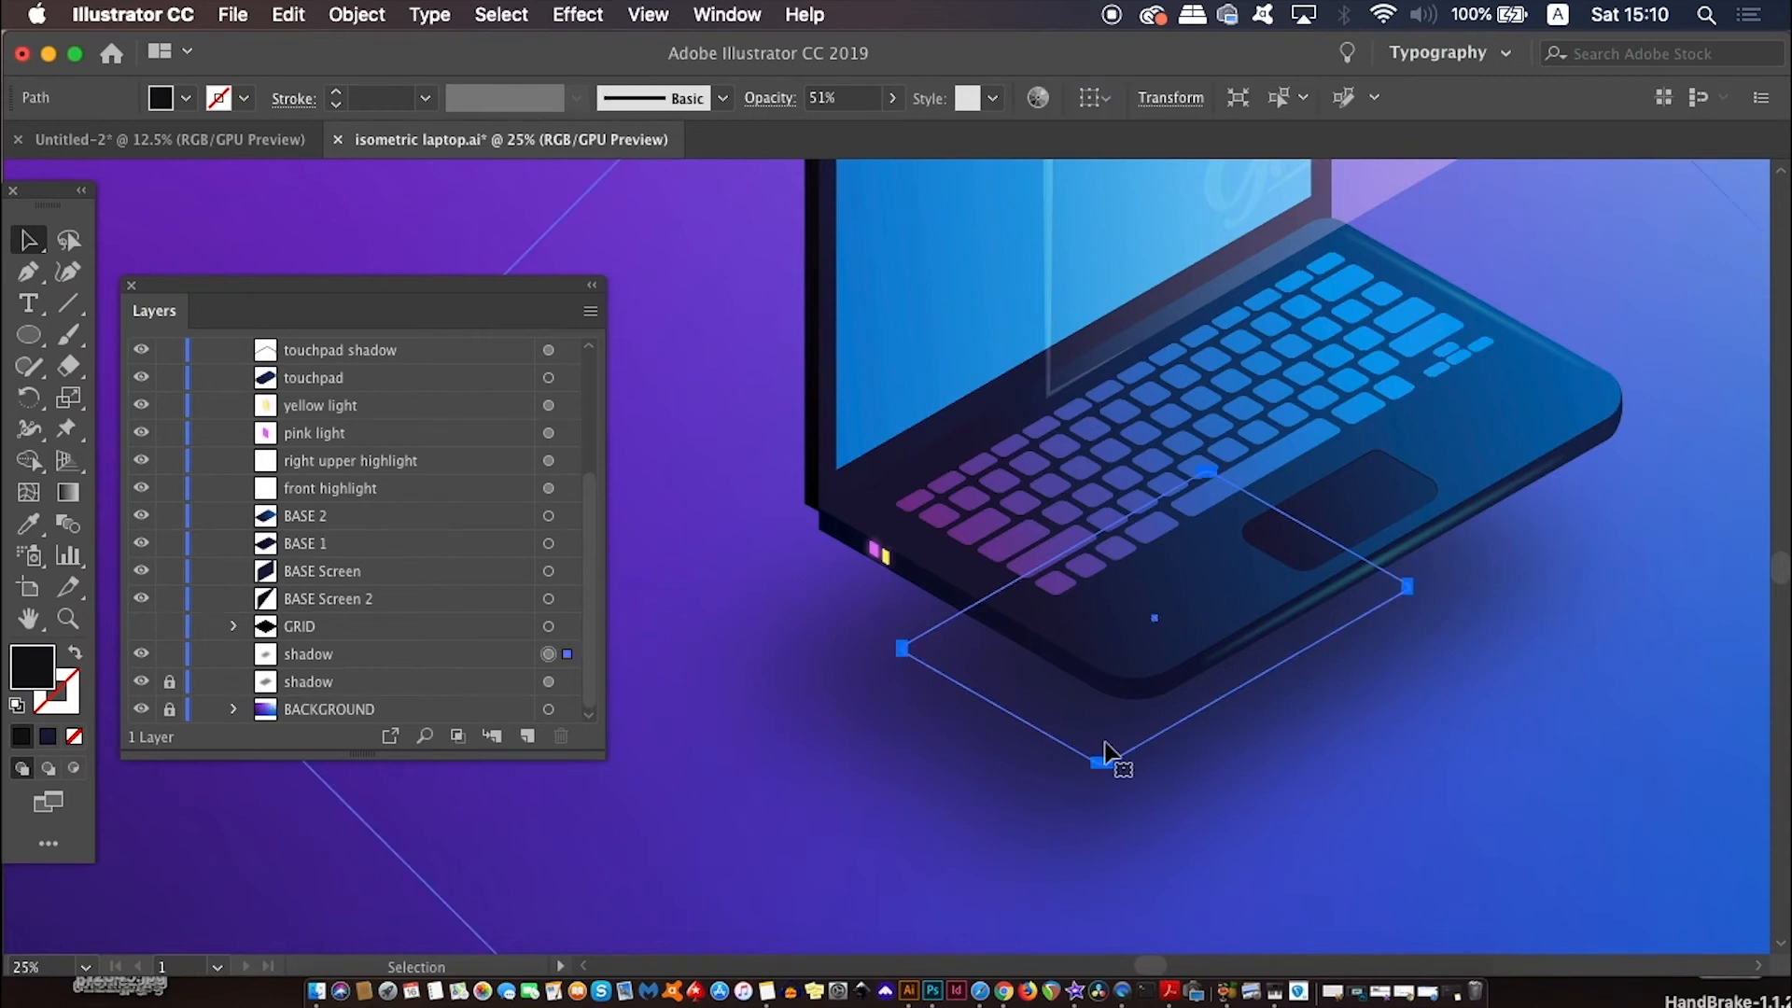
{"action": "left_click", "coordinate": [169, 654]}
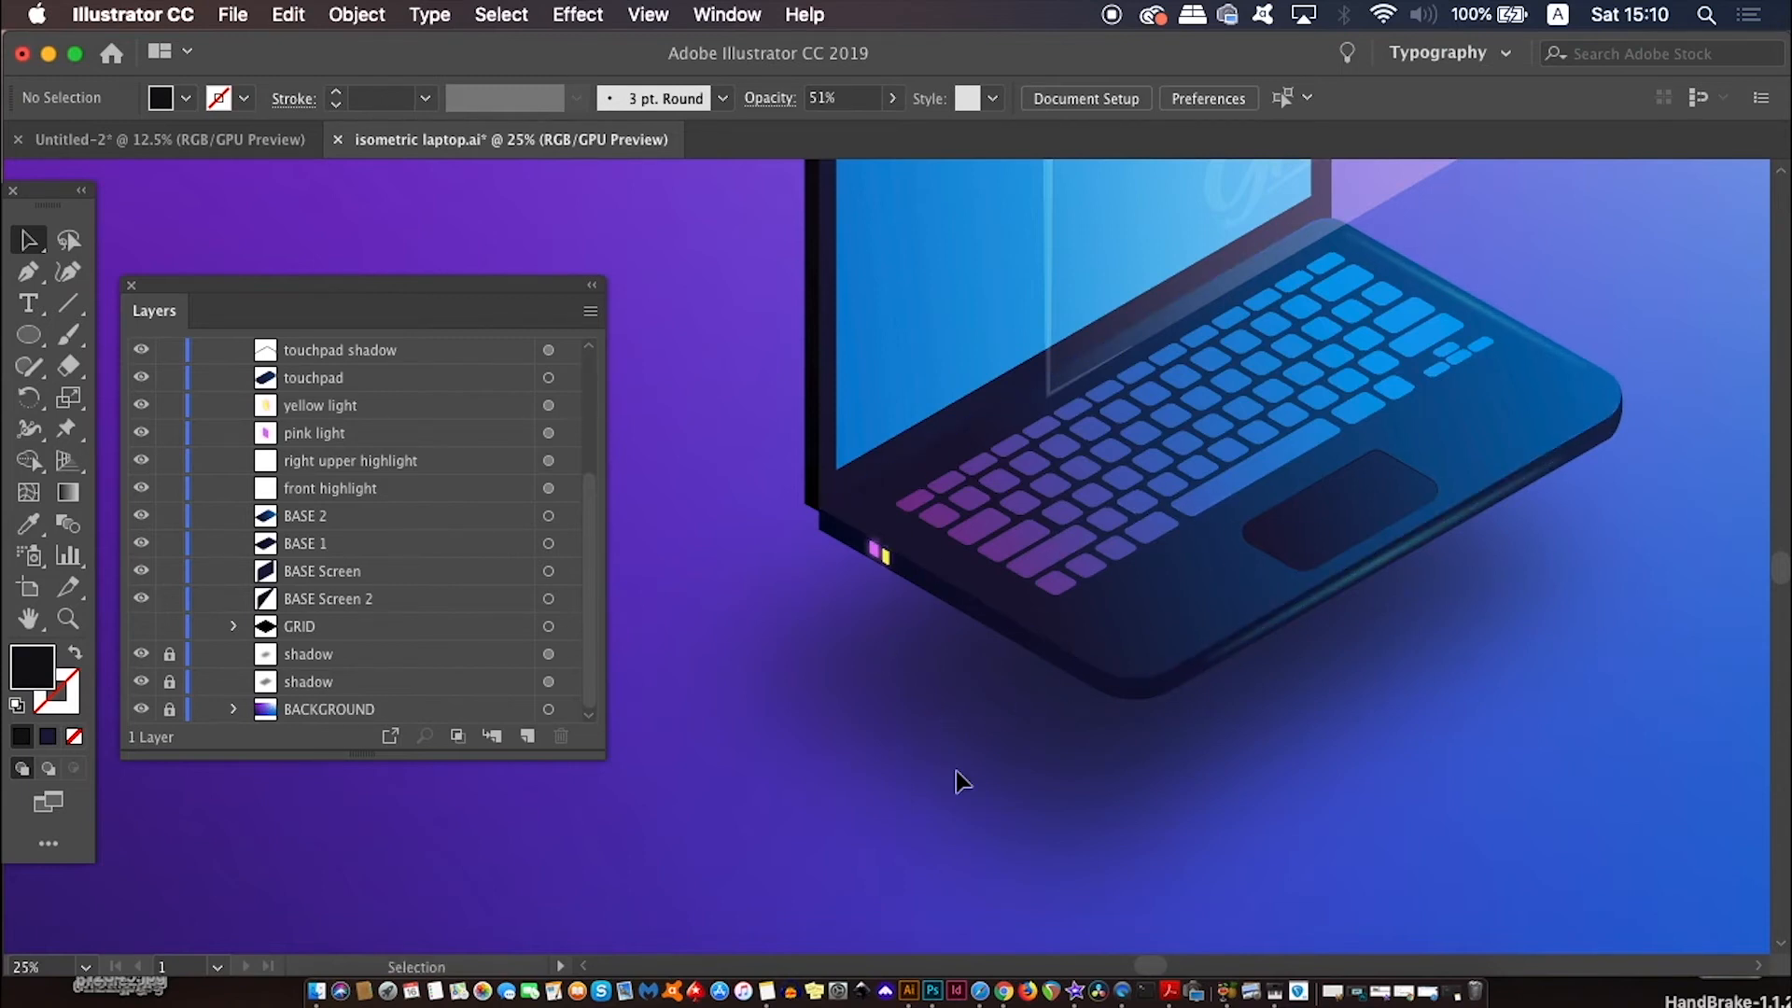
Bring the whole laptop artboard into view and show the Layers panel again
{"action": "key", "text": "super+minus"}
{"action": "key", "text": "super+minus"}
{"action": "key", "text": "super+minus"}
{"action": "key", "text": "super+minus"}
{"action": "key", "text": "super+minus"}
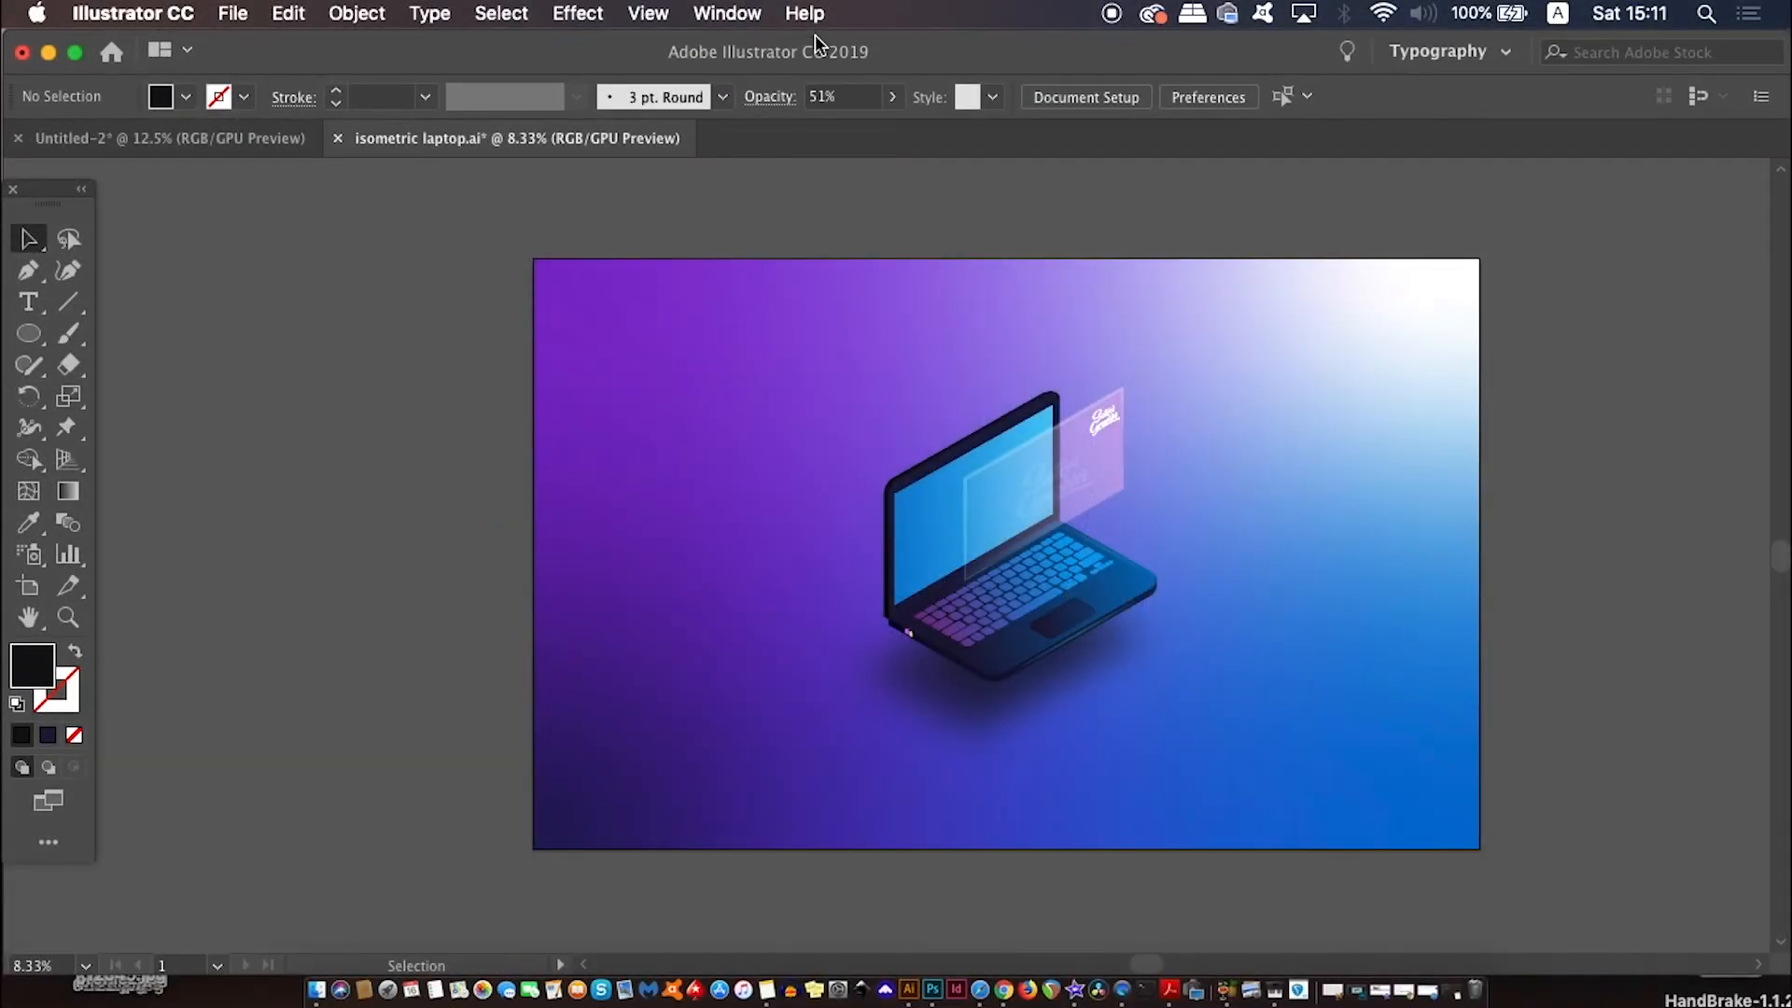
{"action": "left_click", "coordinate": [727, 13]}
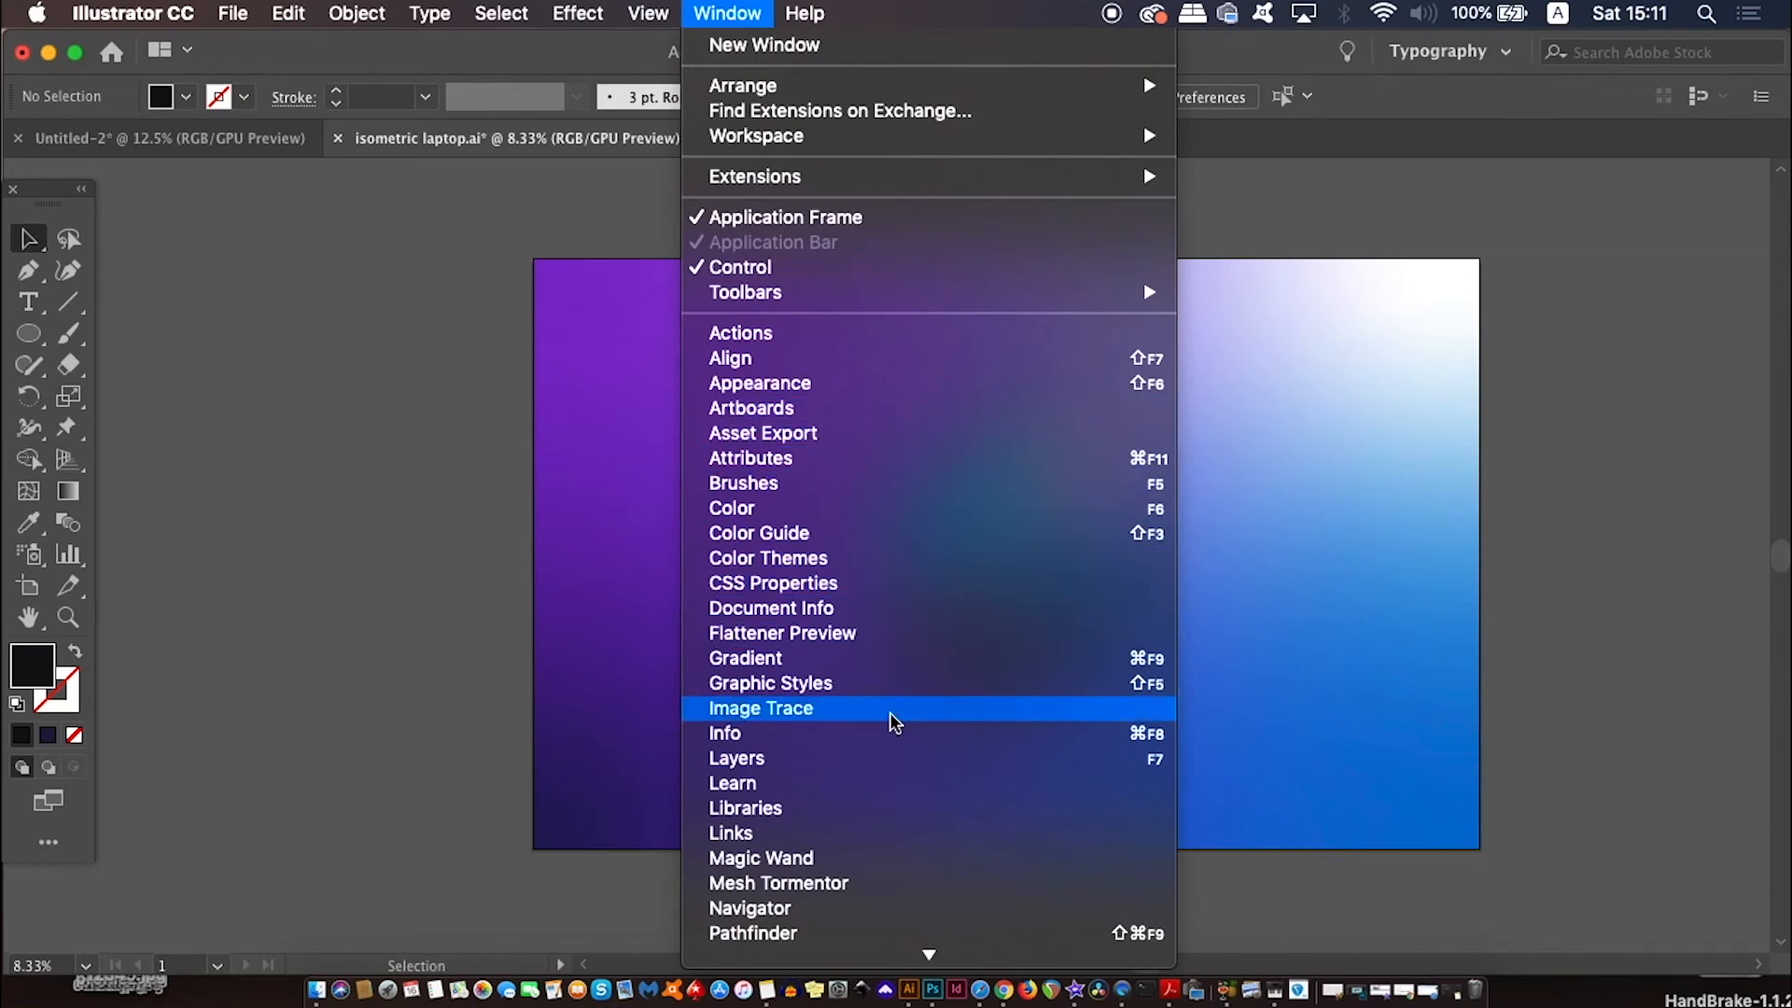
{"action": "left_click", "coordinate": [884, 758]}
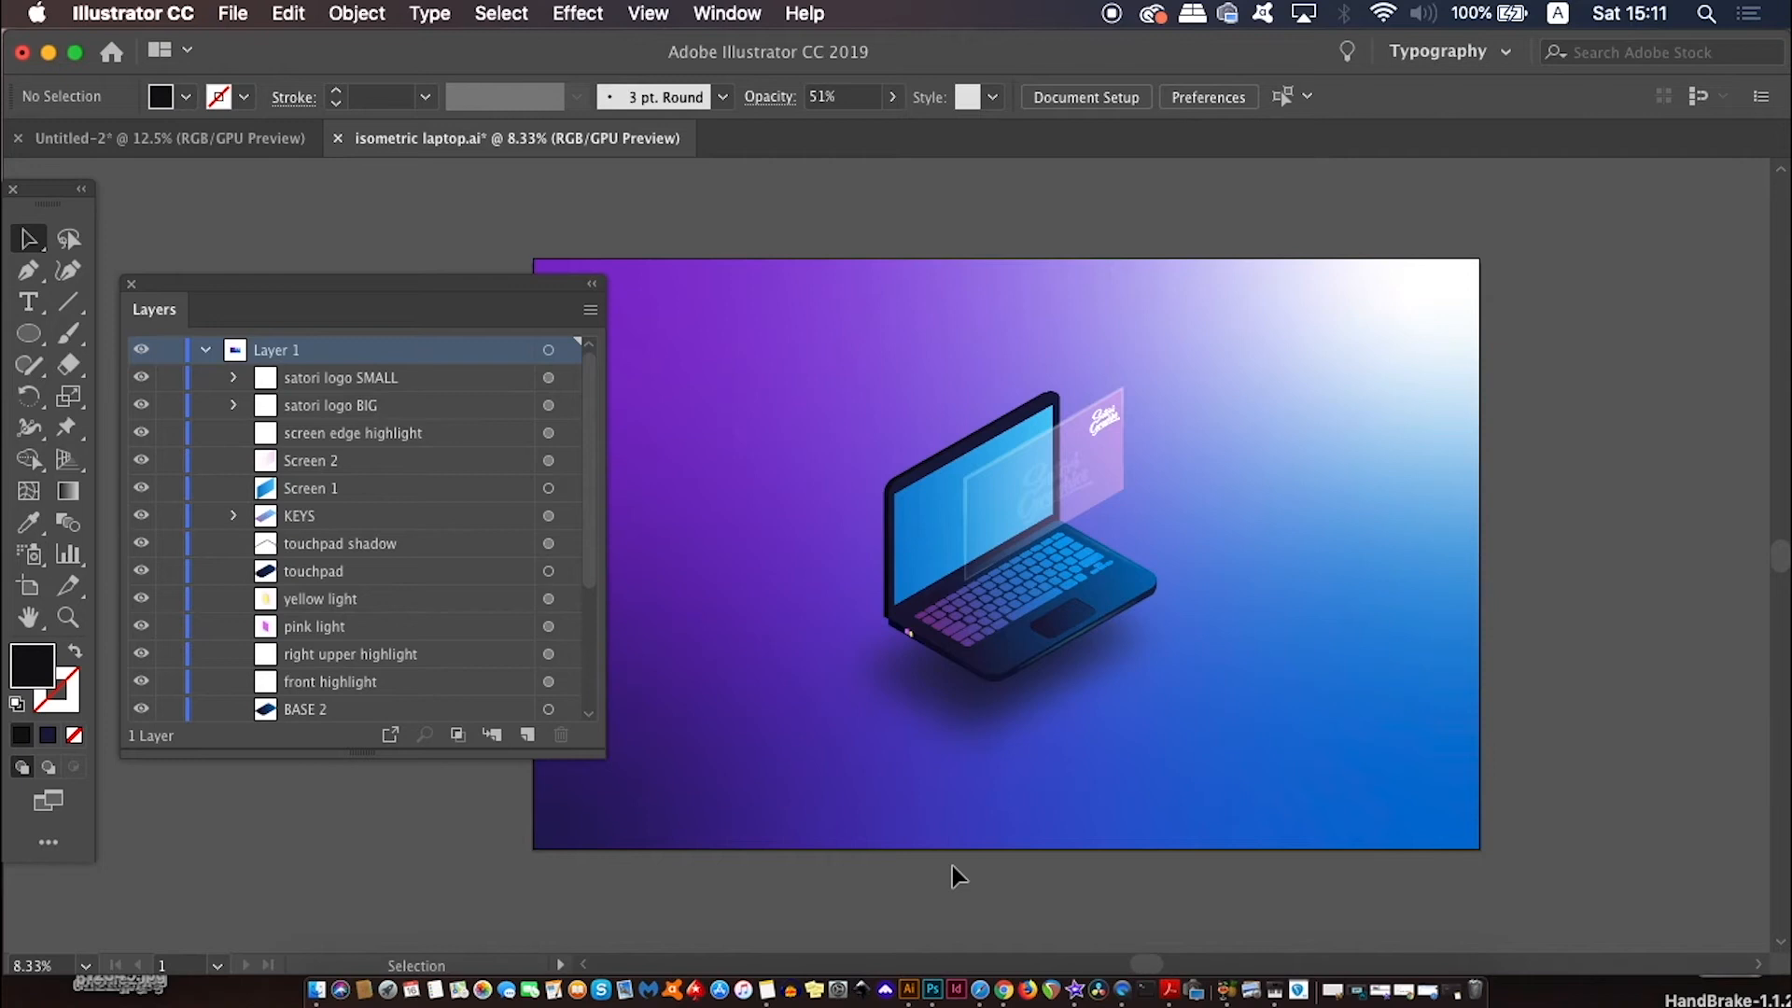
Find the pink light through its layer entry and inspect it on the laptop's edge at 300% zoom
{"action": "left_click", "coordinate": [566, 627]}
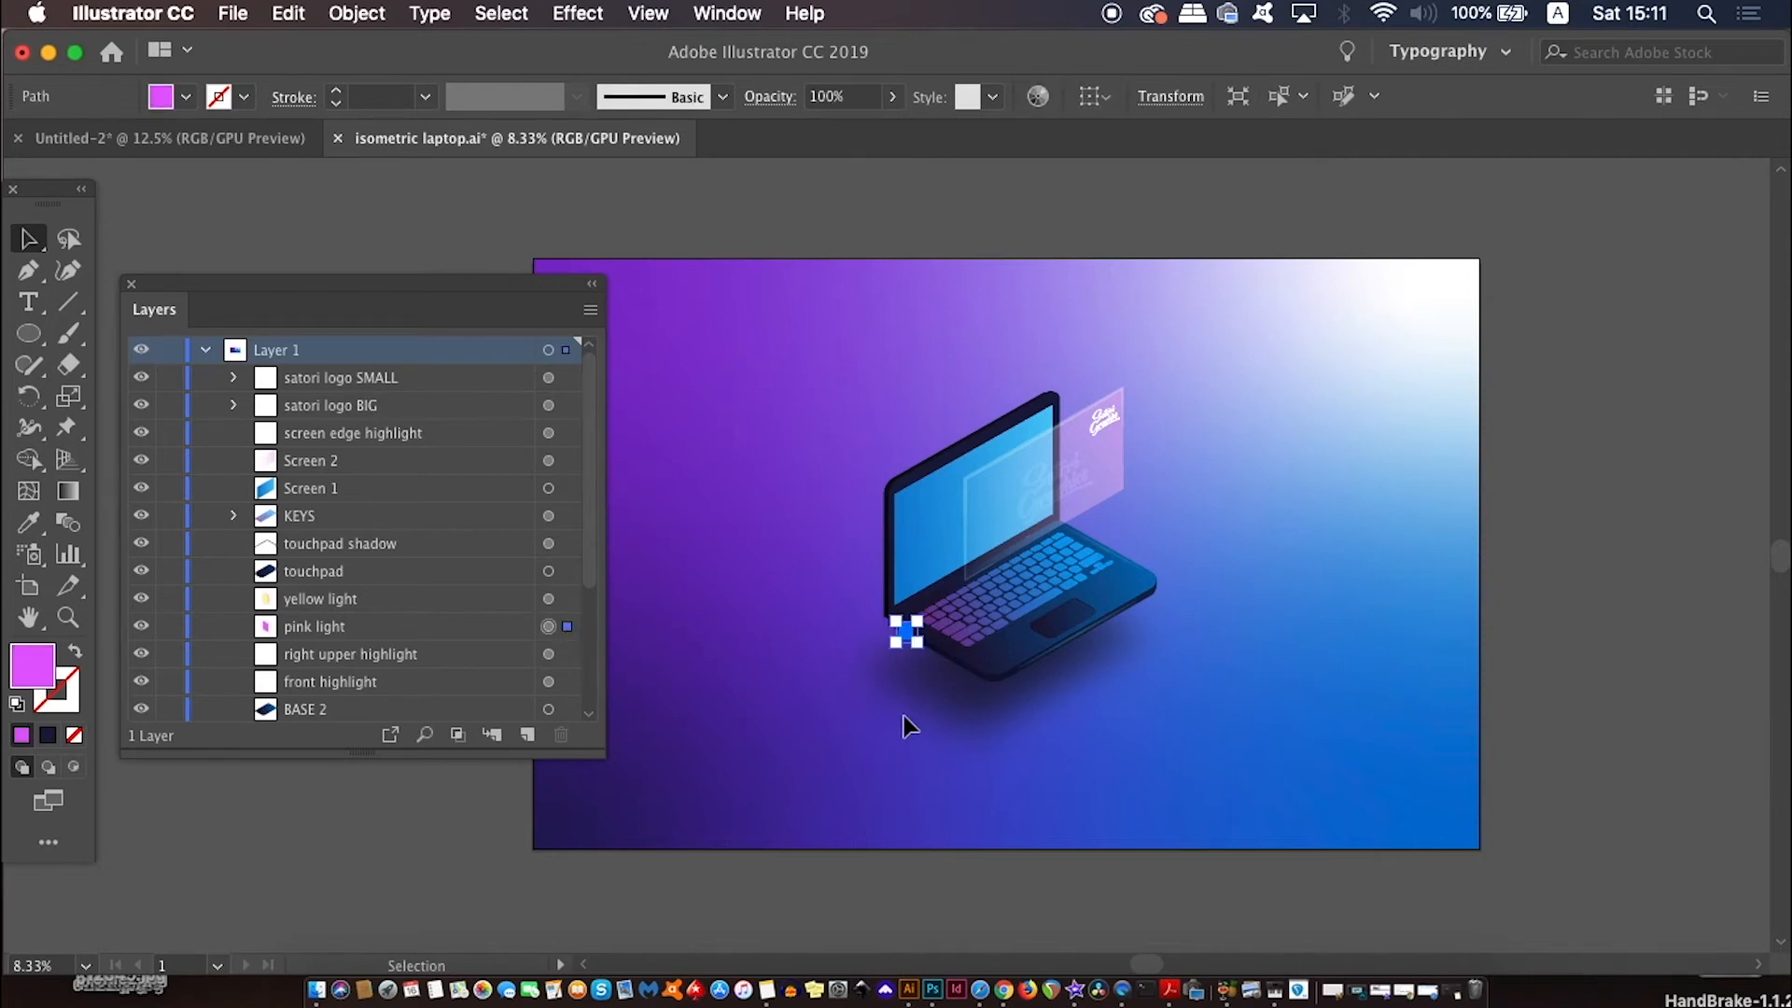
{"action": "scroll", "coordinate": [903, 714], "scroll_direction": "up", "scroll_amount": 2}
{"action": "key", "text": "a"}
{"action": "scroll", "coordinate": [928, 605], "scroll_direction": "up", "scroll_amount": 4}
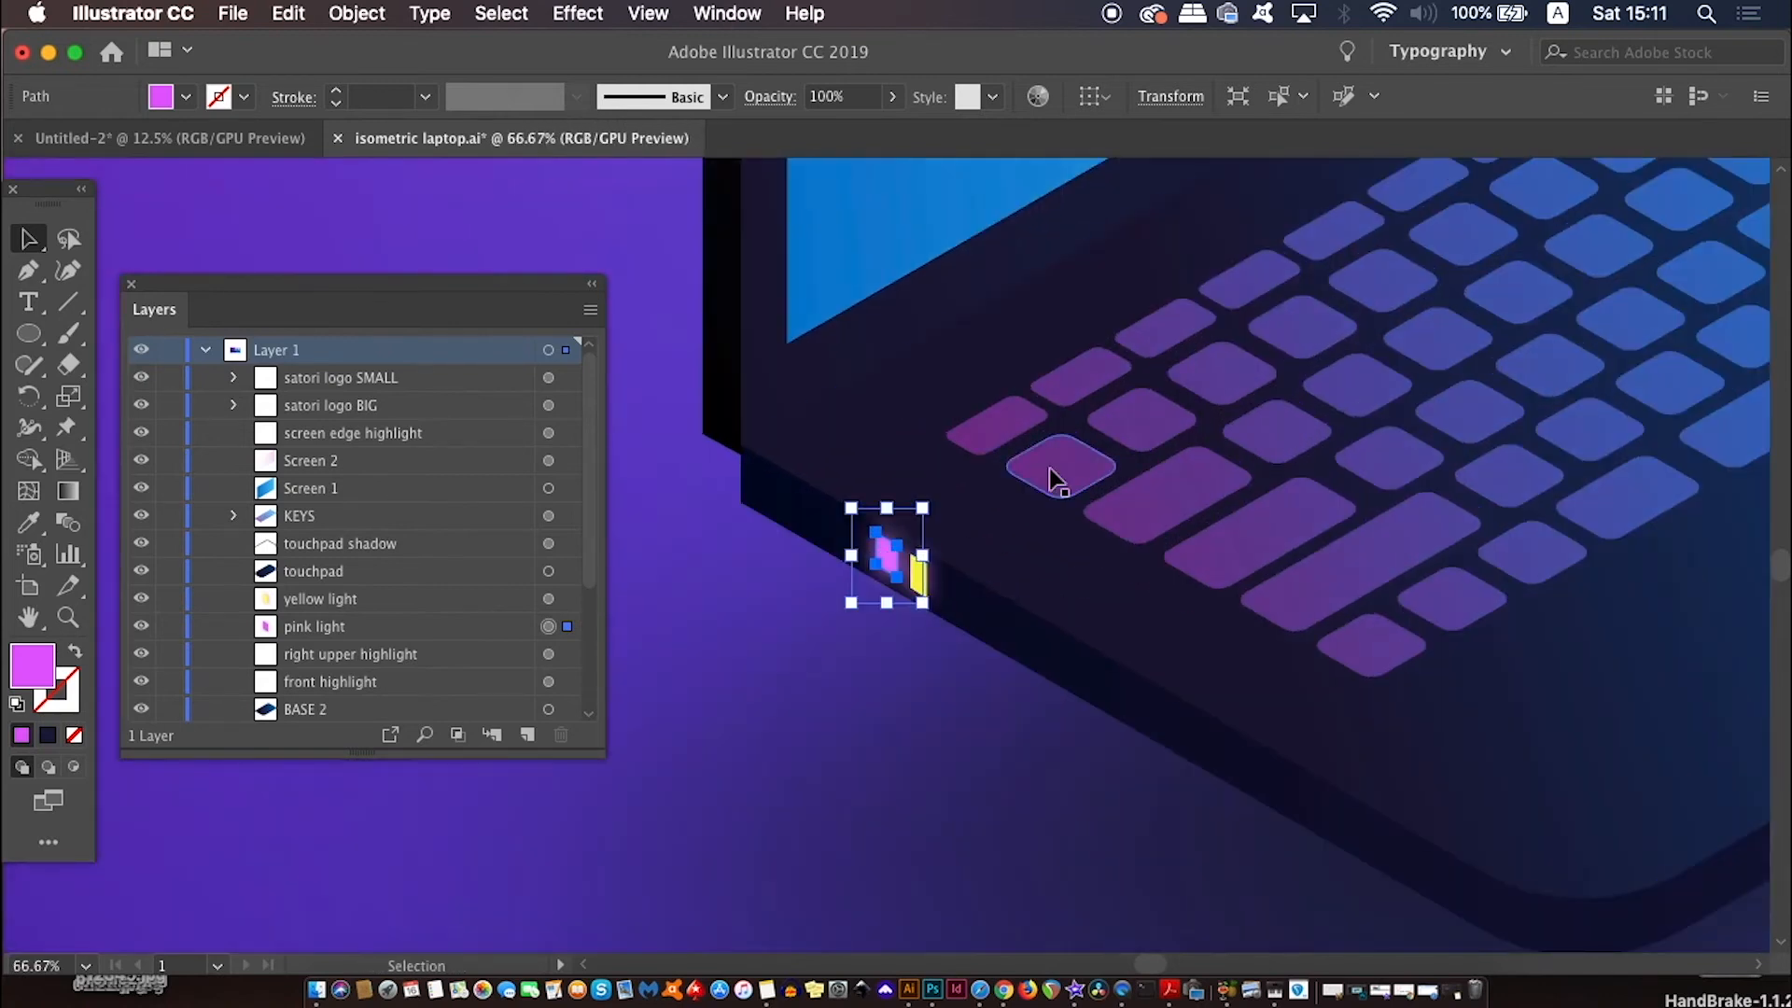
{"action": "left_click_drag", "start_coordinate": [1011, 616], "coordinate": [1120, 634]}
{"action": "key", "text": "v"}
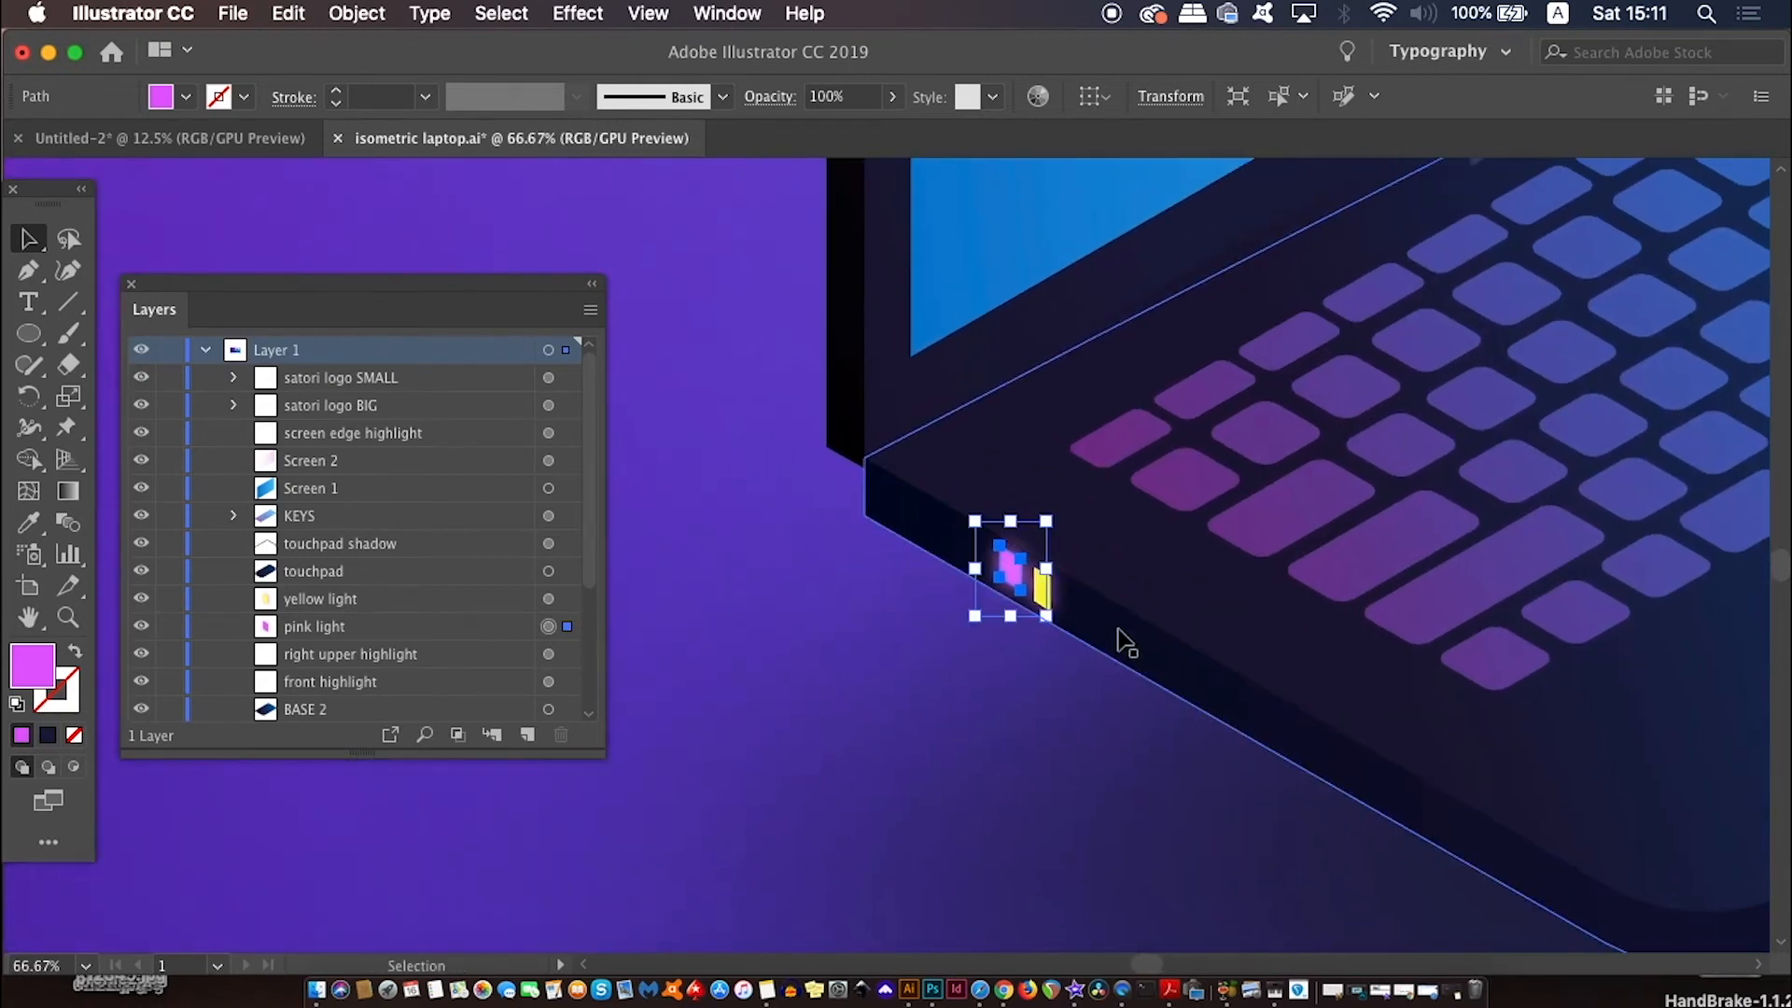
{"action": "key", "text": "super+equal"}
{"action": "key", "text": "super+equal"}
{"action": "key", "text": "super+equal"}
{"action": "key", "text": "super+equal"}
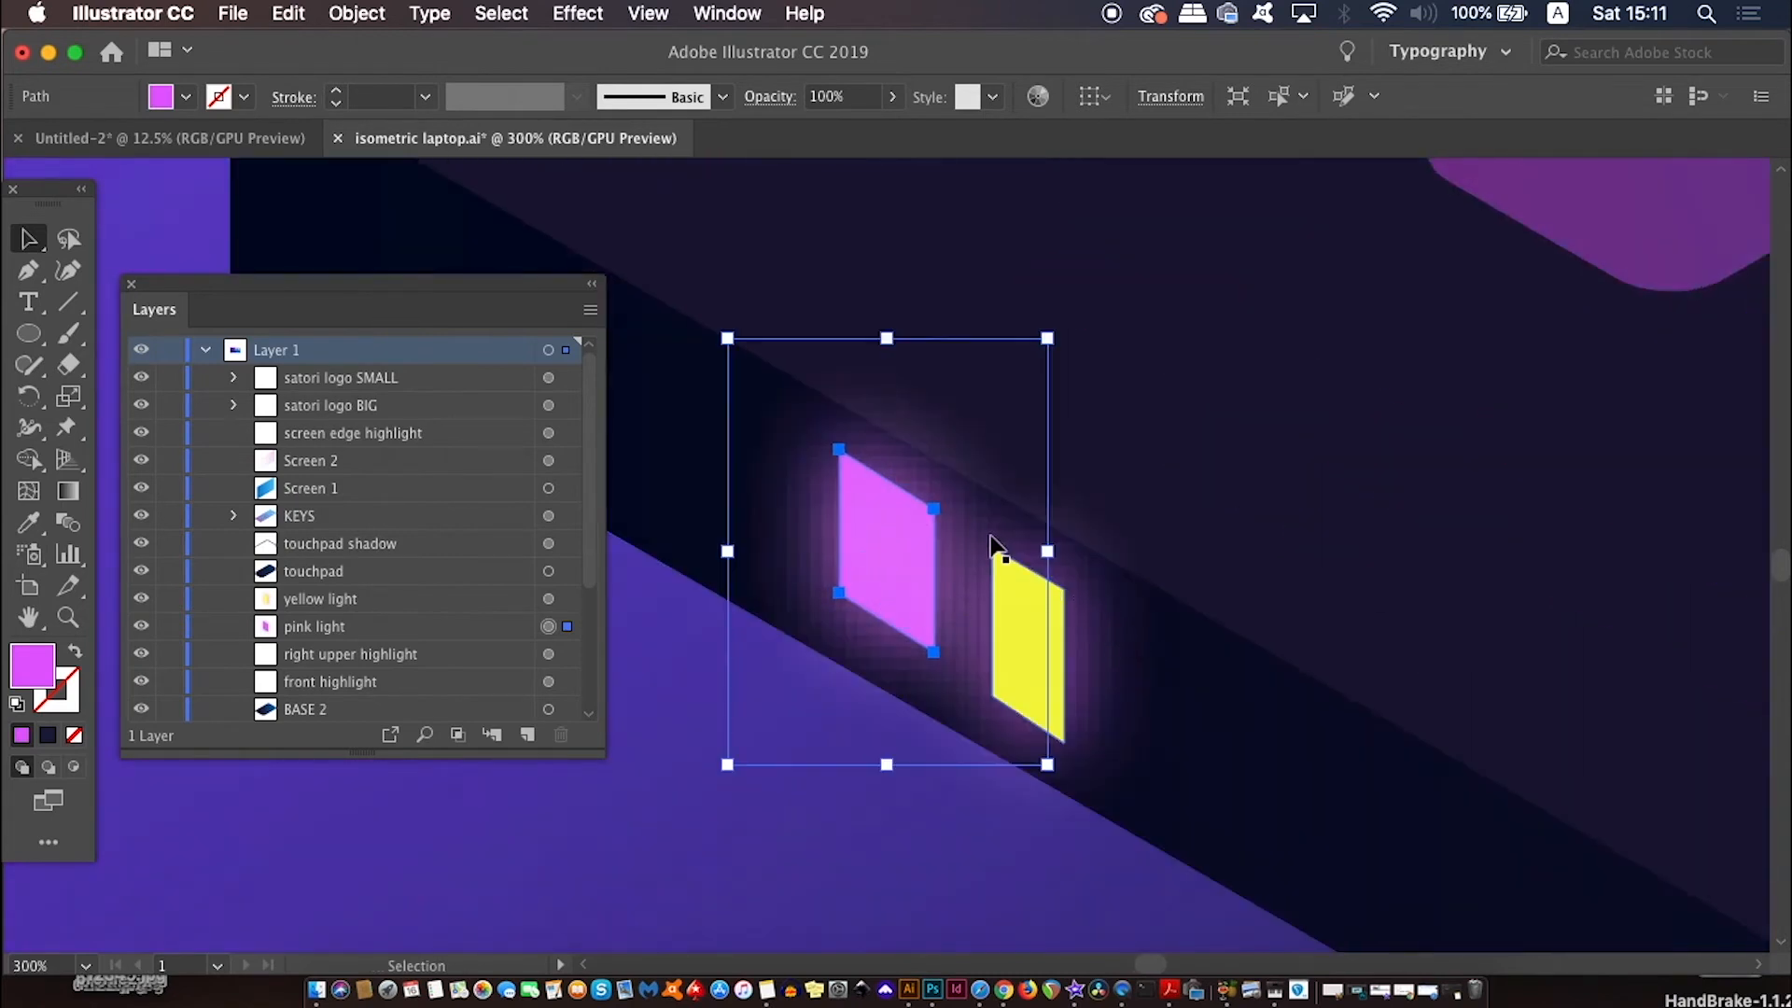
Select the yellow light beside the pink one and find its entry in the layer list
{"action": "left_click_drag", "start_coordinate": [940, 497], "coordinate": [1032, 524]}
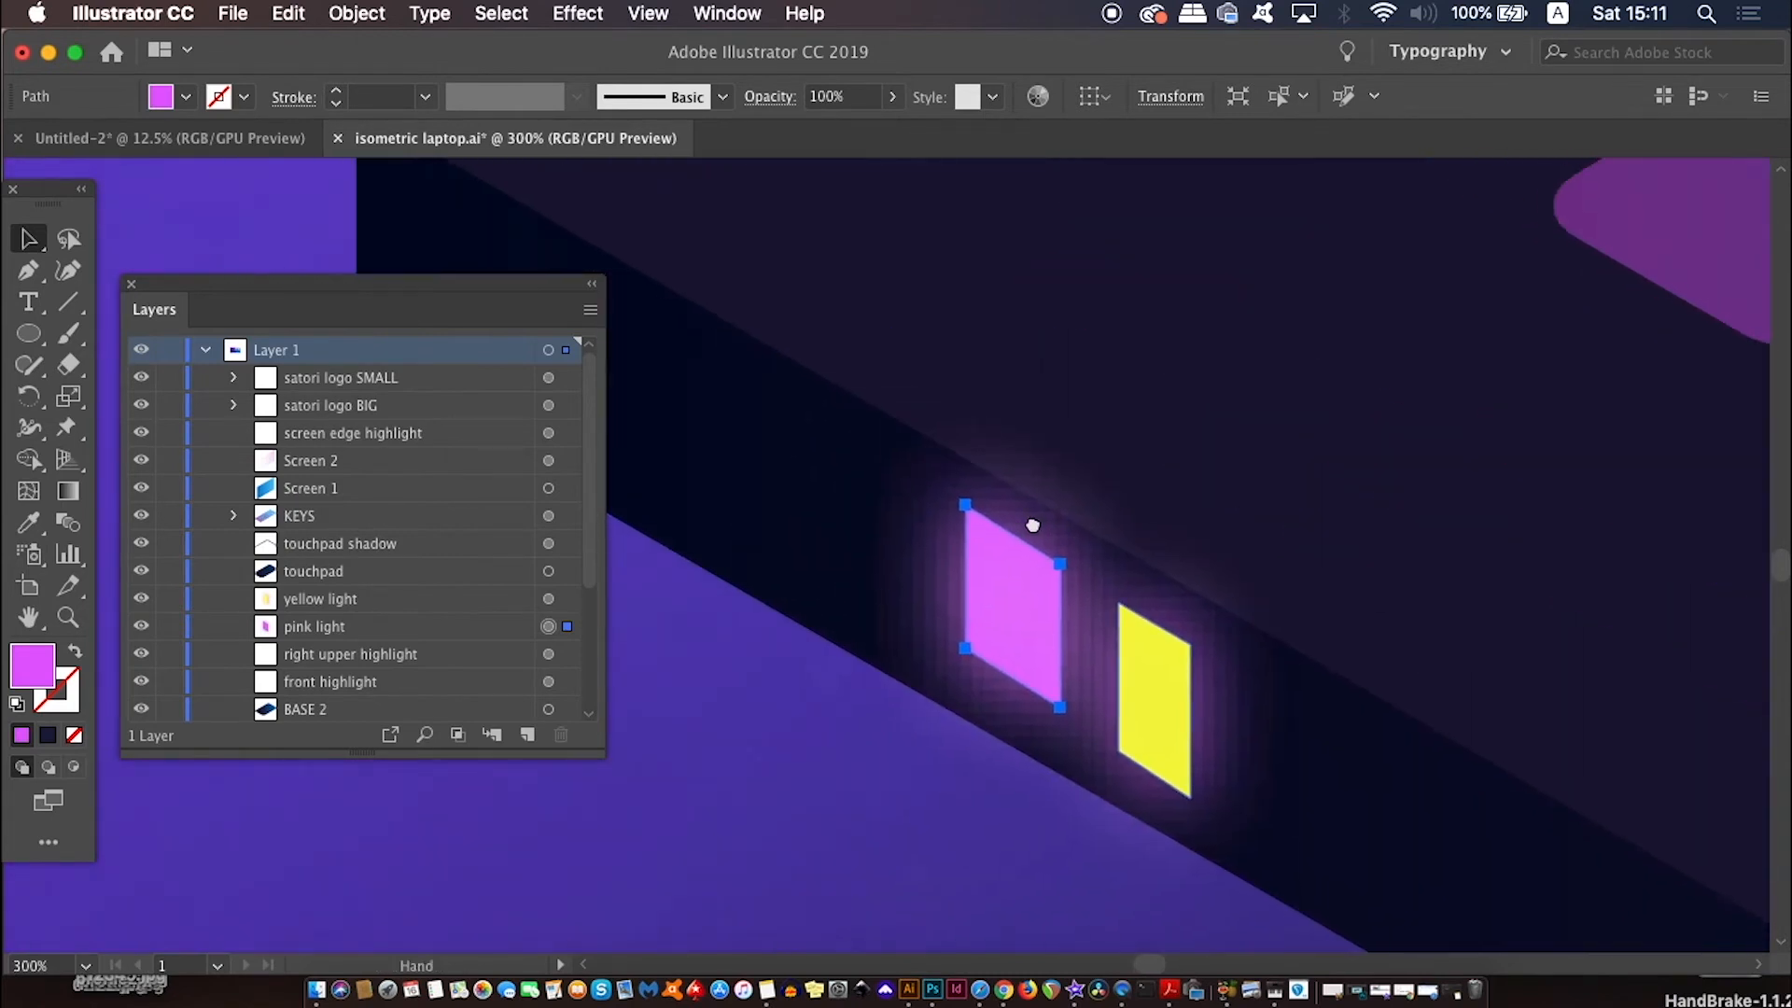
{"action": "left_click", "coordinate": [1152, 672]}
{"action": "left_click_drag", "start_coordinate": [1201, 700], "coordinate": [756, 662]}
{"action": "key", "text": "super+minus"}
{"action": "key", "text": "super+minus"}
{"action": "key", "text": "super+minus"}
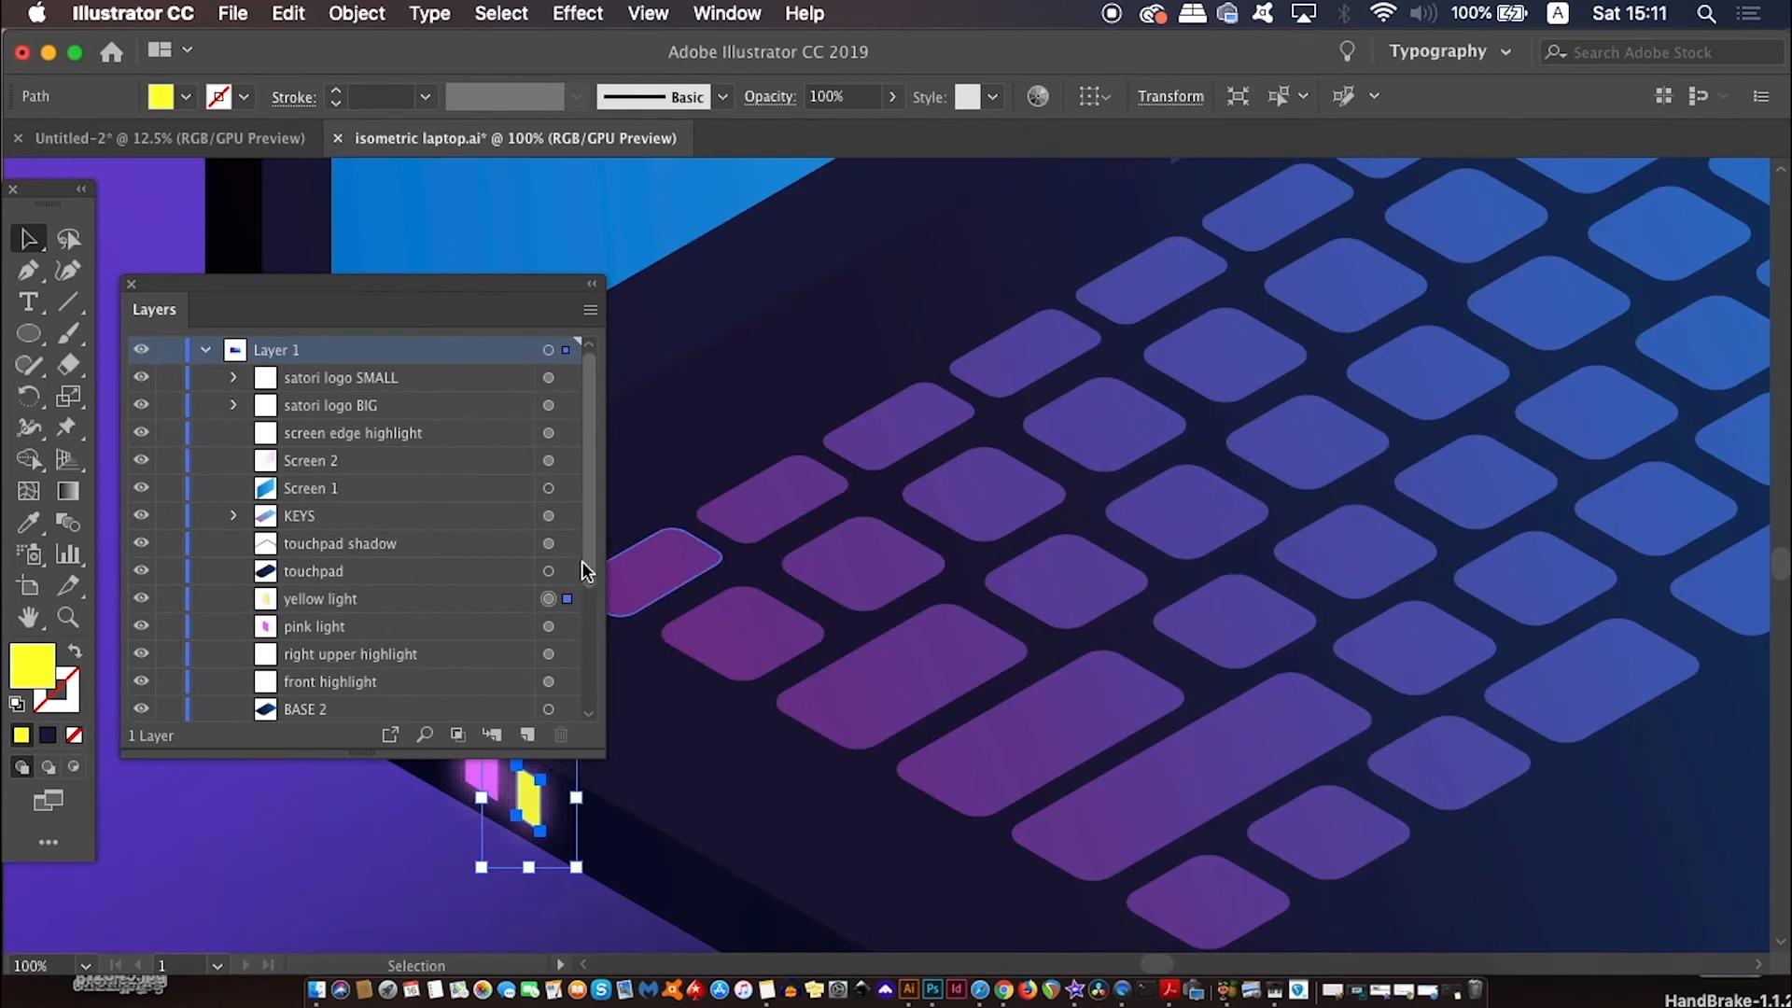
{"action": "left_click_drag", "start_coordinate": [584, 565], "coordinate": [593, 736]}
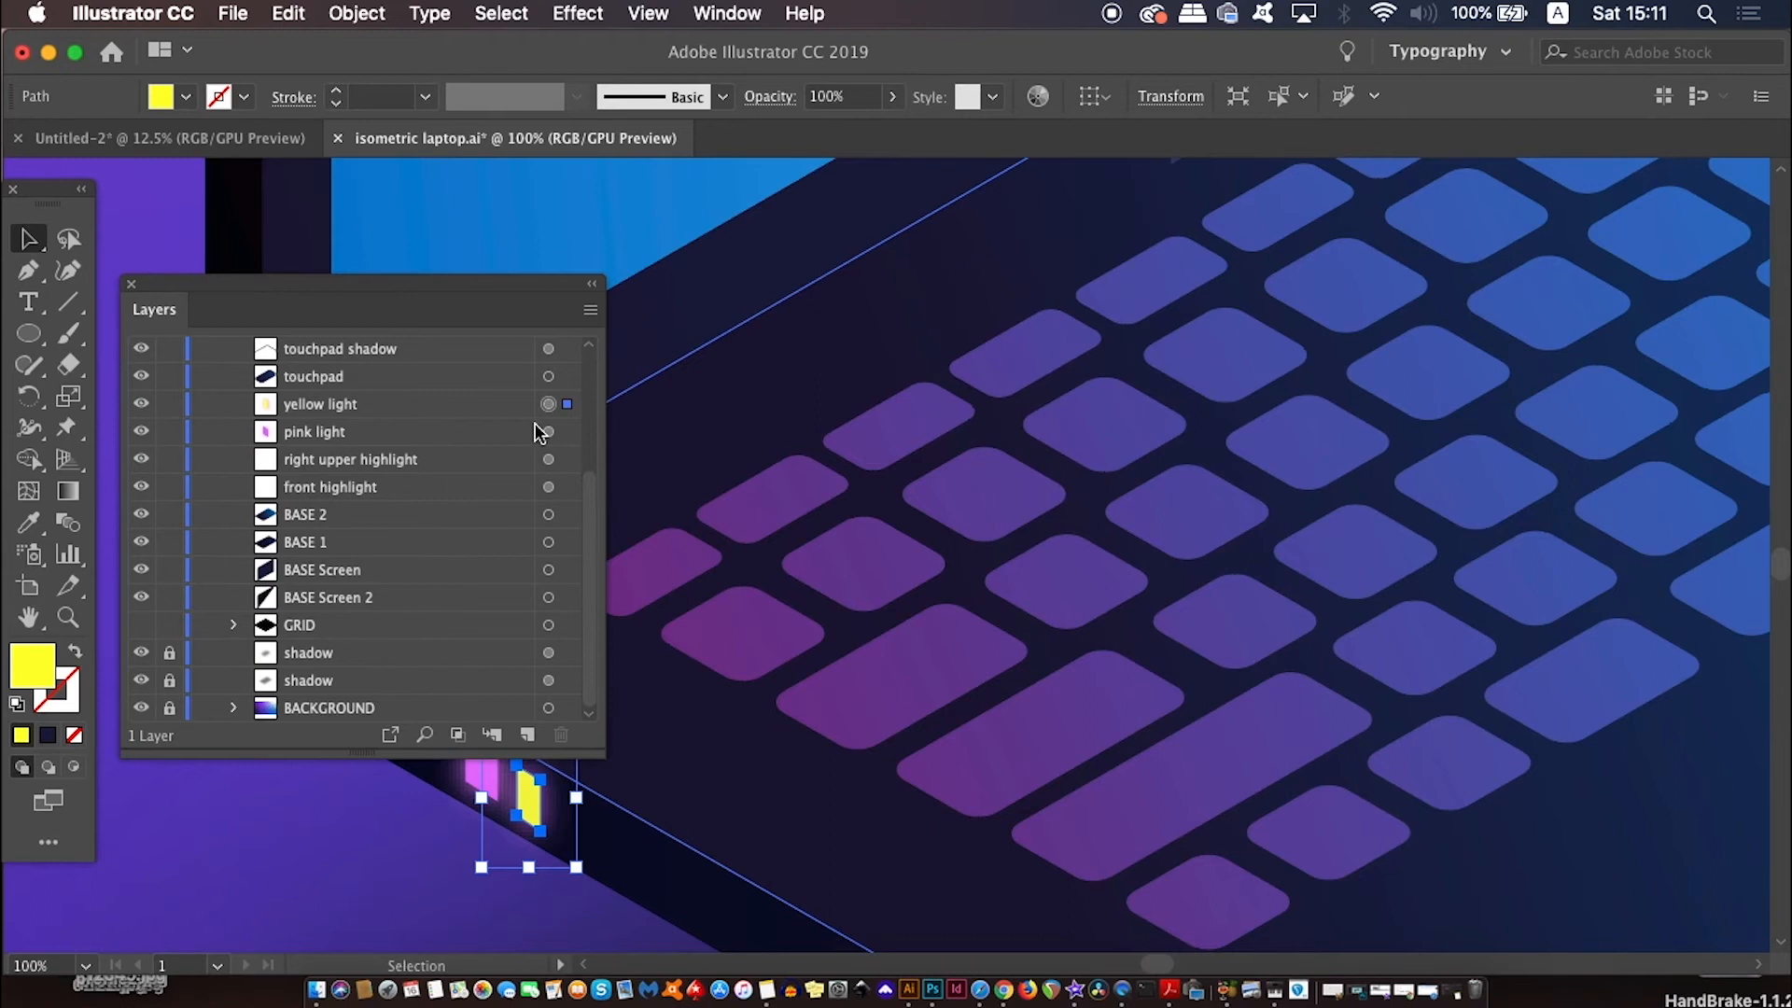
Fit the whole artboard in the window with nothing selected and save it as a new view named FULL VIEW
{"action": "key", "text": "super+0"}
{"action": "left_click", "coordinate": [852, 580]}
{"action": "left_click", "coordinate": [646, 13]}
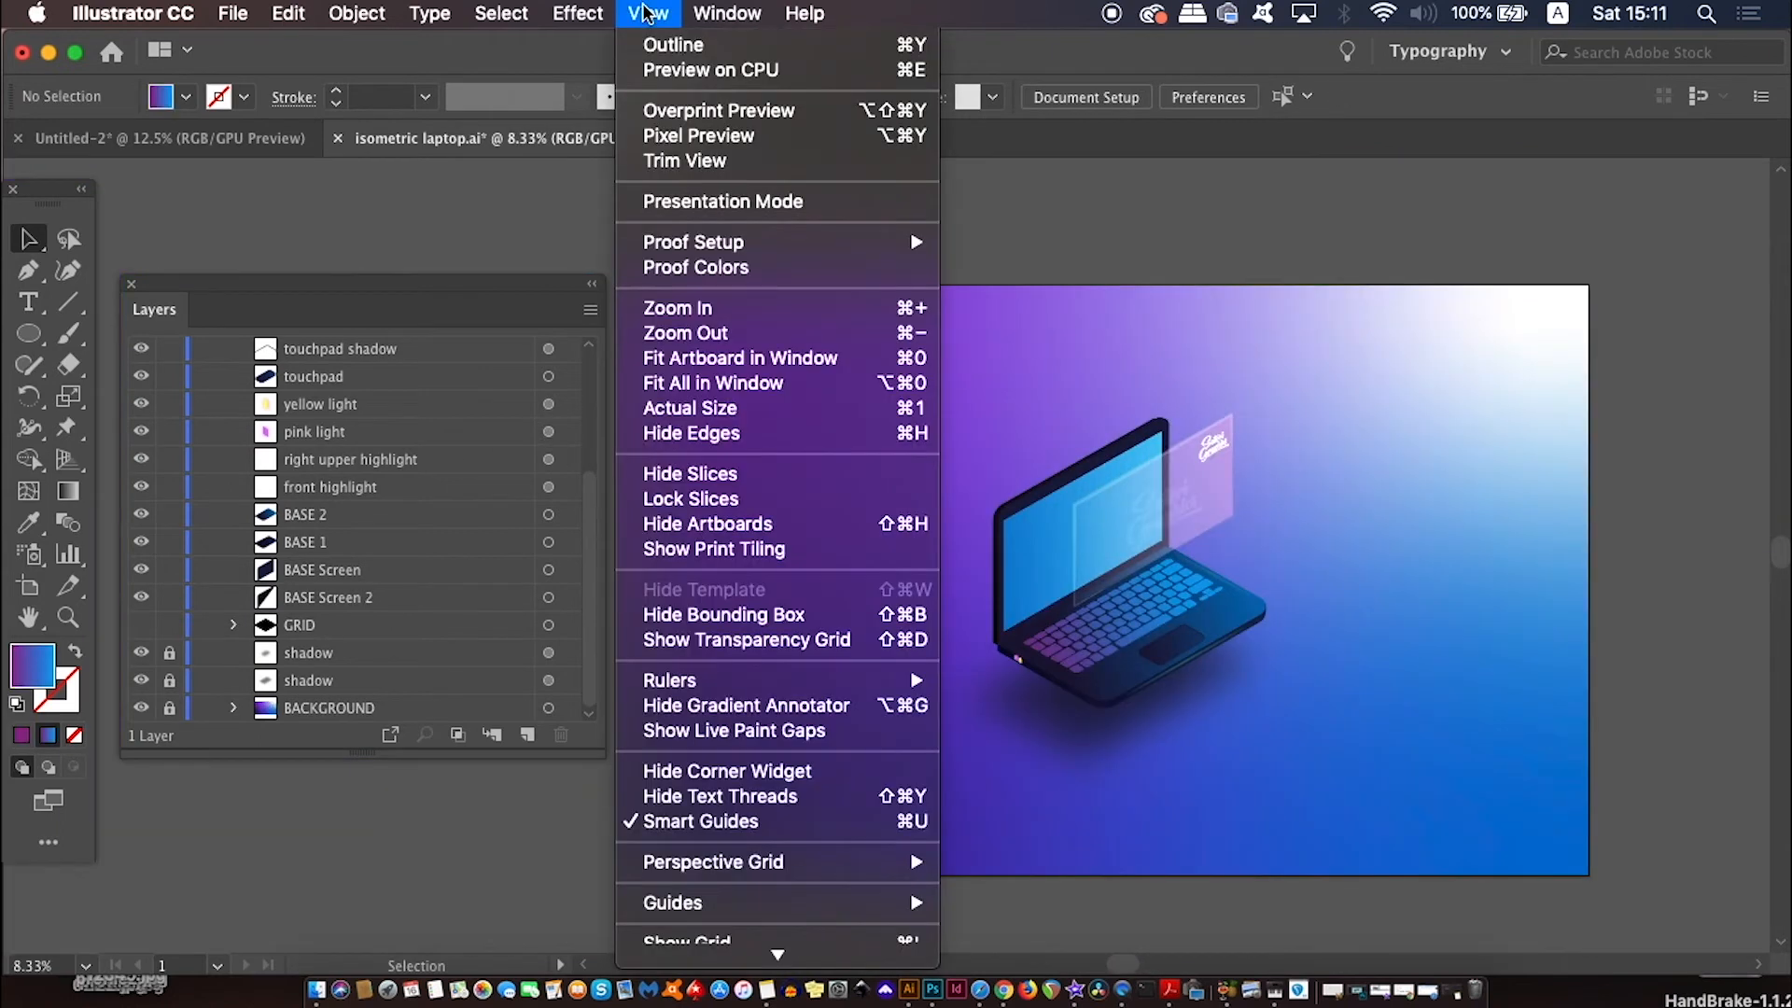
{"action": "mouse_move", "coordinate": [784, 954]}
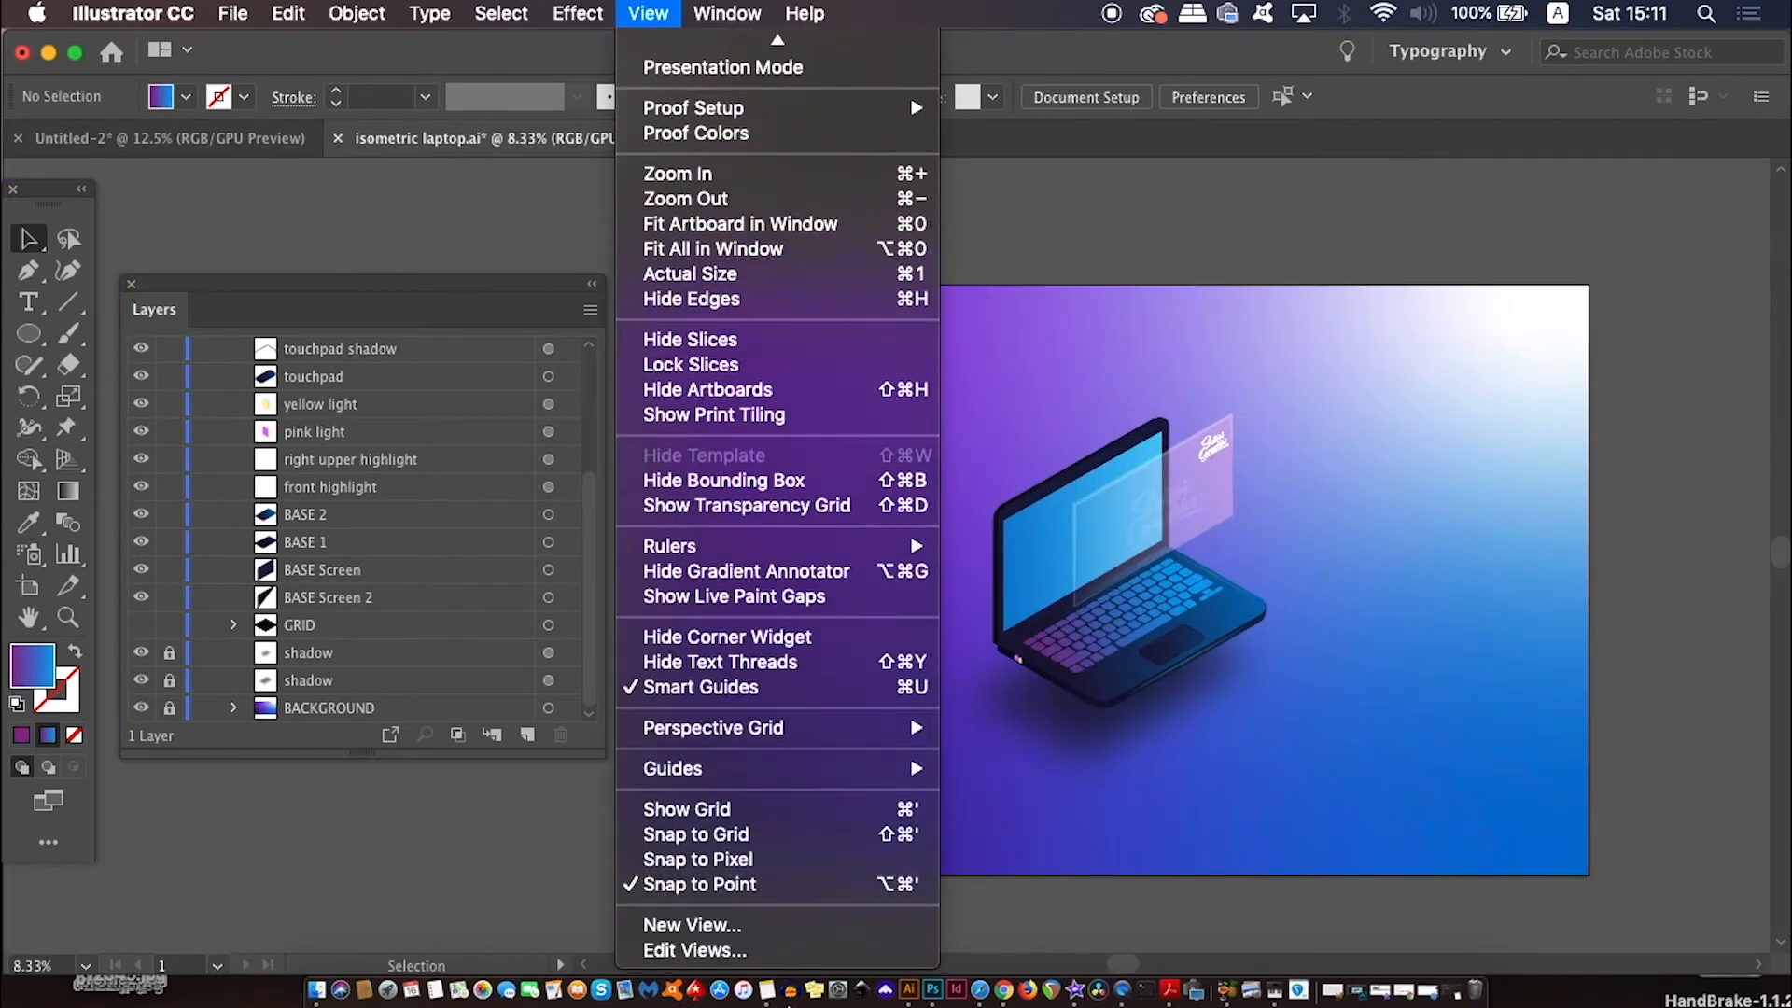
{"action": "left_click", "coordinate": [796, 932]}
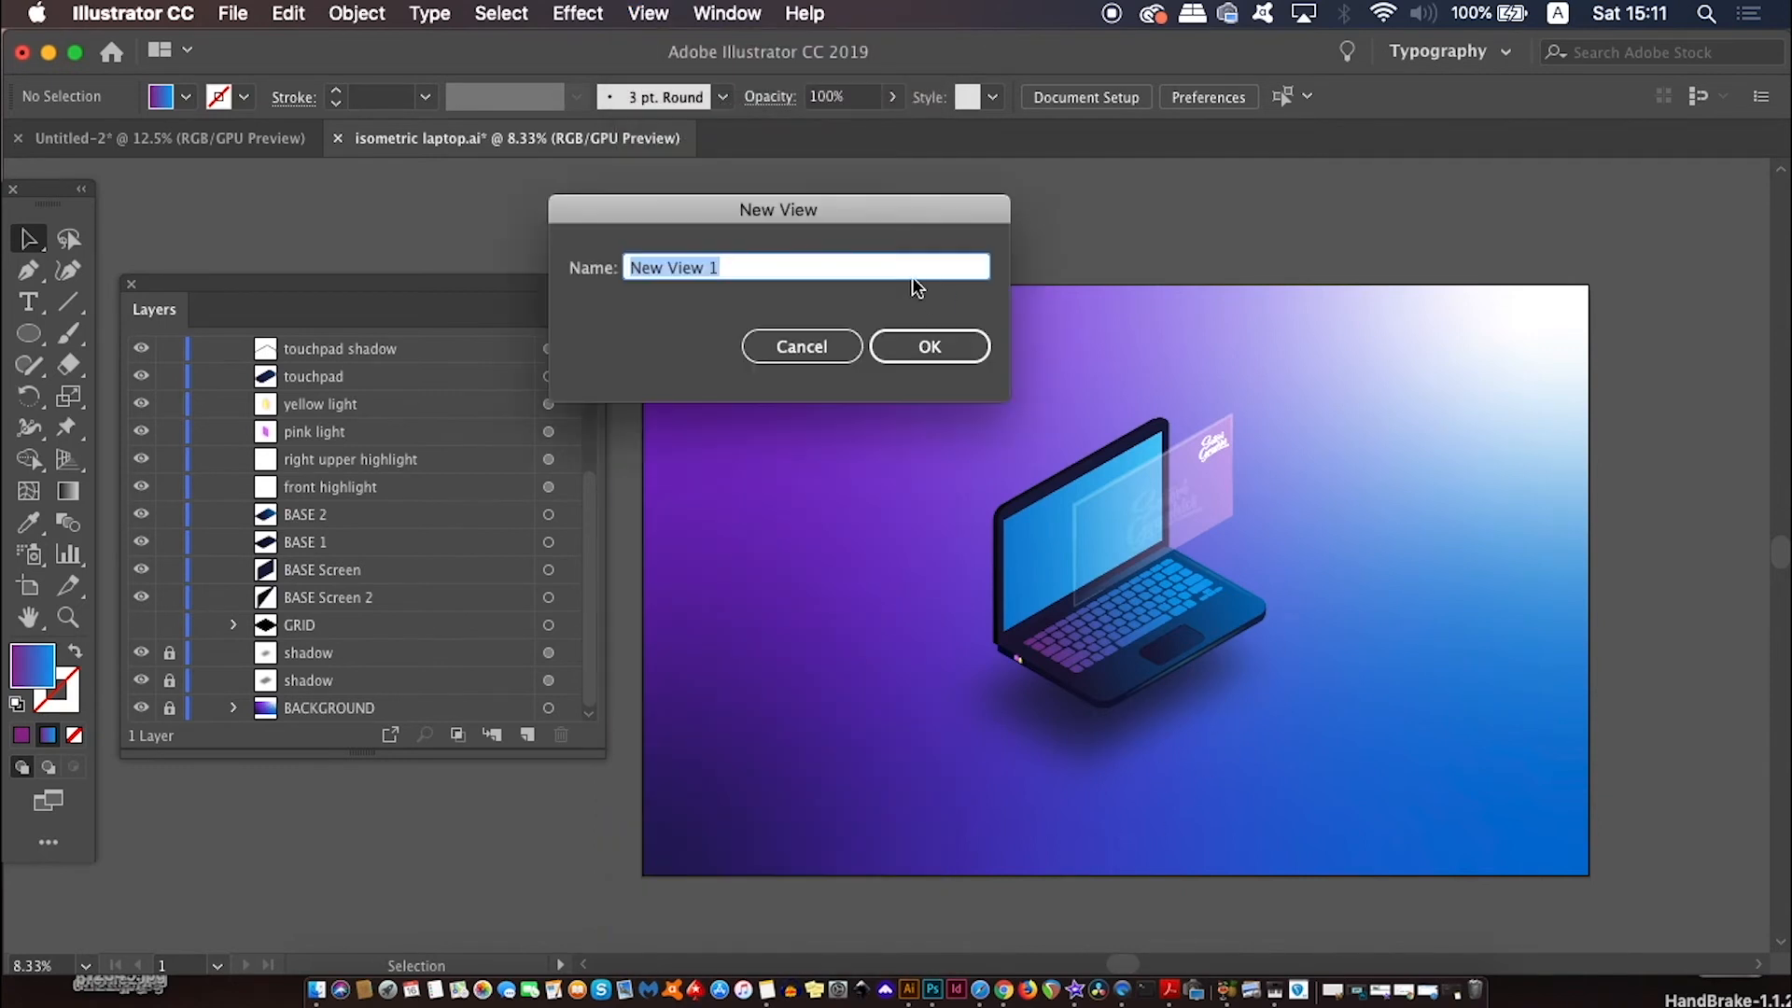
{"action": "type", "text": "FULL V"}
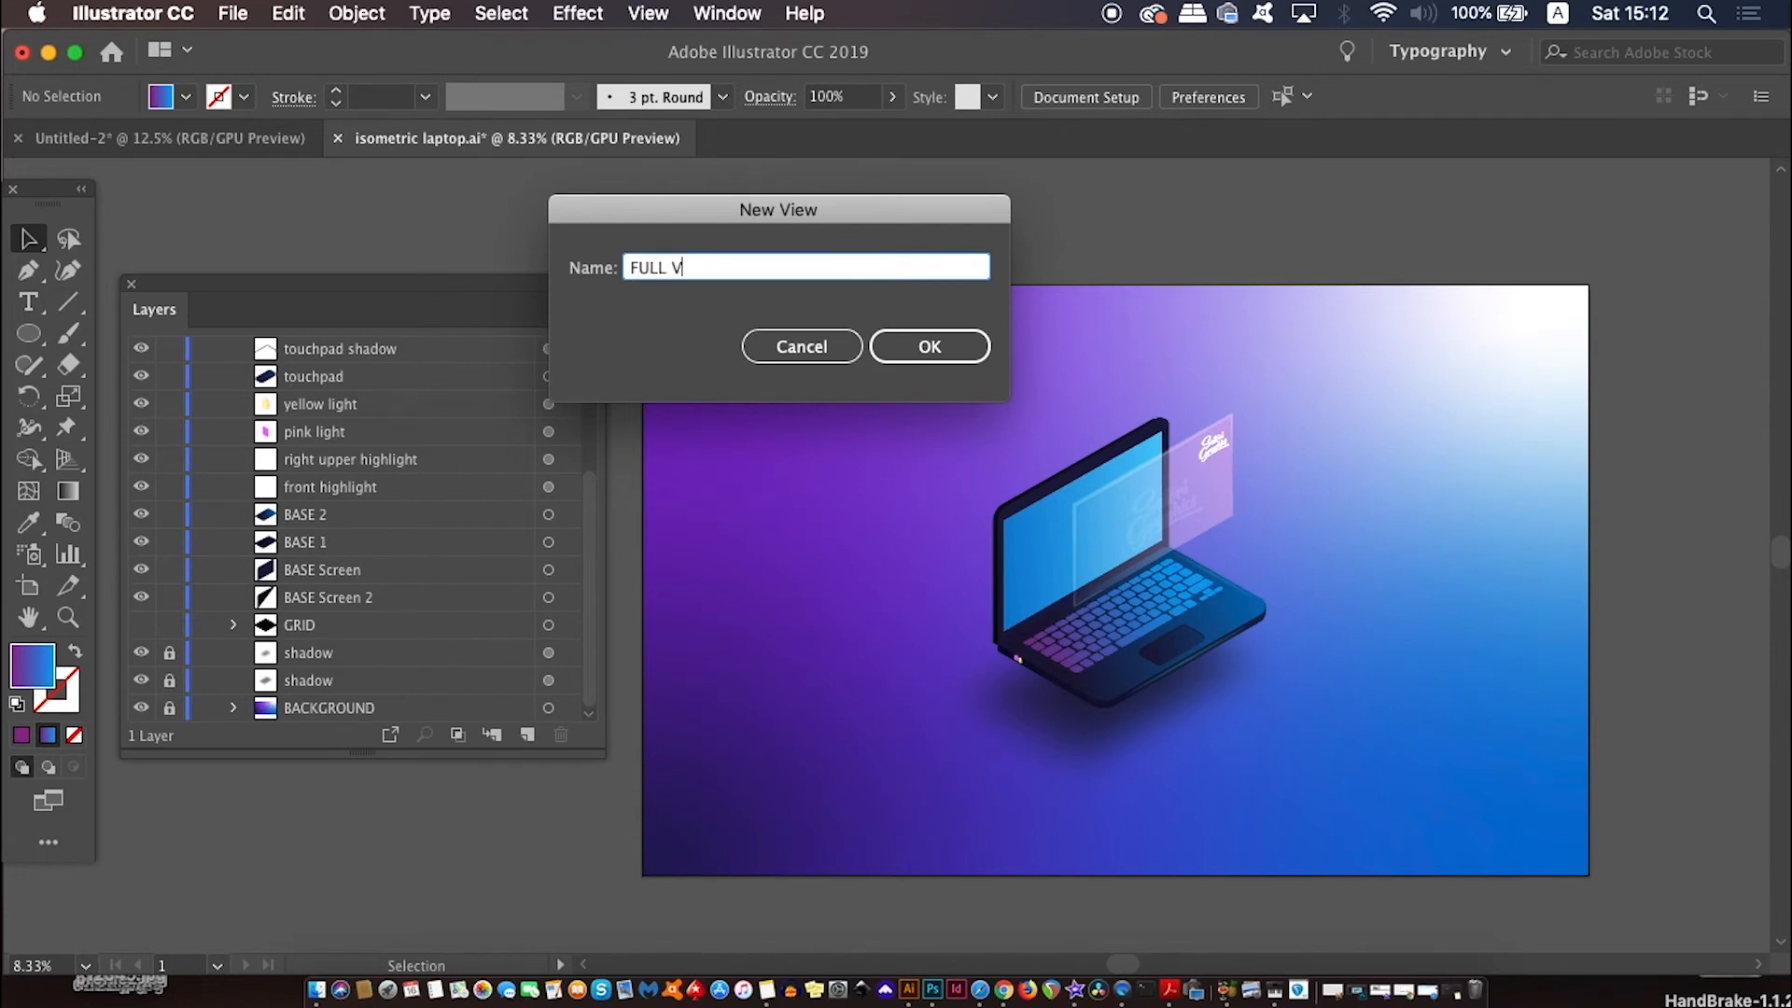
{"action": "key", "text": "Return"}
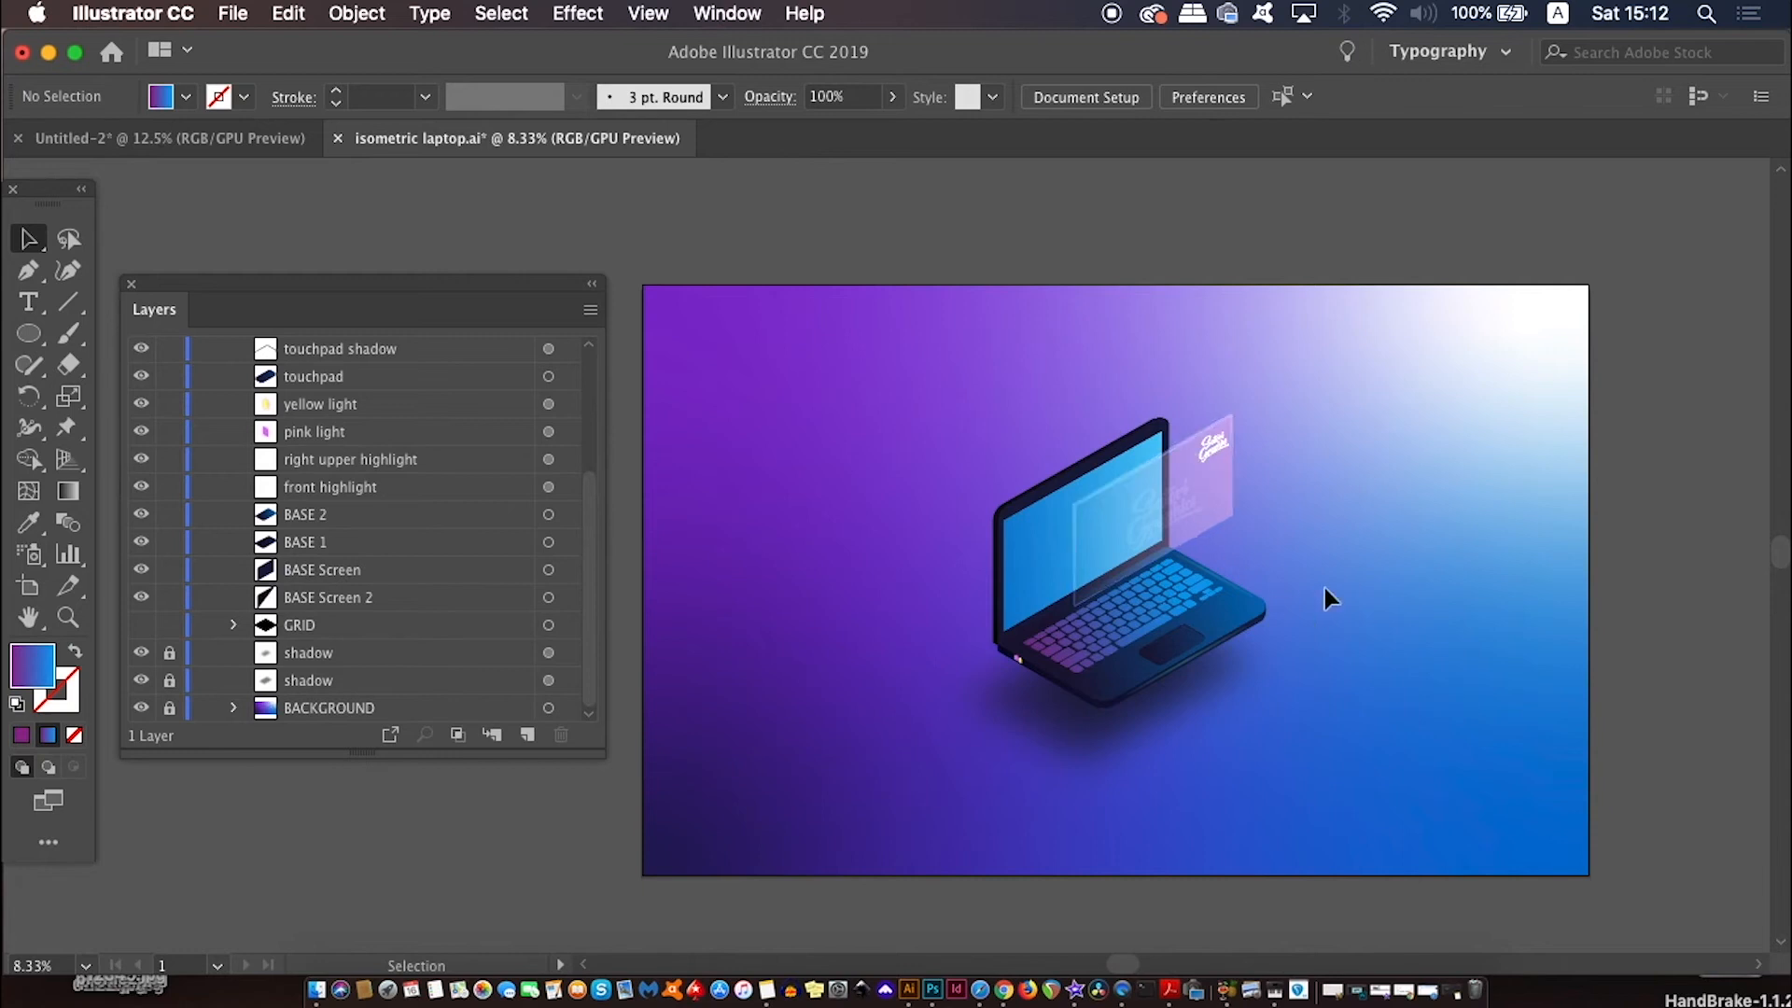
Get close to the floating screen and select the big faint Satori Graphics logo group on it
{"action": "scroll", "coordinate": [1324, 588], "scroll_direction": "up", "scroll_amount": 4}
{"action": "left_click_drag", "start_coordinate": [1335, 587], "coordinate": [664, 529]}
{"action": "left_click_drag", "start_coordinate": [1131, 526], "coordinate": [1132, 744]}
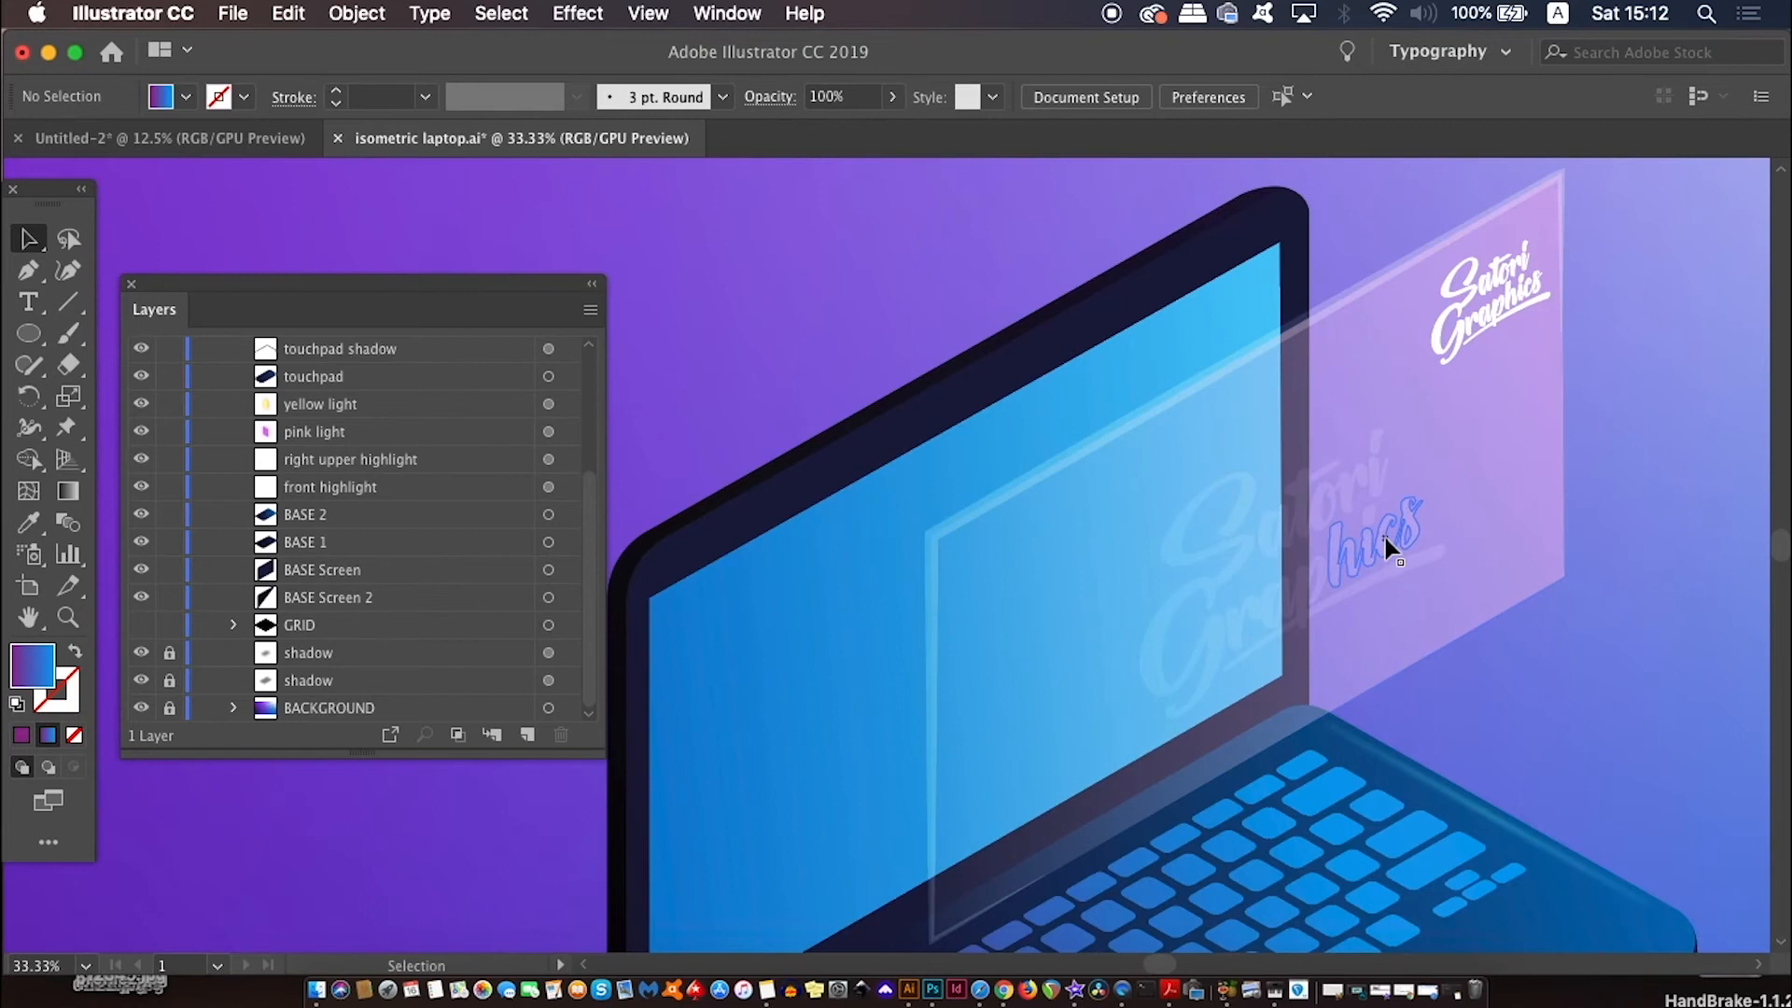
{"action": "left_click", "coordinate": [1387, 539]}
{"action": "left_click", "coordinate": [1342, 596], "text": "super"}
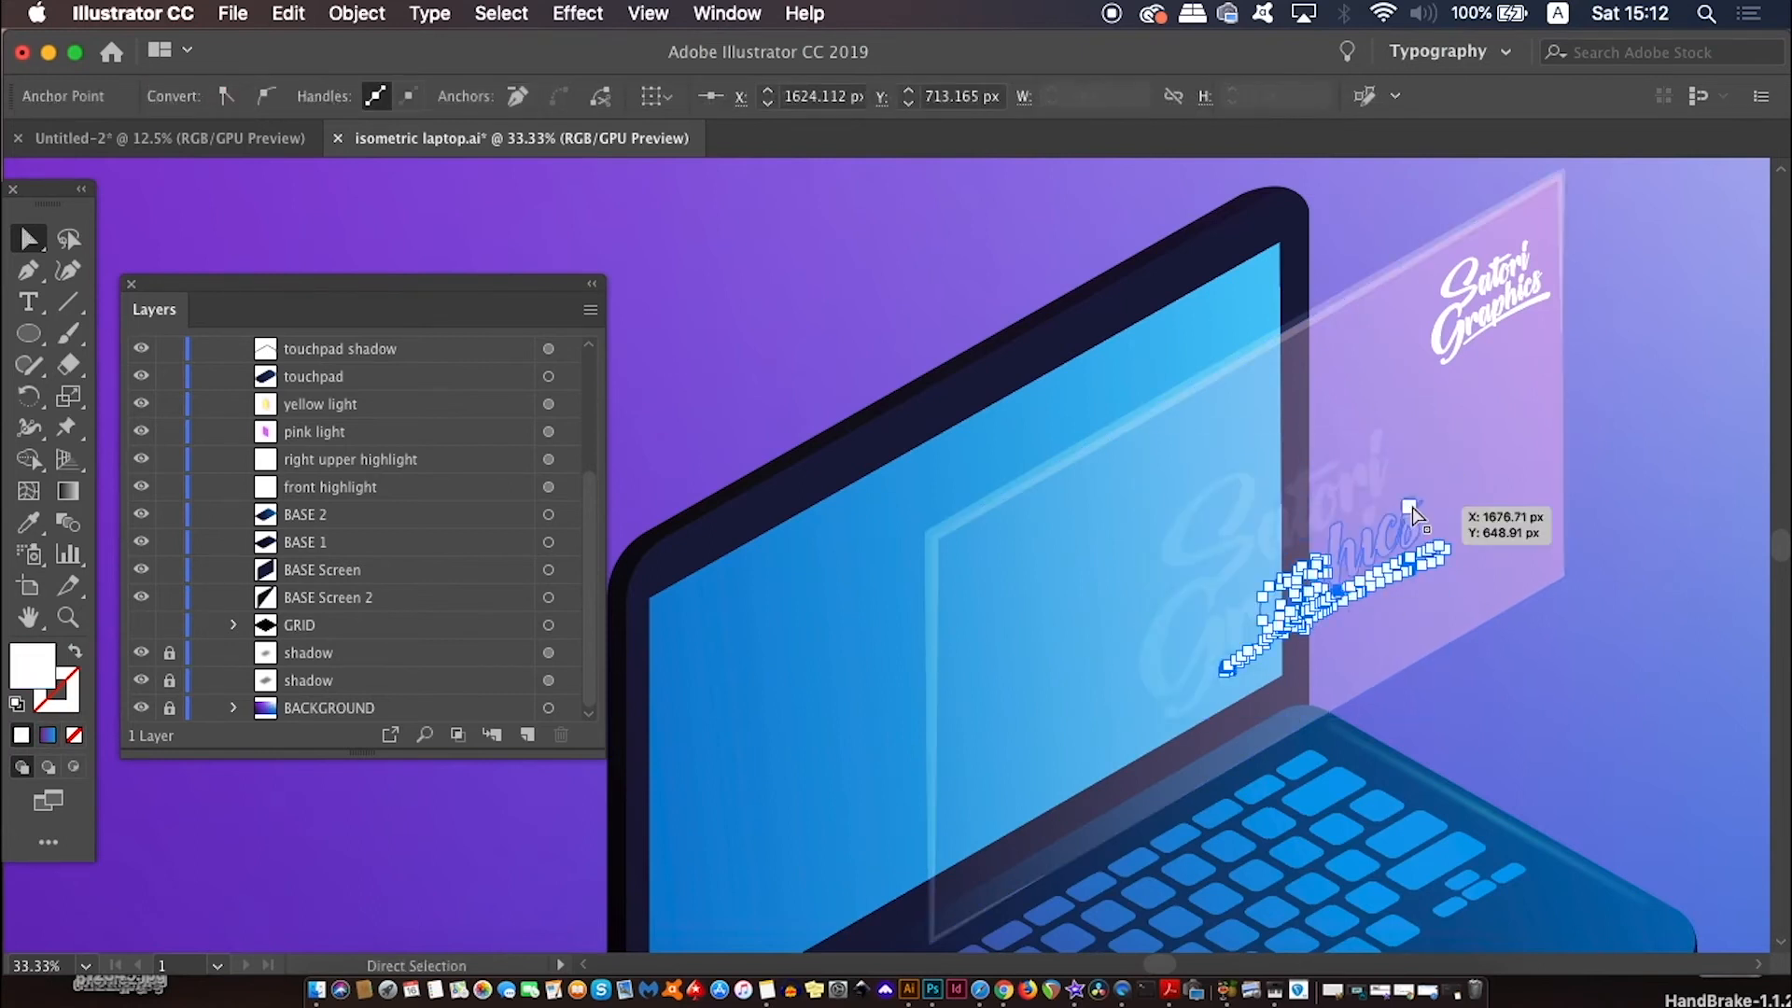
{"action": "left_click", "coordinate": [1553, 485]}
{"action": "left_click_drag", "start_coordinate": [1398, 528], "coordinate": [1353, 539]}
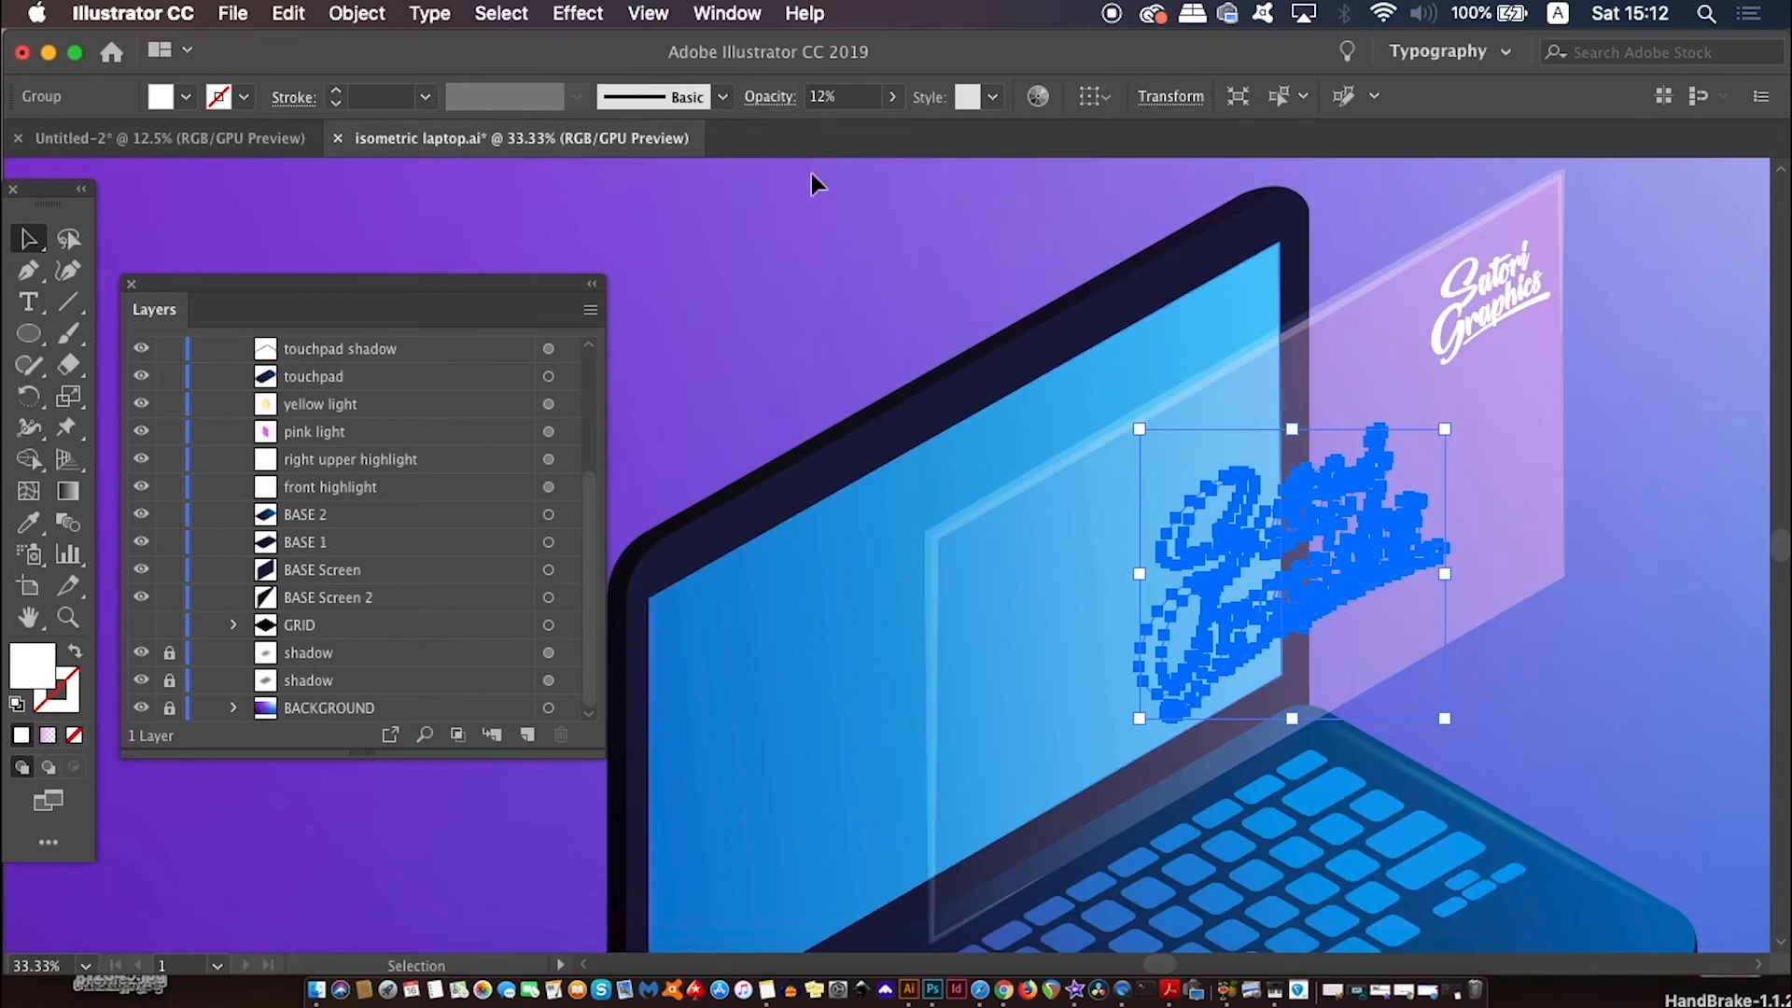
Recall the saved FULL VIEW of the laptop artwork and clear the logo selection
{"action": "left_click", "coordinate": [648, 13]}
{"action": "scroll", "coordinate": [778, 840], "scroll_direction": "down", "scroll_amount": 2}
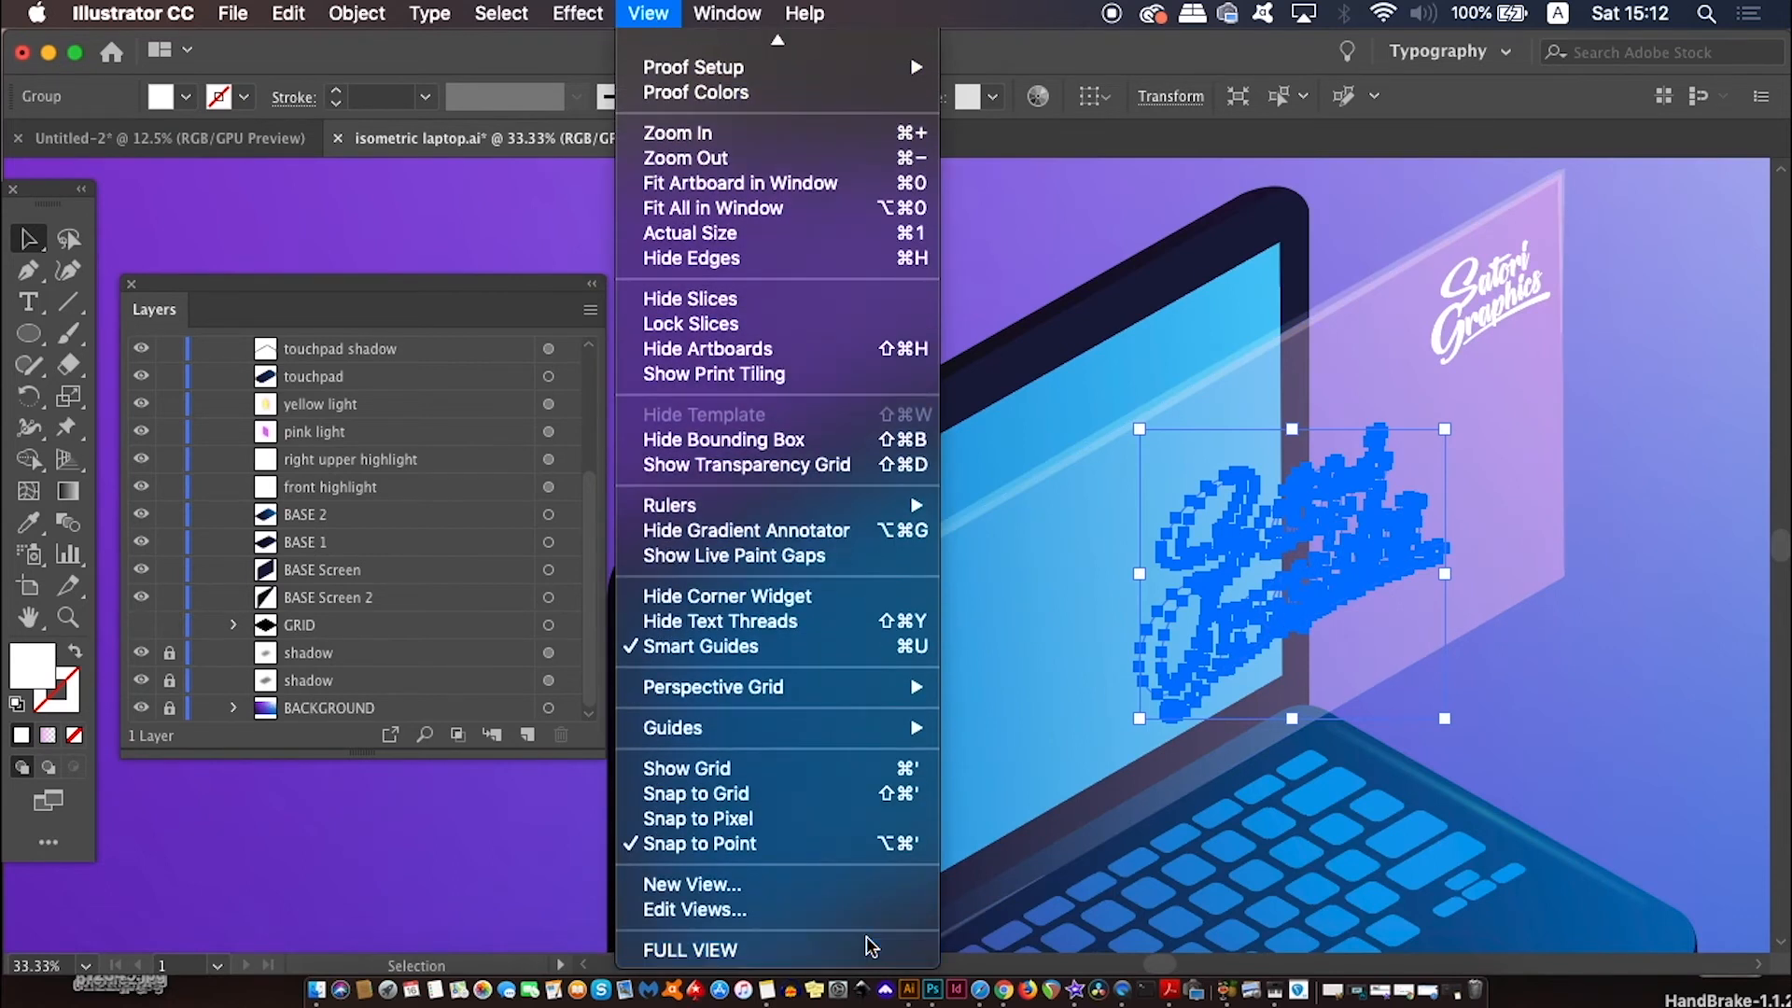
{"action": "left_click", "coordinate": [868, 944]}
{"action": "left_click", "coordinate": [1380, 528]}
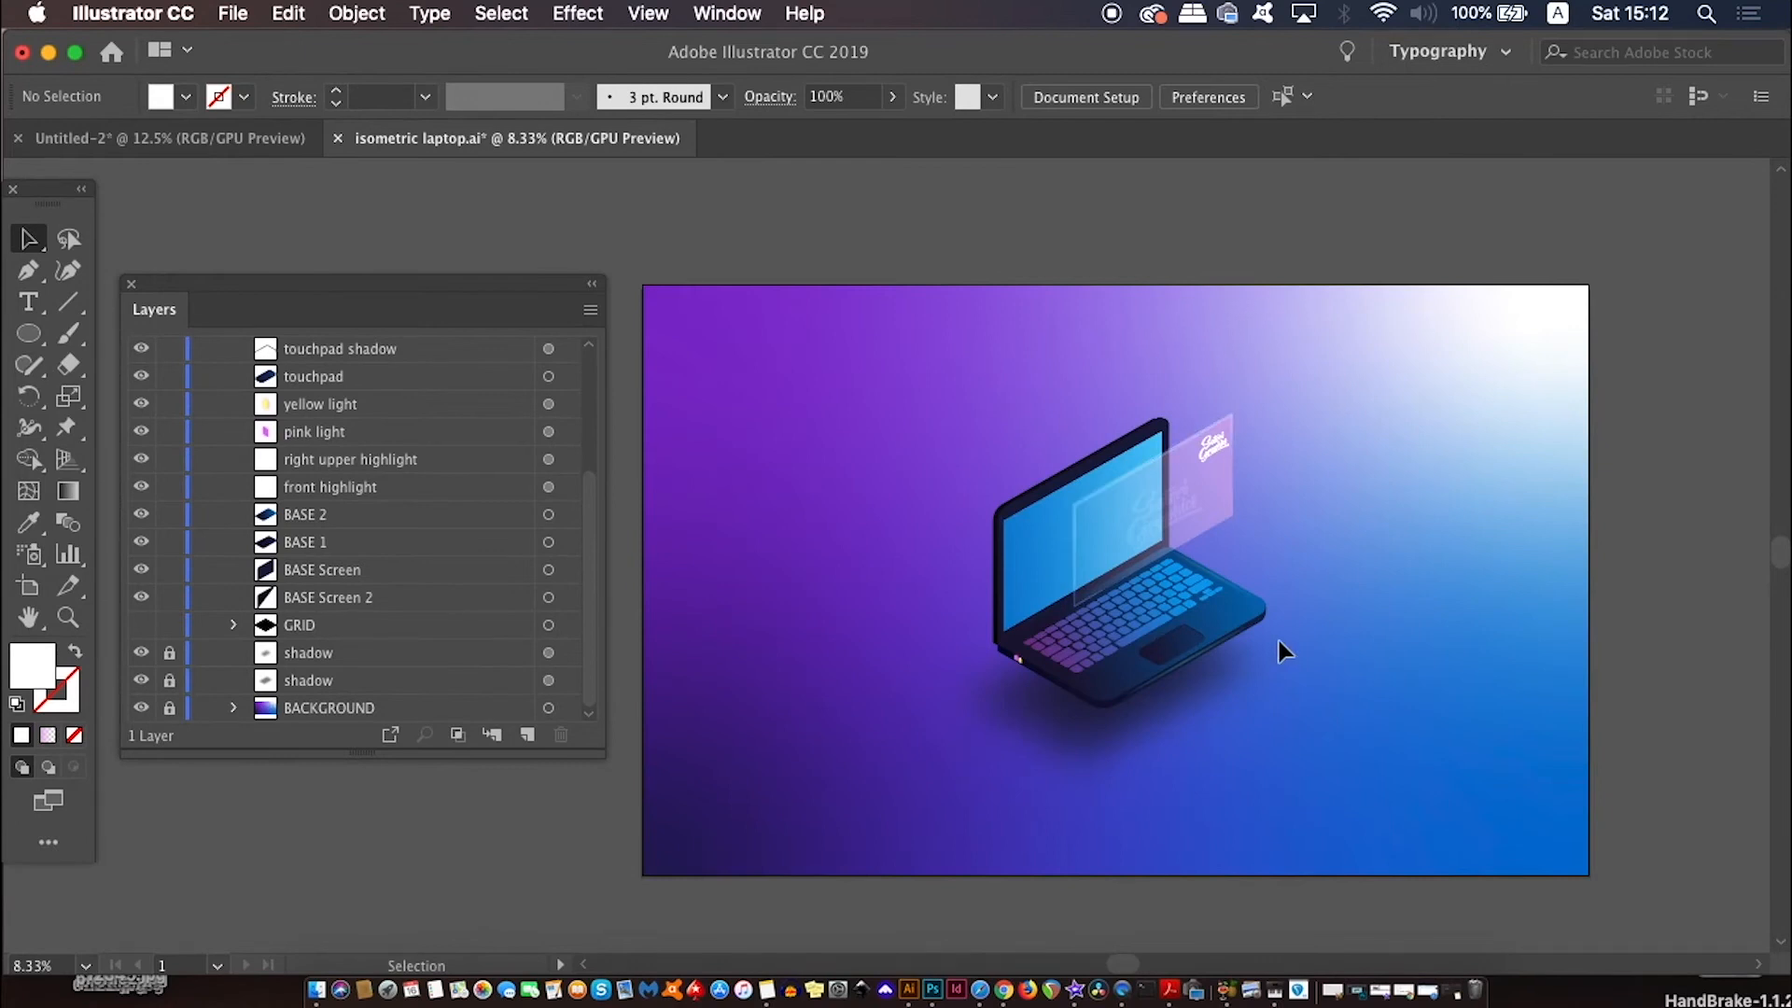
Examine the small white Satori Graphics logo on the floating screen up close and recall the saved FULL VIEW
{"action": "key", "text": "super+equal"}
{"action": "key", "text": "super+equal"}
{"action": "key", "text": "super+equal"}
{"action": "key", "text": "super+equal"}
{"action": "left_click_drag", "start_coordinate": [1319, 551], "coordinate": [885, 434]}
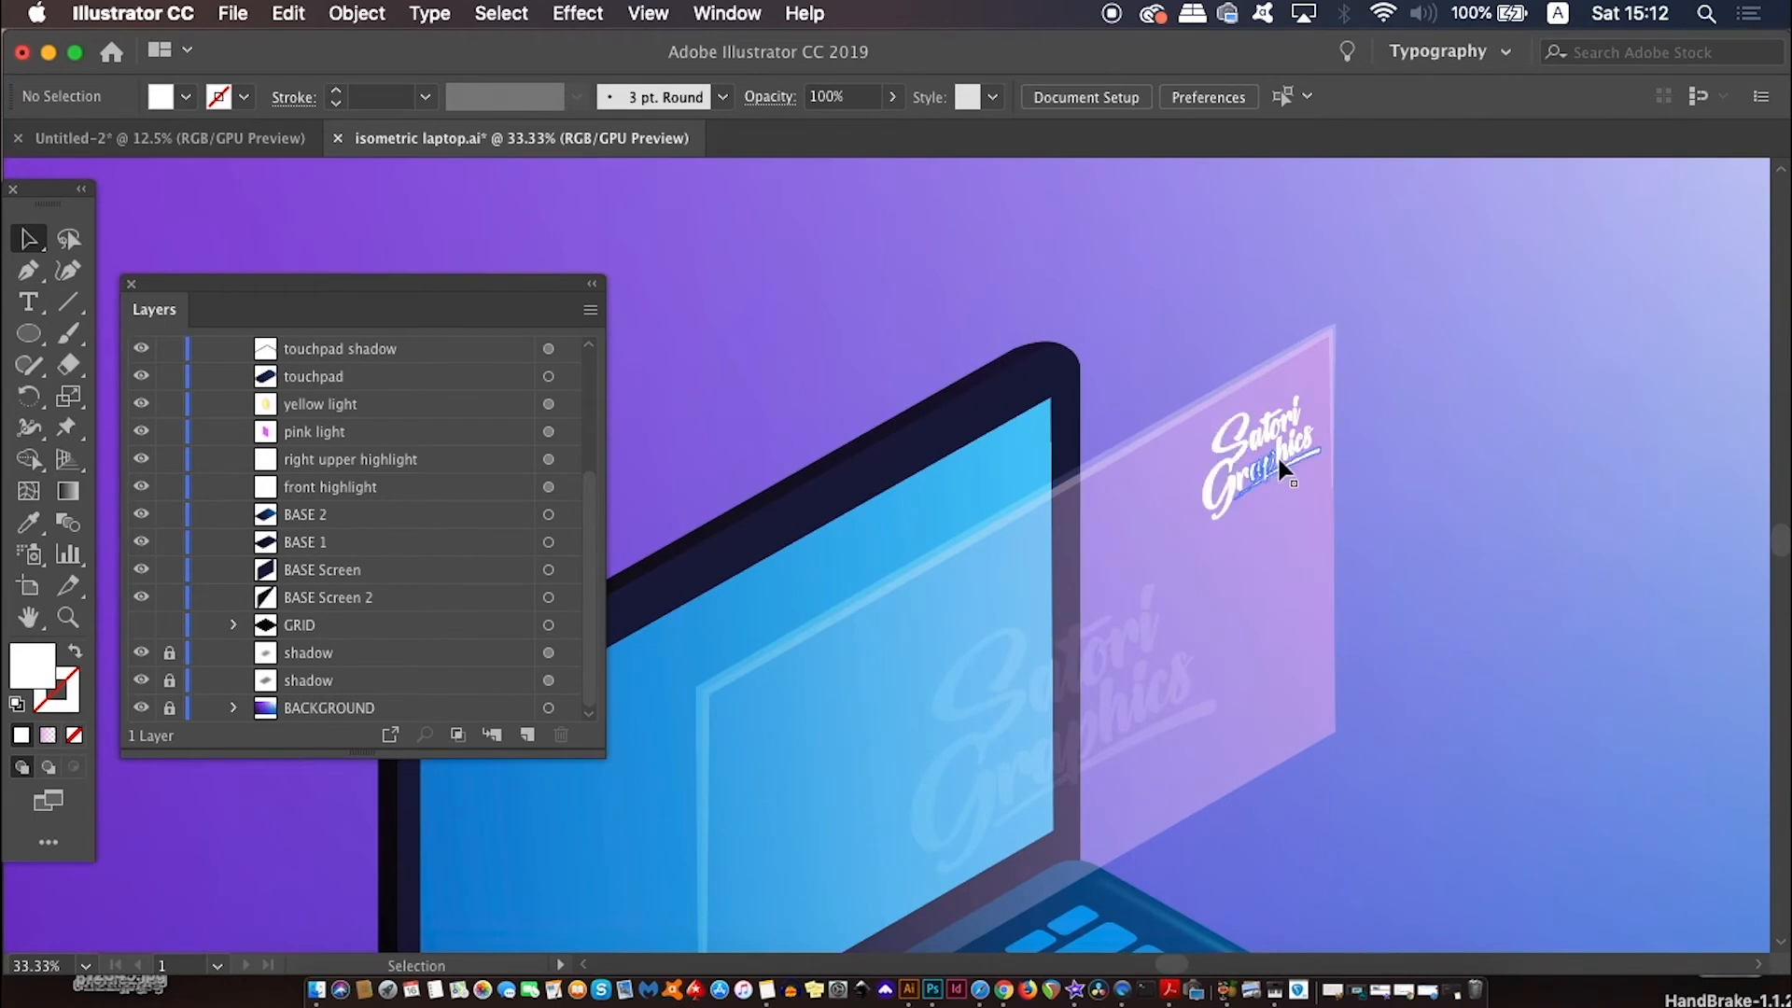
{"action": "key", "text": "super+equal"}
{"action": "left_click_drag", "start_coordinate": [1419, 418], "coordinate": [939, 534]}
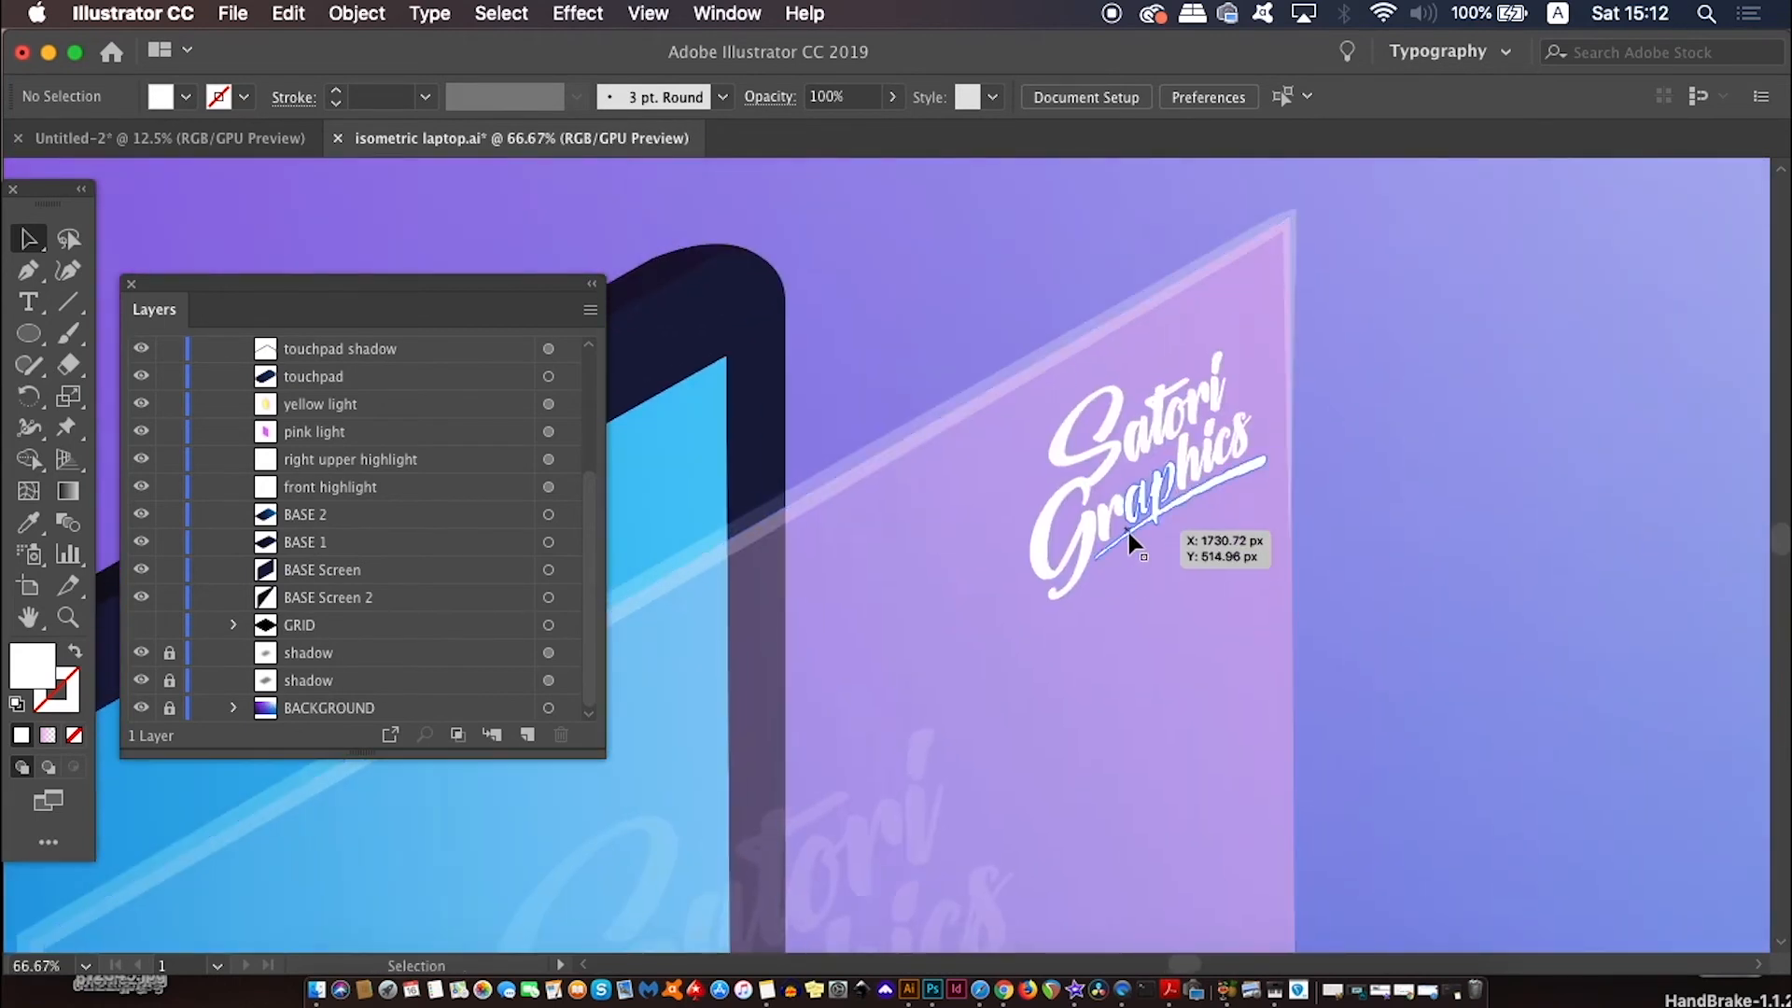
{"action": "left_click", "coordinate": [631, 11]}
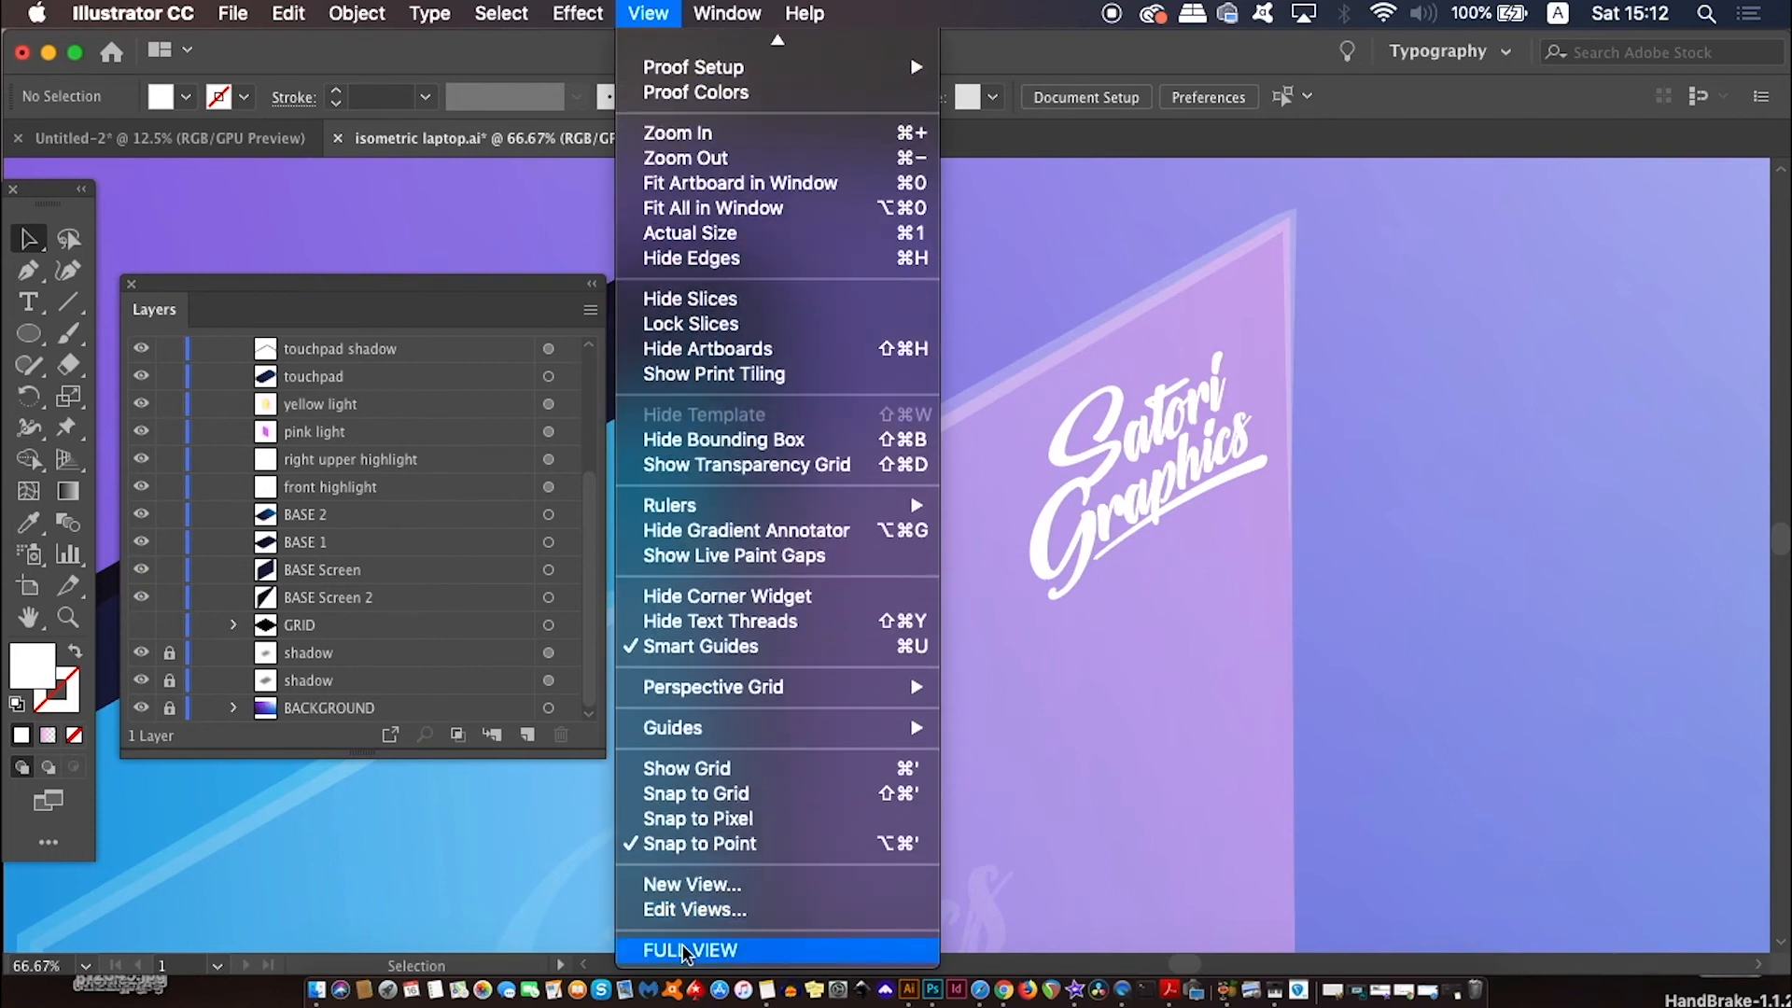
{"action": "left_click", "coordinate": [700, 944]}
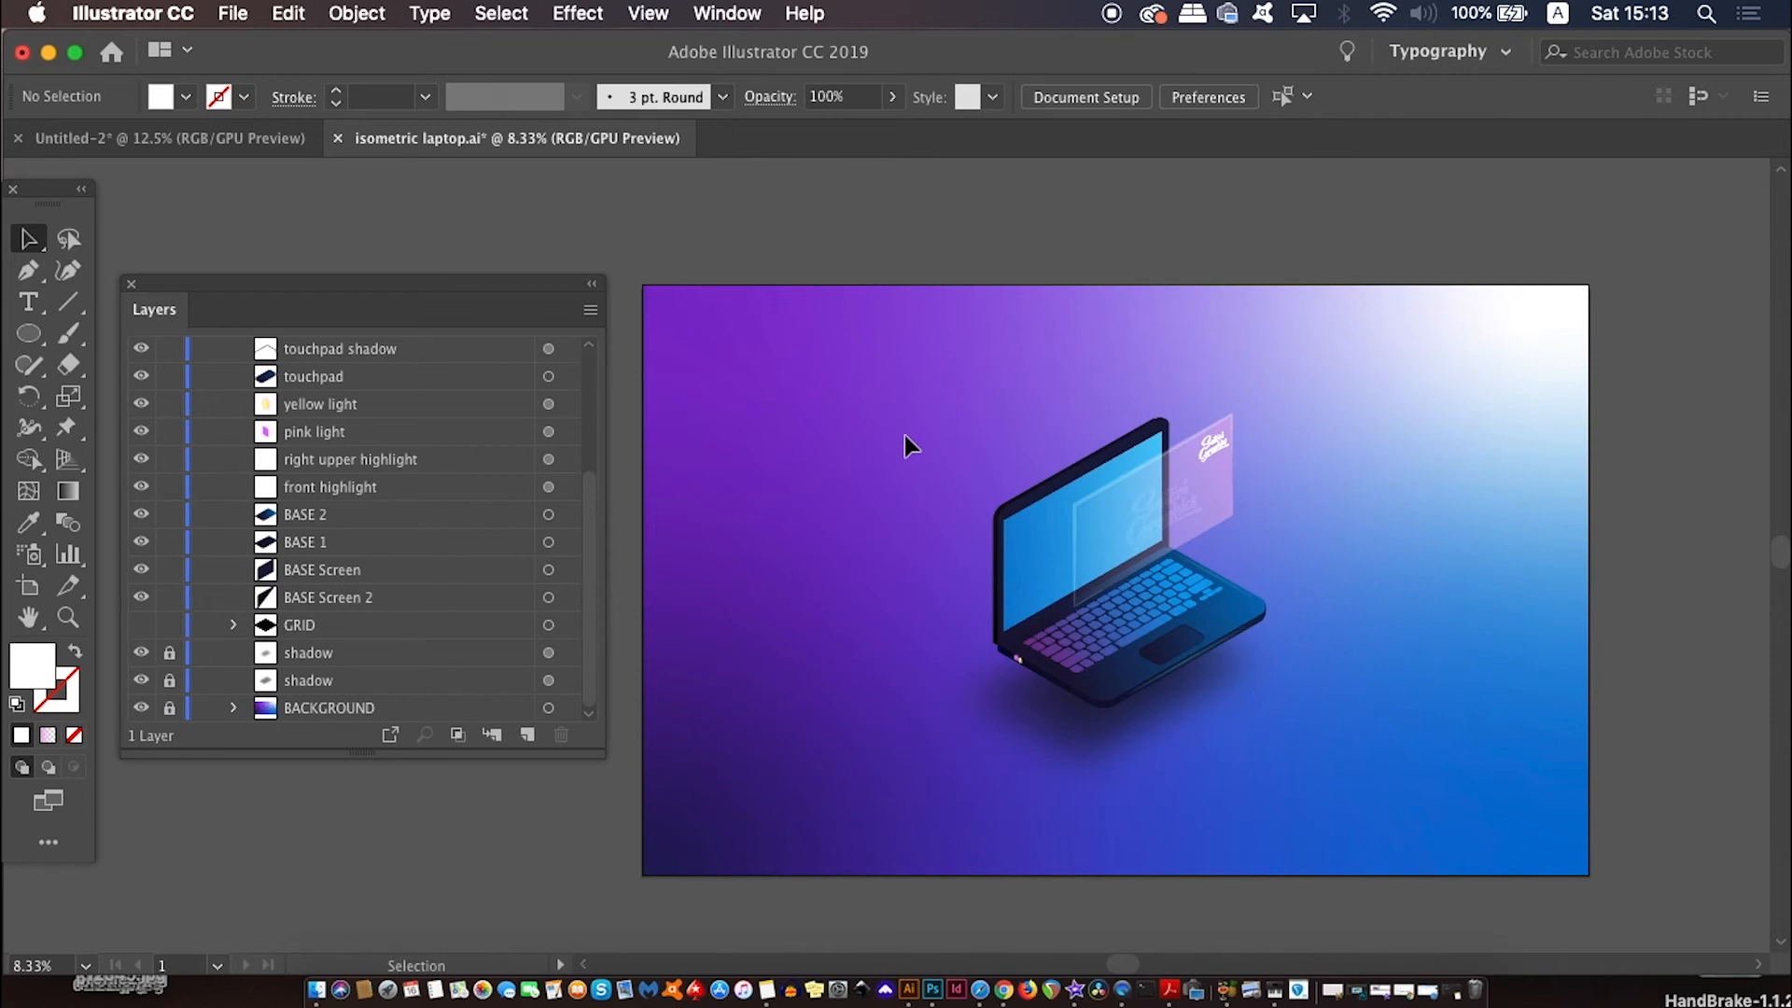
Enlarge and reduce the view of the laptop artwork in increments, ending at 8.33%
{"action": "key", "text": "super+equal"}
{"action": "key", "text": "super+equal"}
{"action": "key", "text": "super+equal"}
{"action": "key", "text": "super+minus"}
{"action": "key", "text": "super+minus"}
{"action": "key", "text": "super+minus"}
{"action": "key", "text": "super+minus"}
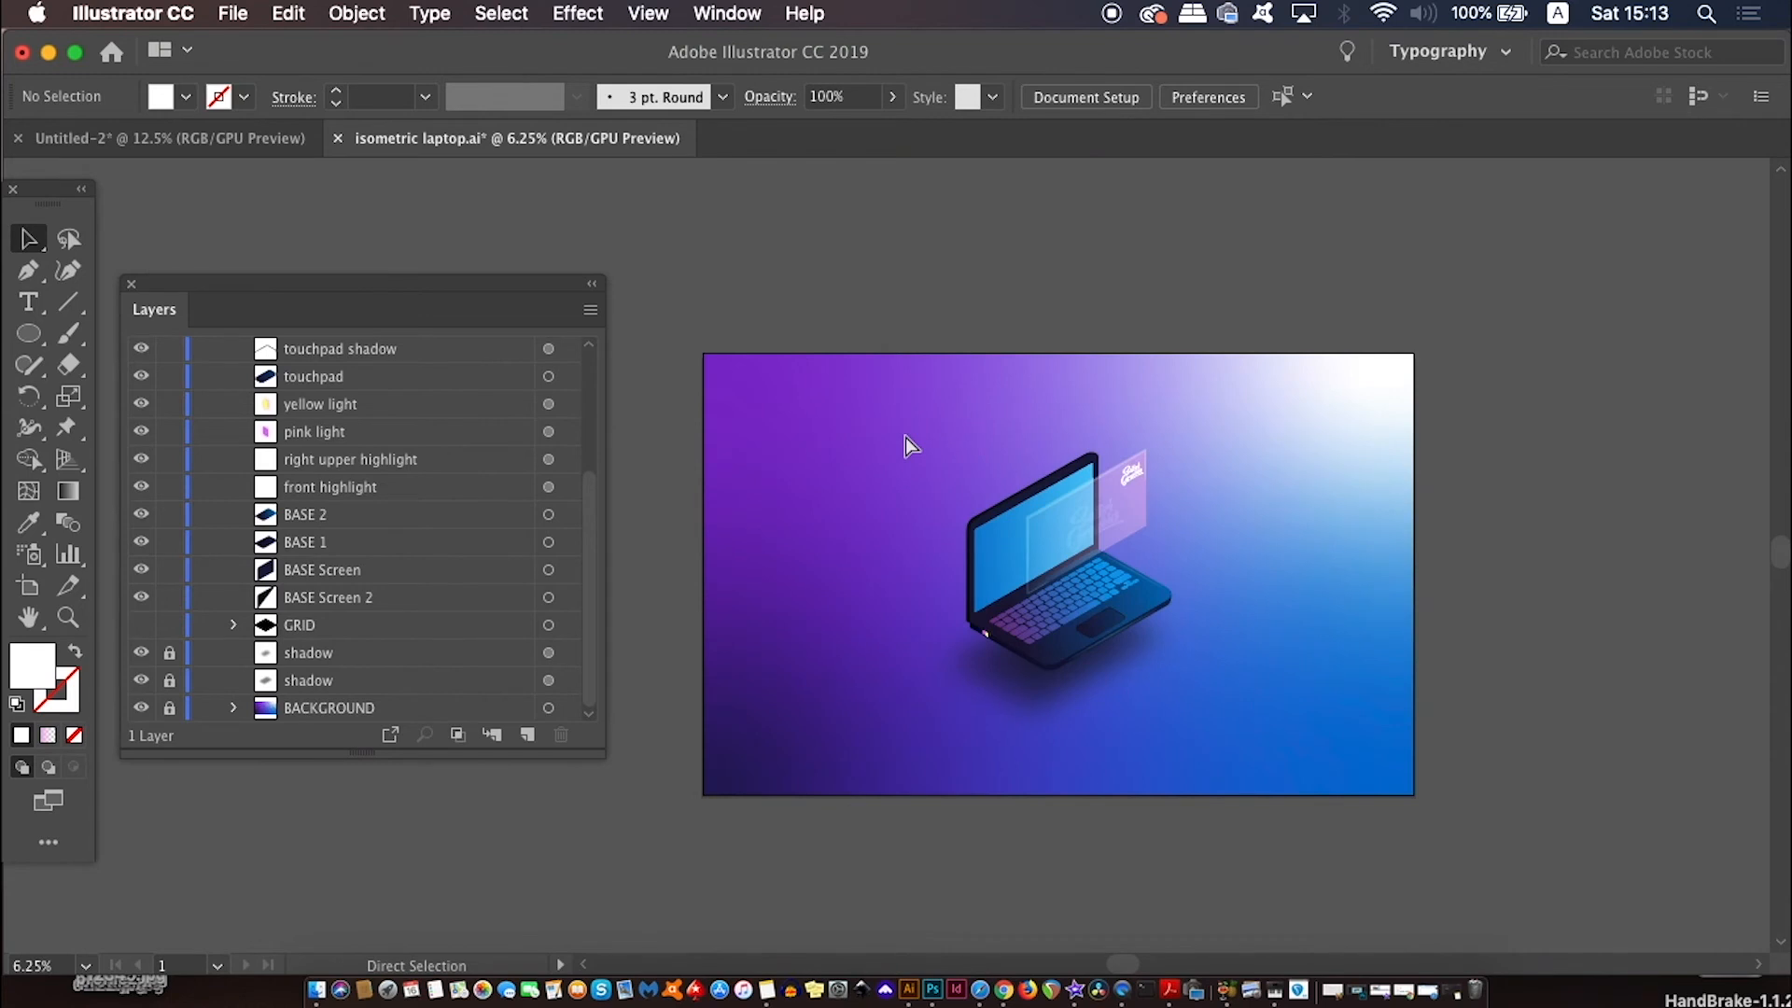
{"action": "key", "text": "super+equal"}
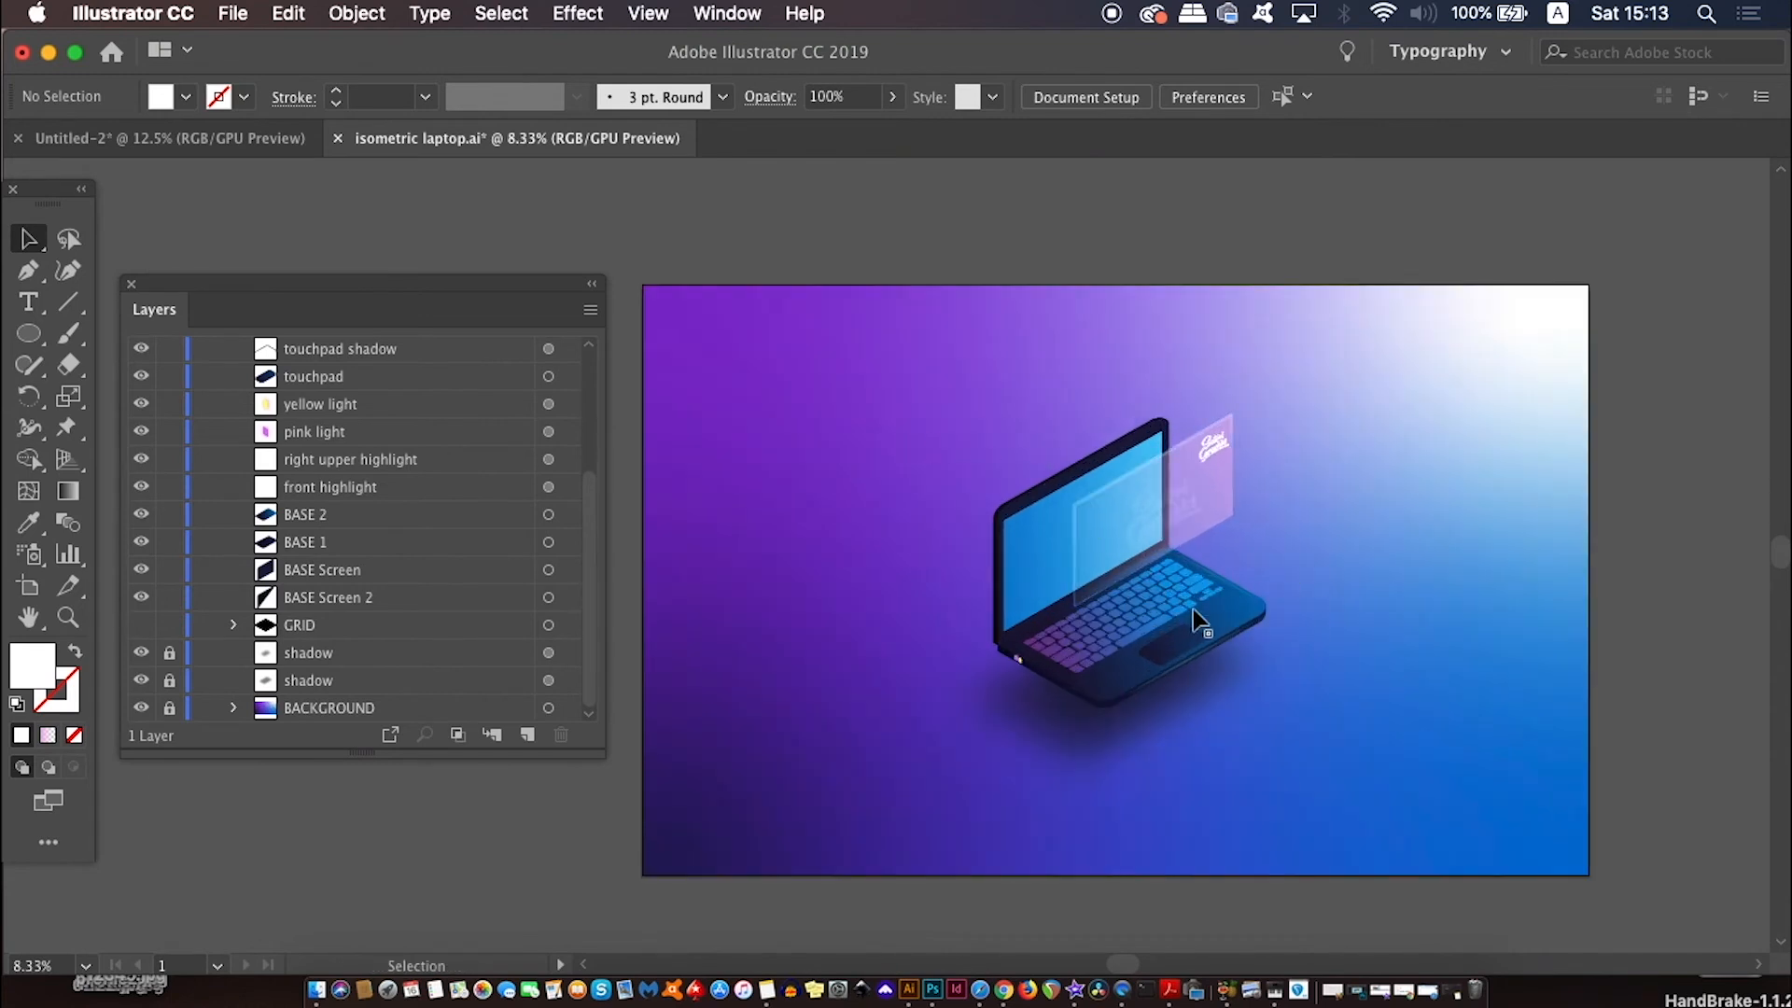
Inspect the laptop's floating screen and logos up close and return to the laptop at 12.5% magnification
{"action": "mouse_move", "coordinate": [1325, 628]}
{"action": "left_mouse_down"}
{"action": "mouse_move", "coordinate": [1055, 633]}
{"action": "mouse_move", "coordinate": [983, 704]}
{"action": "mouse_move", "coordinate": [1424, 510]}
{"action": "mouse_move", "coordinate": [1052, 680]}
{"action": "mouse_move", "coordinate": [1272, 740]}
{"action": "mouse_move", "coordinate": [1343, 627]}
{"action": "left_mouse_up"}
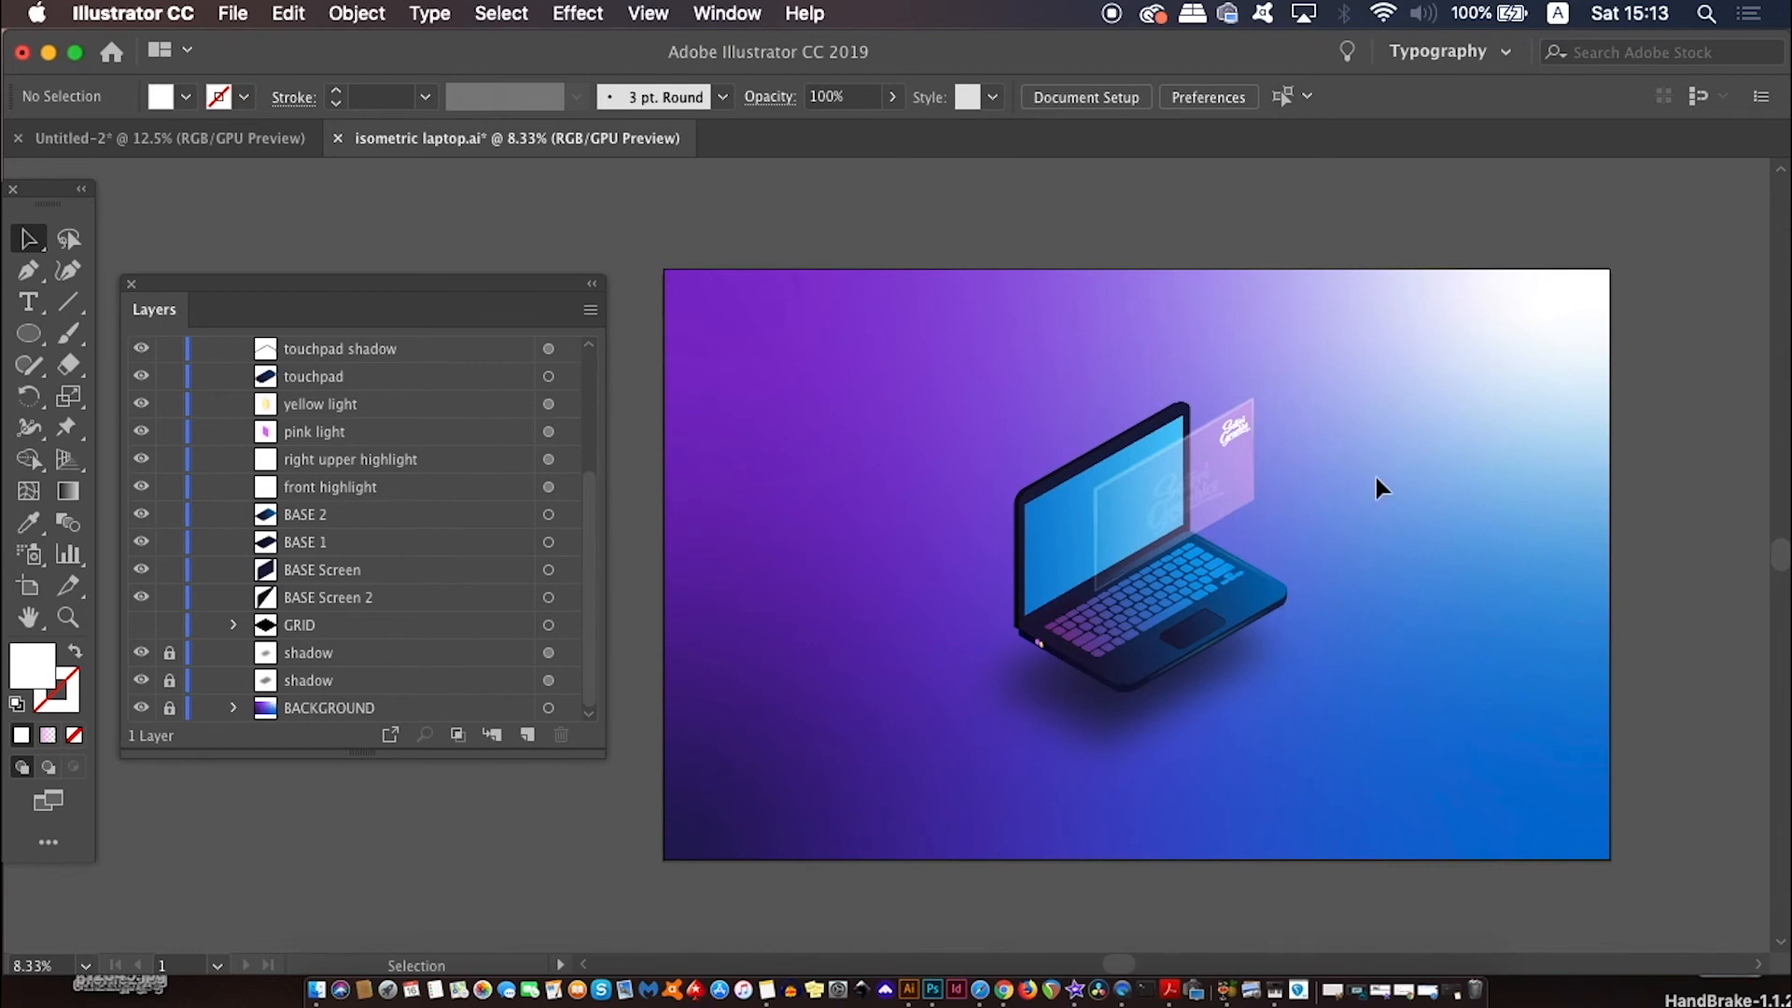
{"action": "left_click_drag", "start_coordinate": [1376, 479], "coordinate": [1221, 705]}
{"action": "scroll", "coordinate": [1222, 702], "scroll_direction": "up", "scroll_amount": 5}
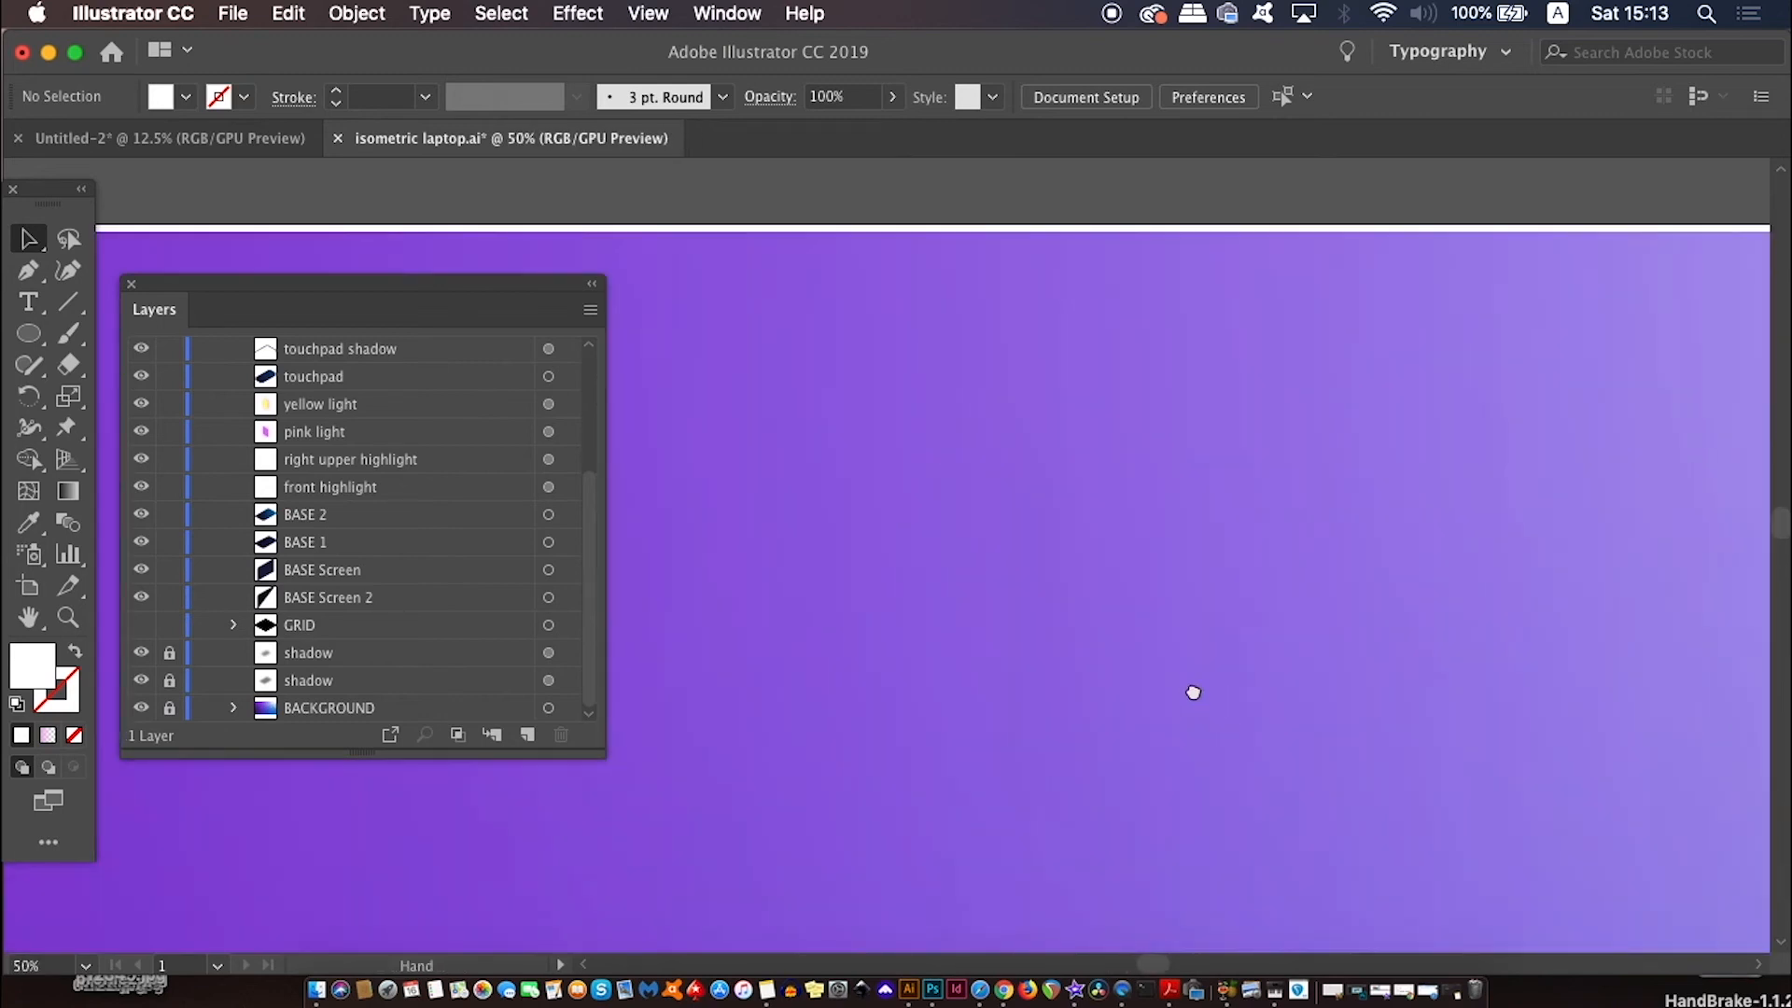
{"action": "scroll", "coordinate": [1192, 692], "scroll_direction": "down", "scroll_amount": 3}
{"action": "left_click_drag", "start_coordinate": [1360, 688], "coordinate": [916, 438]}
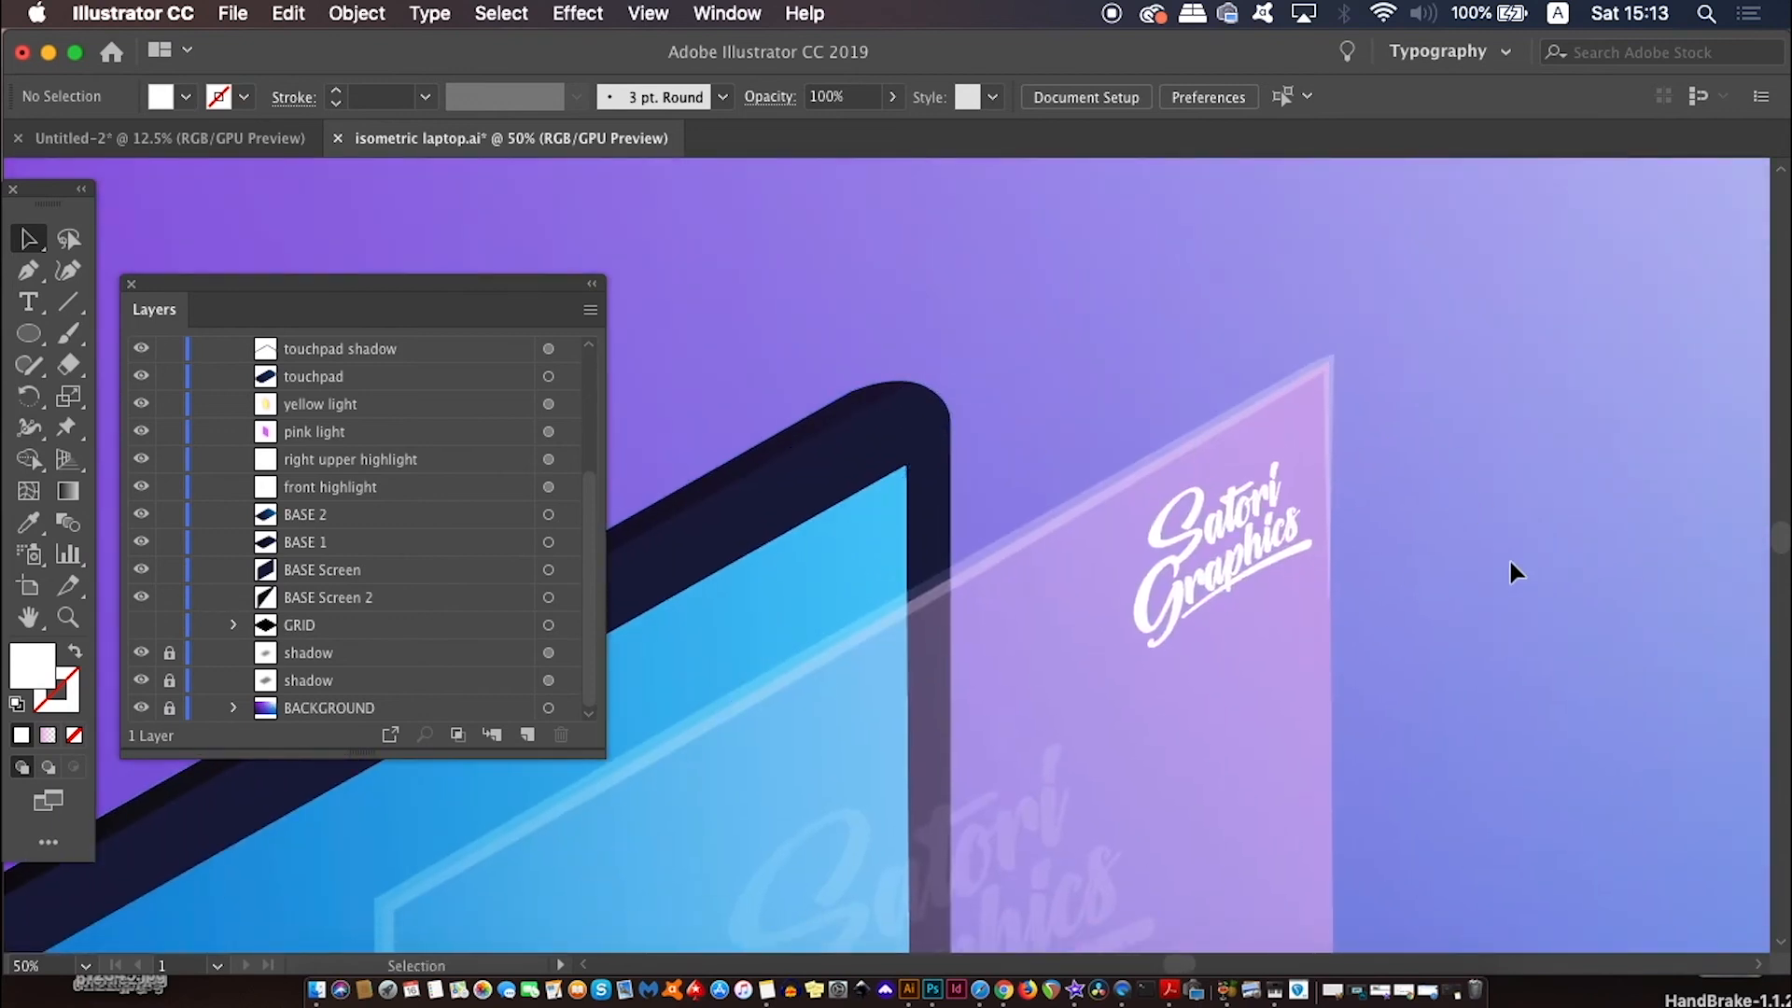
{"action": "scroll", "coordinate": [1508, 558], "scroll_direction": "down", "scroll_amount": 4}
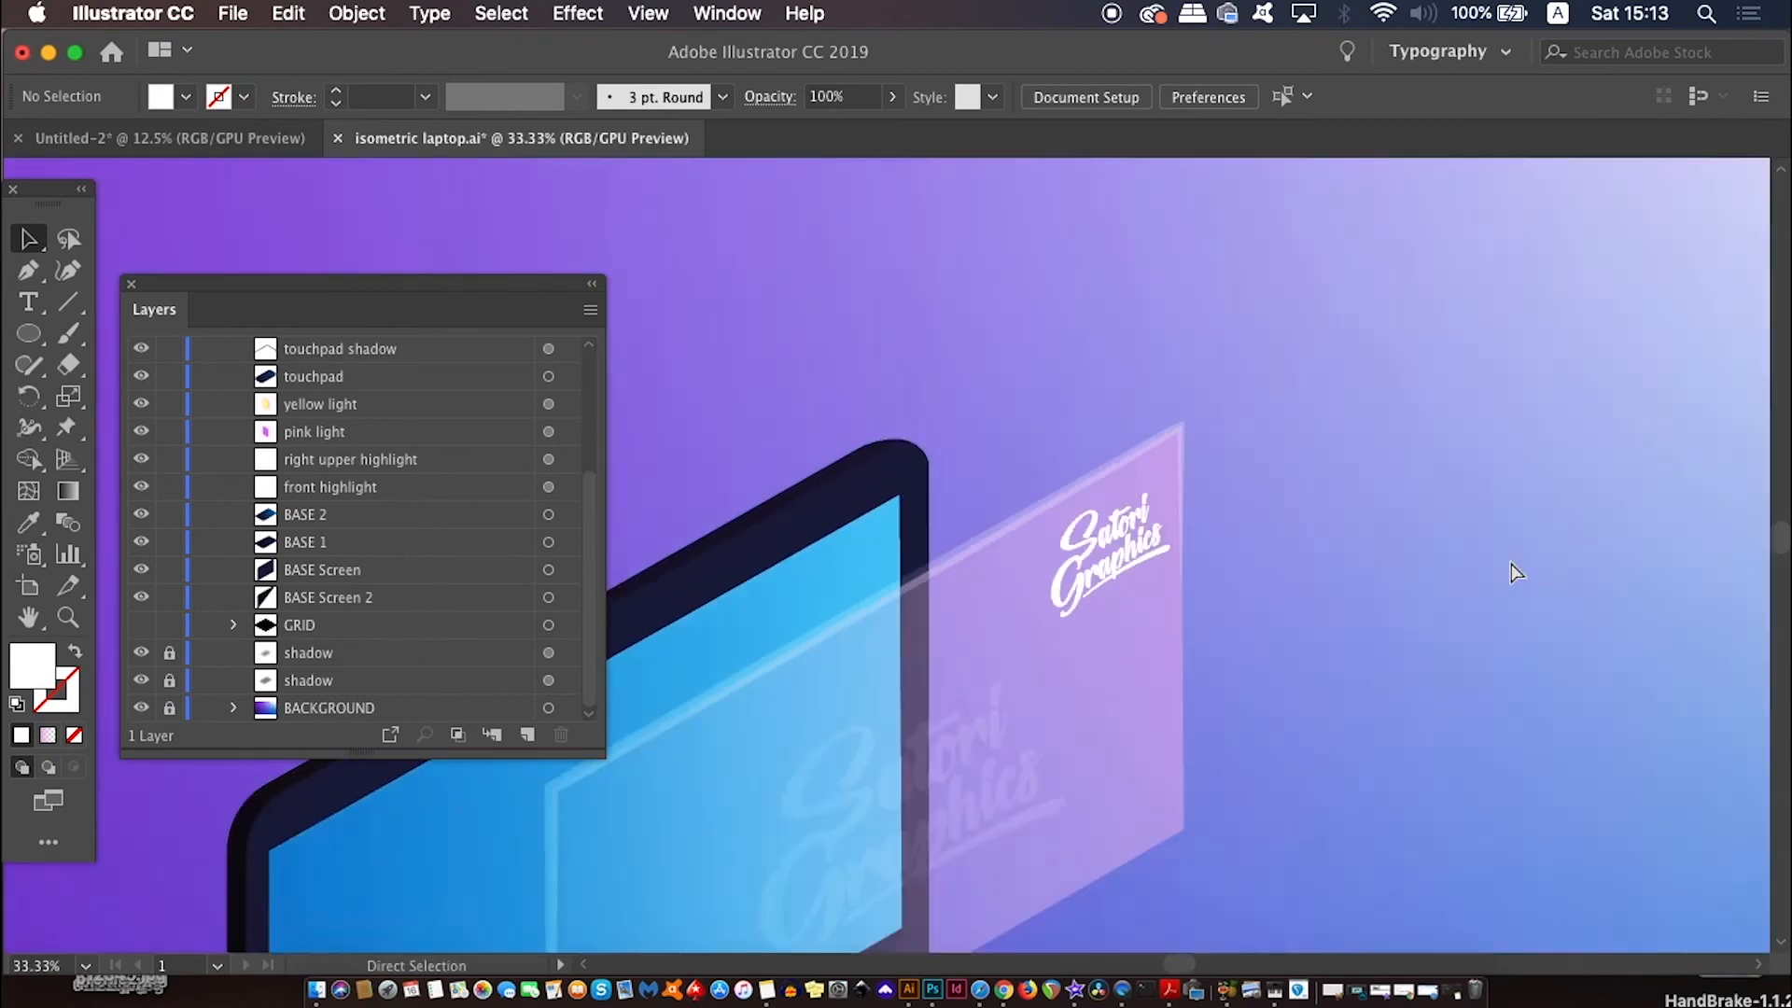
{"action": "left_click_drag", "start_coordinate": [1508, 560], "coordinate": [1574, 366]}
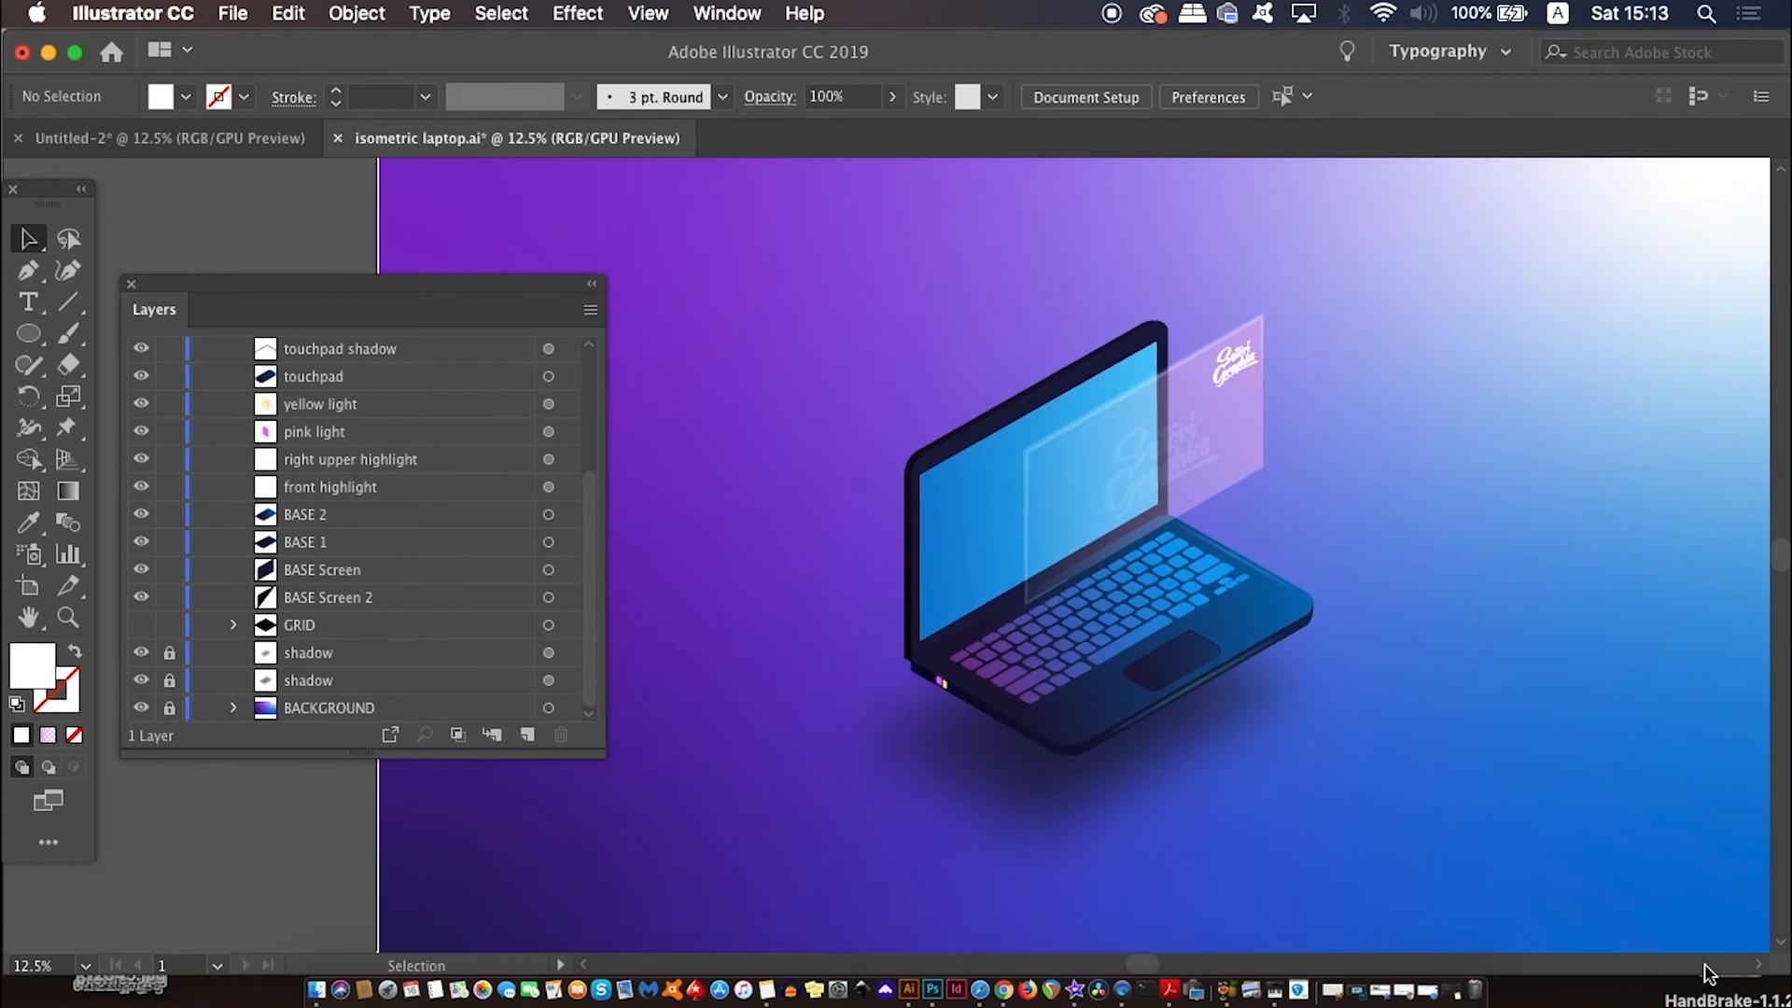
{"action": "scroll", "coordinate": [1757, 971], "scroll_direction": "right", "scroll_amount": 6}
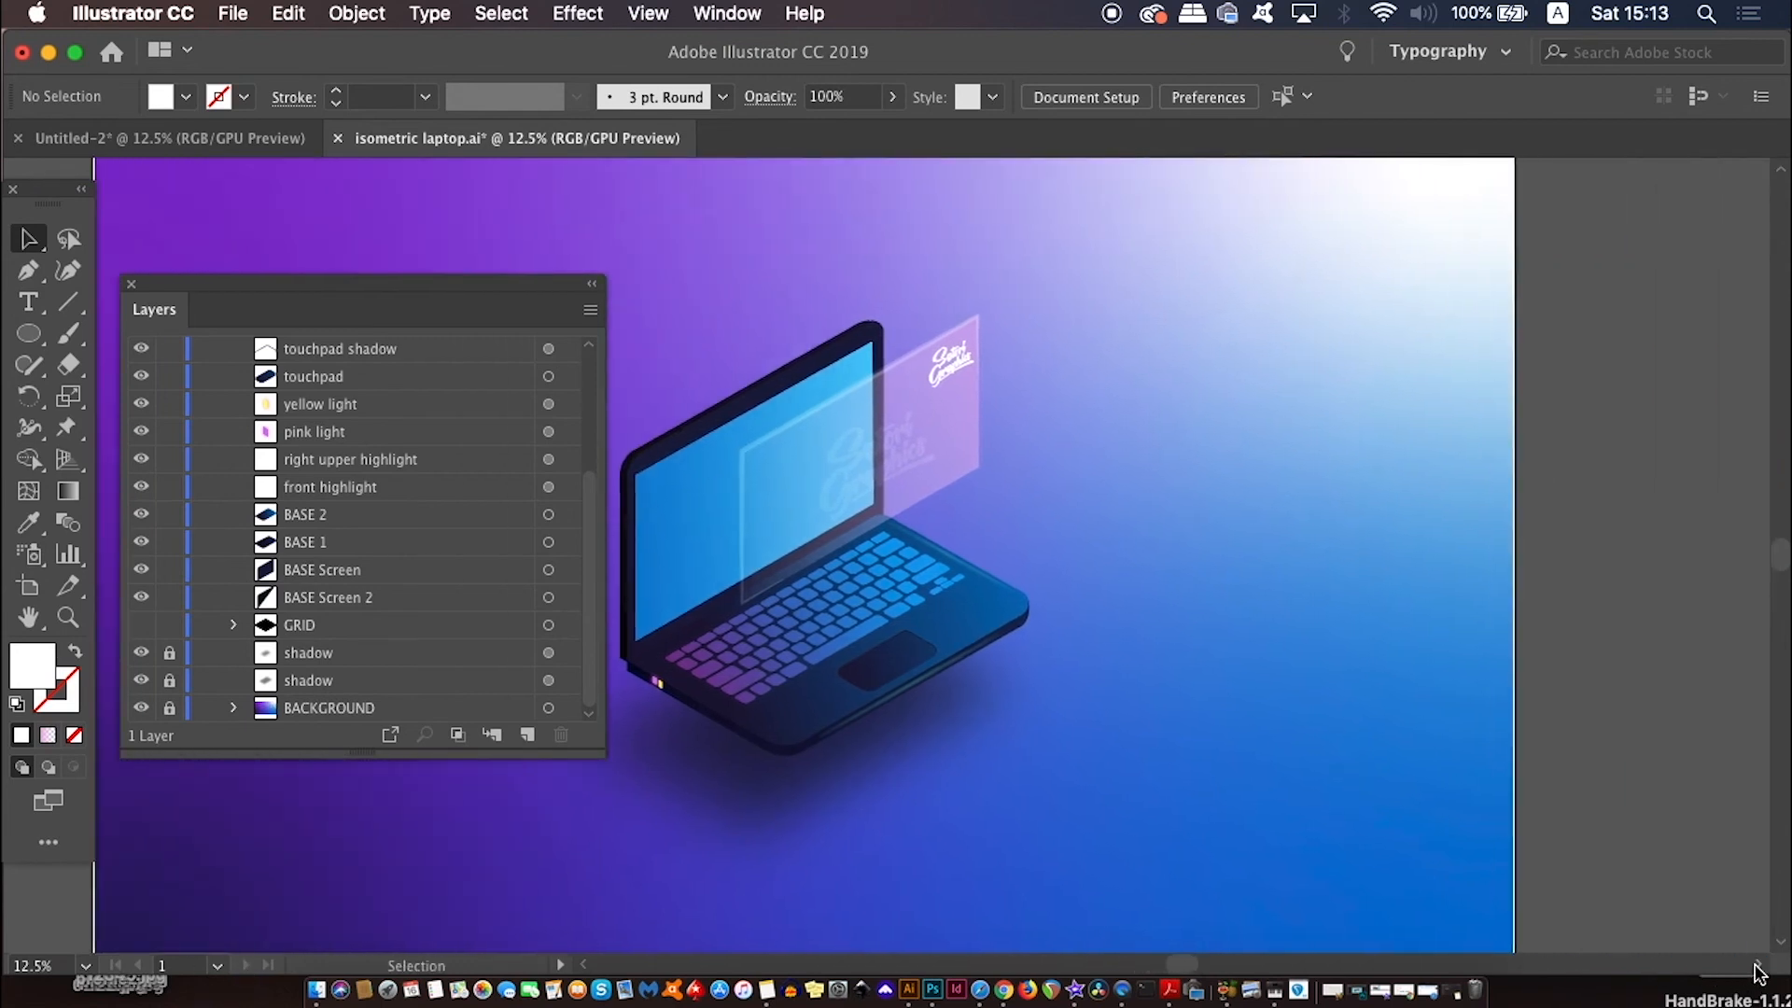
{"action": "left_click_drag", "start_coordinate": [1206, 714], "coordinate": [1260, 548]}
{"action": "scroll", "coordinate": [1387, 631], "scroll_direction": "right", "scroll_amount": 5}
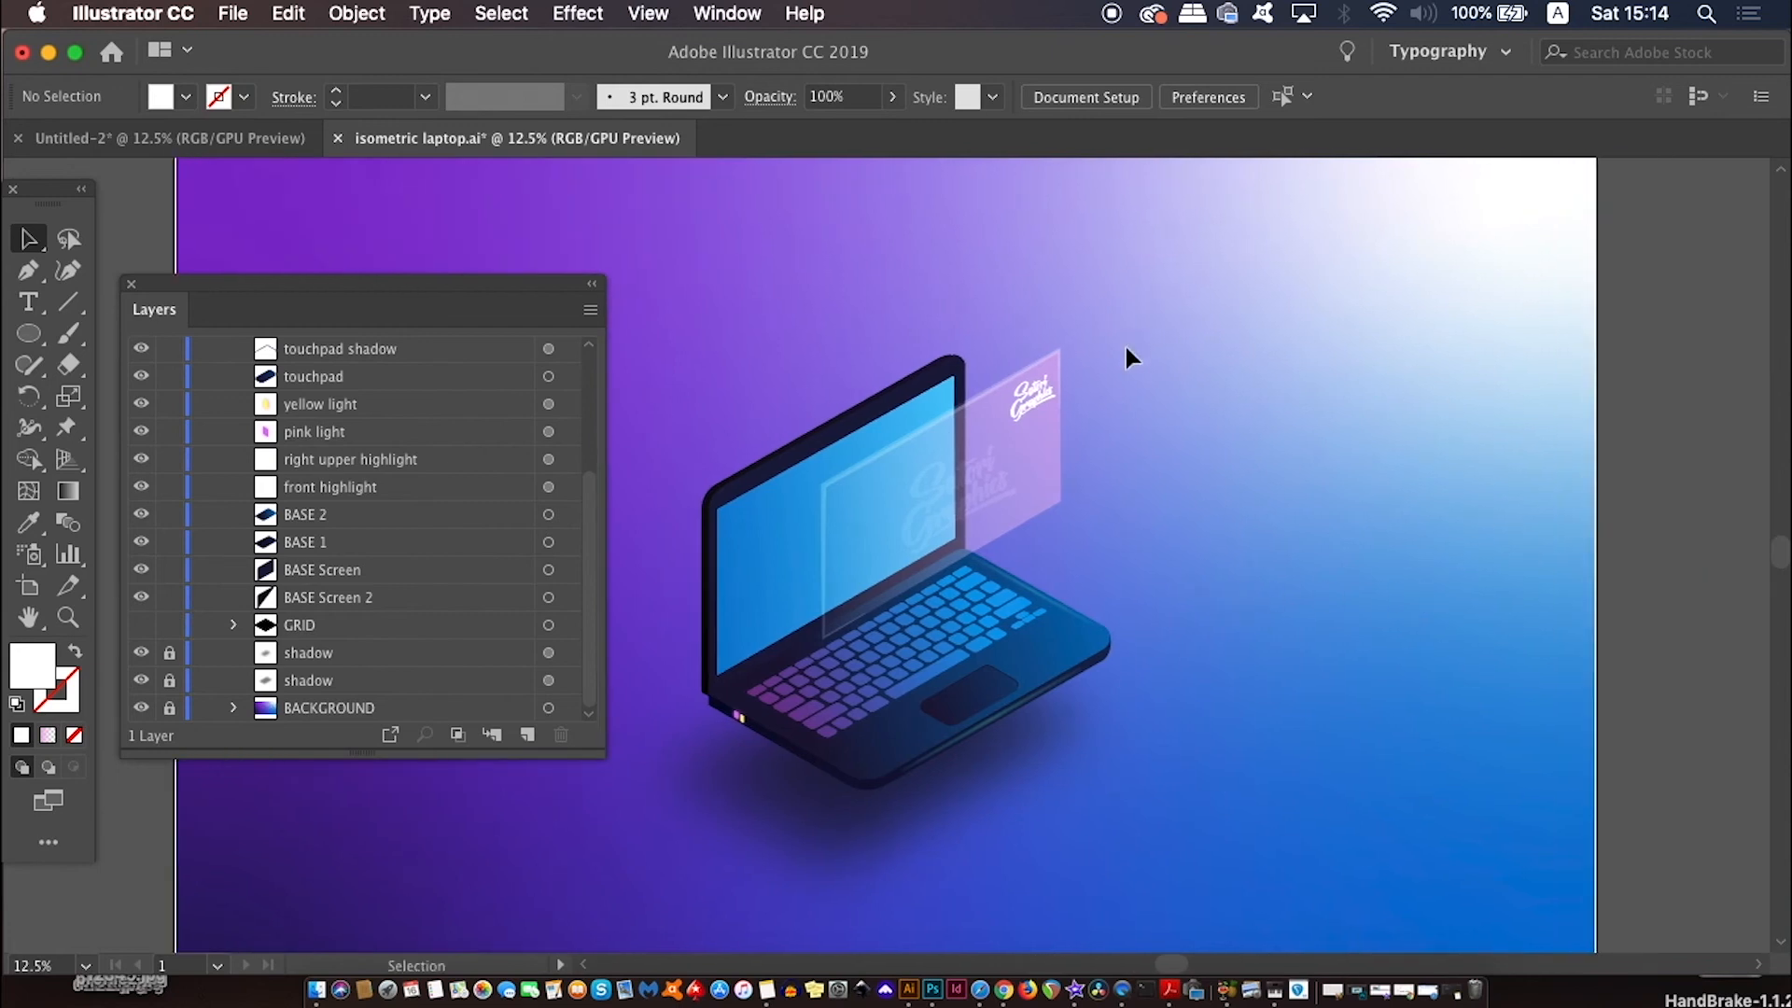
Copy the small white logo group, paste a regular duplicate and delete it again
{"action": "left_click", "coordinate": [1032, 399]}
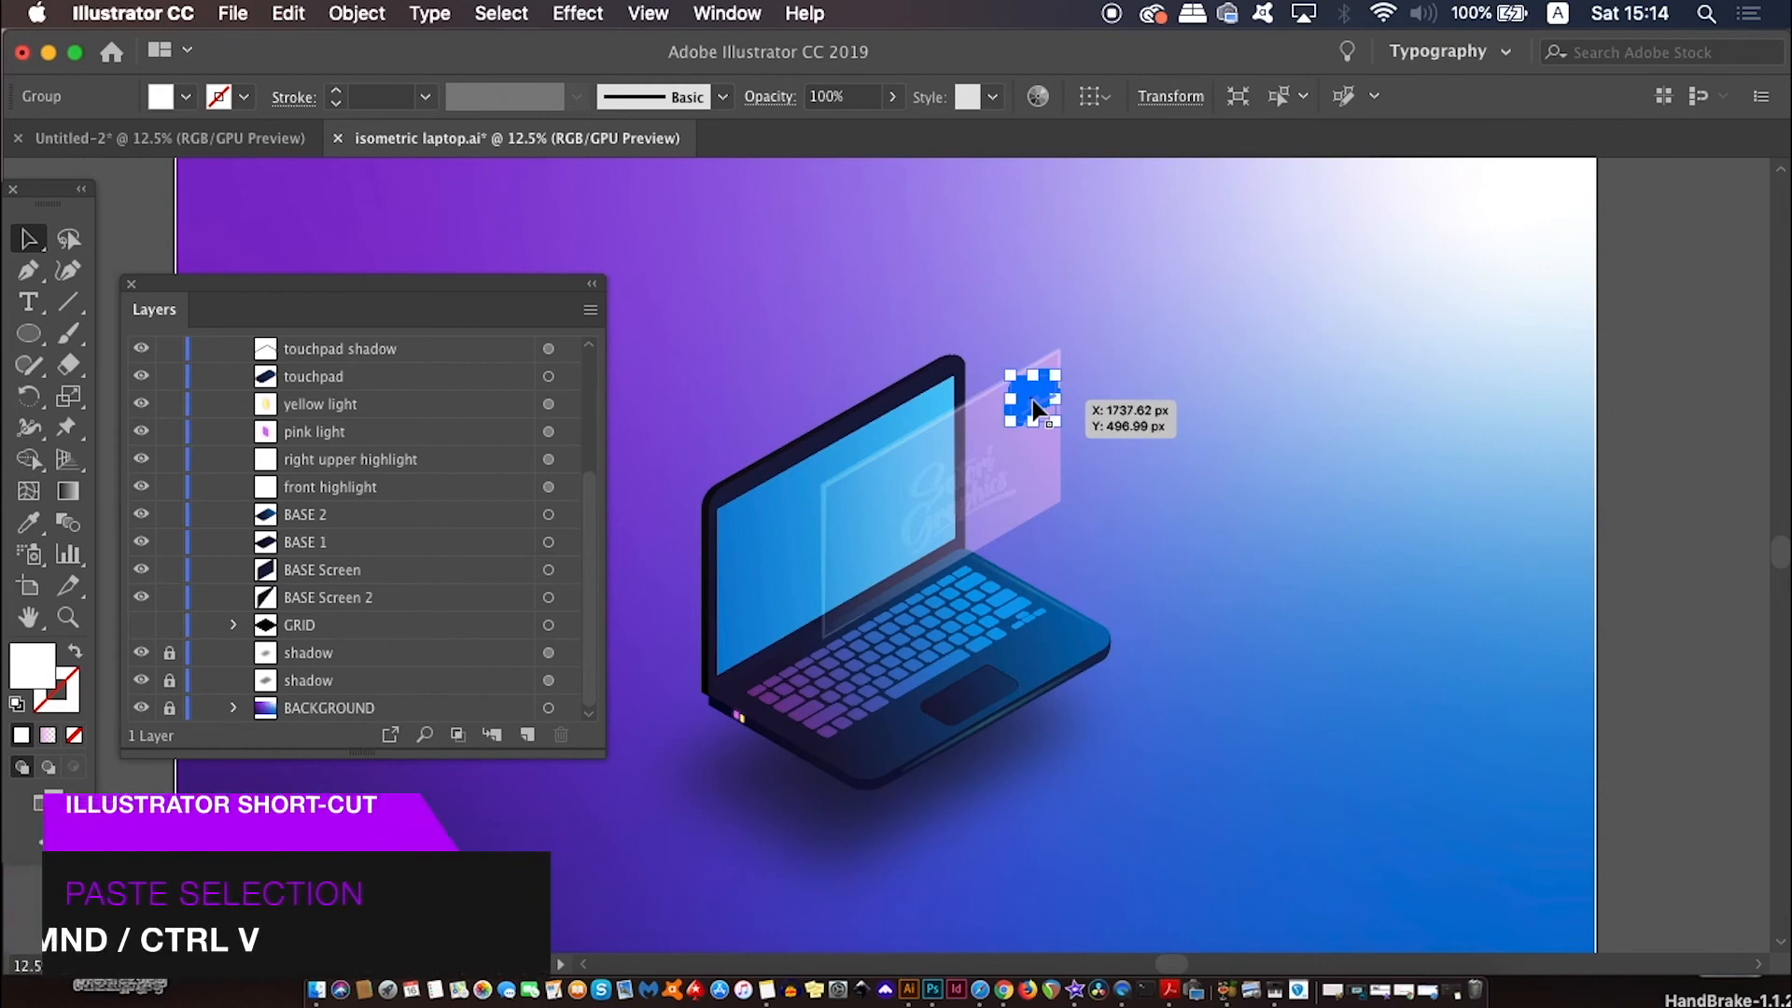
{"action": "key", "text": "super+v"}
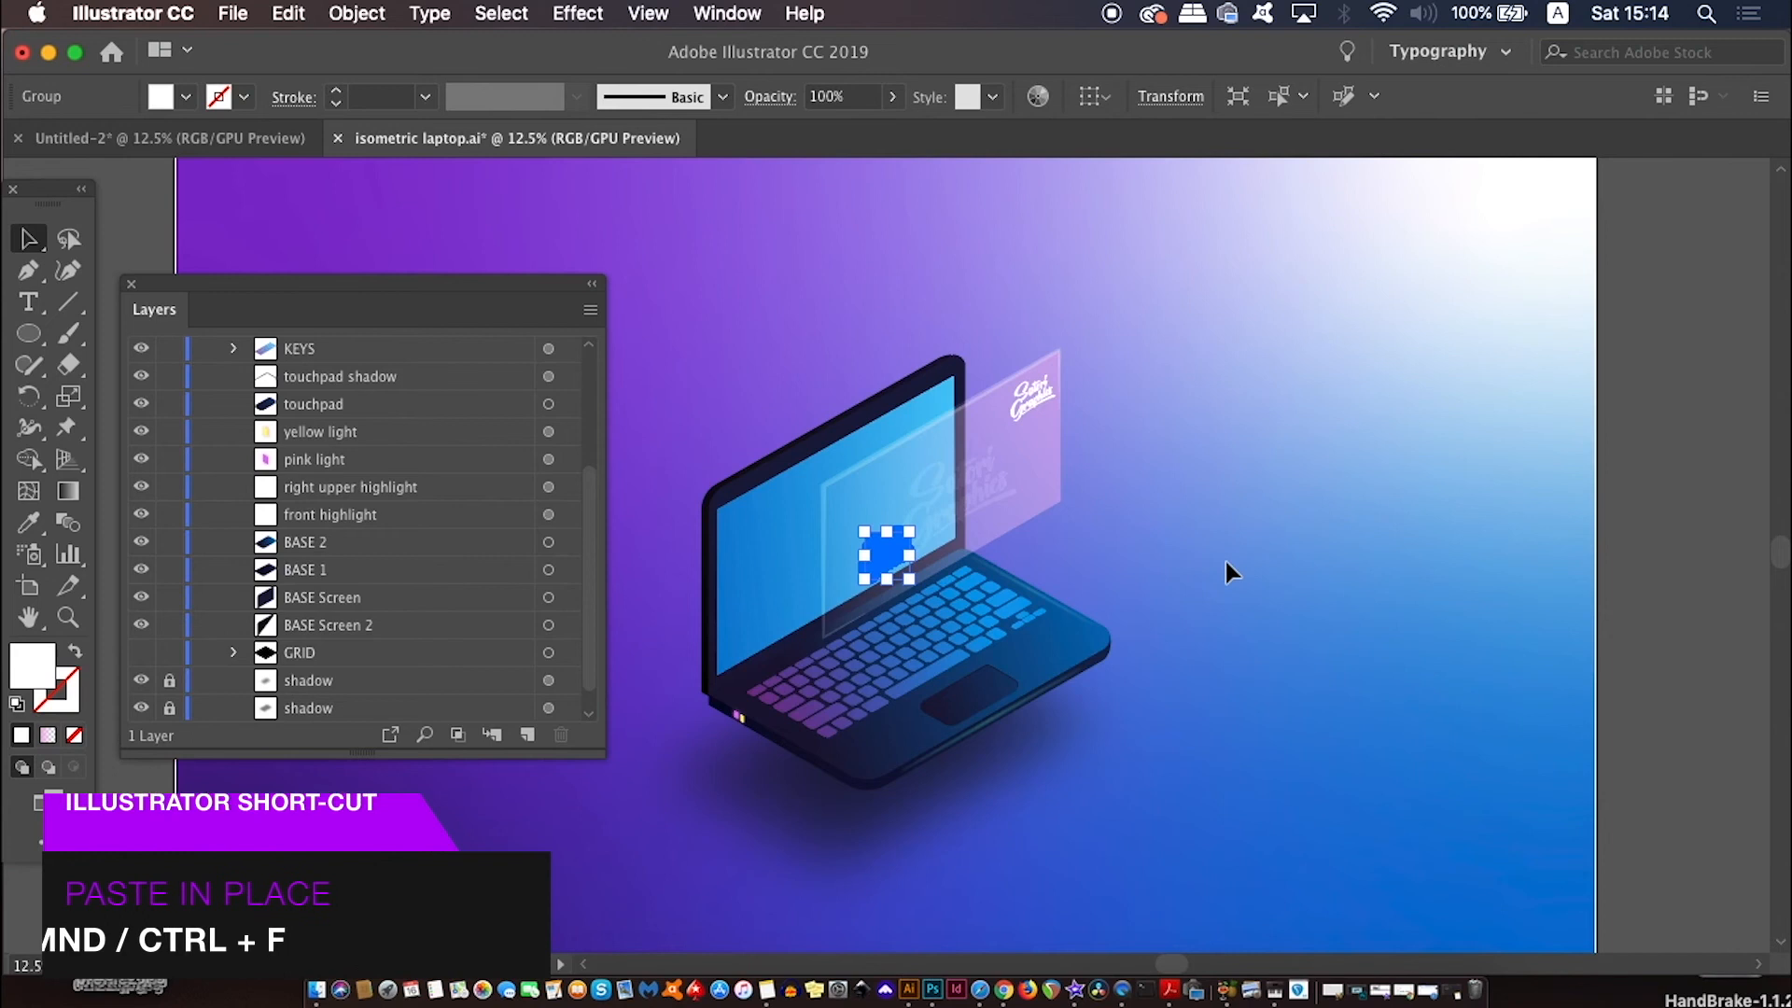
{"action": "key", "text": "BackSpace"}
Paste the small logo in place over the original, locate the duplicate satori logo SMALL entry in the layer list and delete it
{"action": "key", "text": "super+f"}
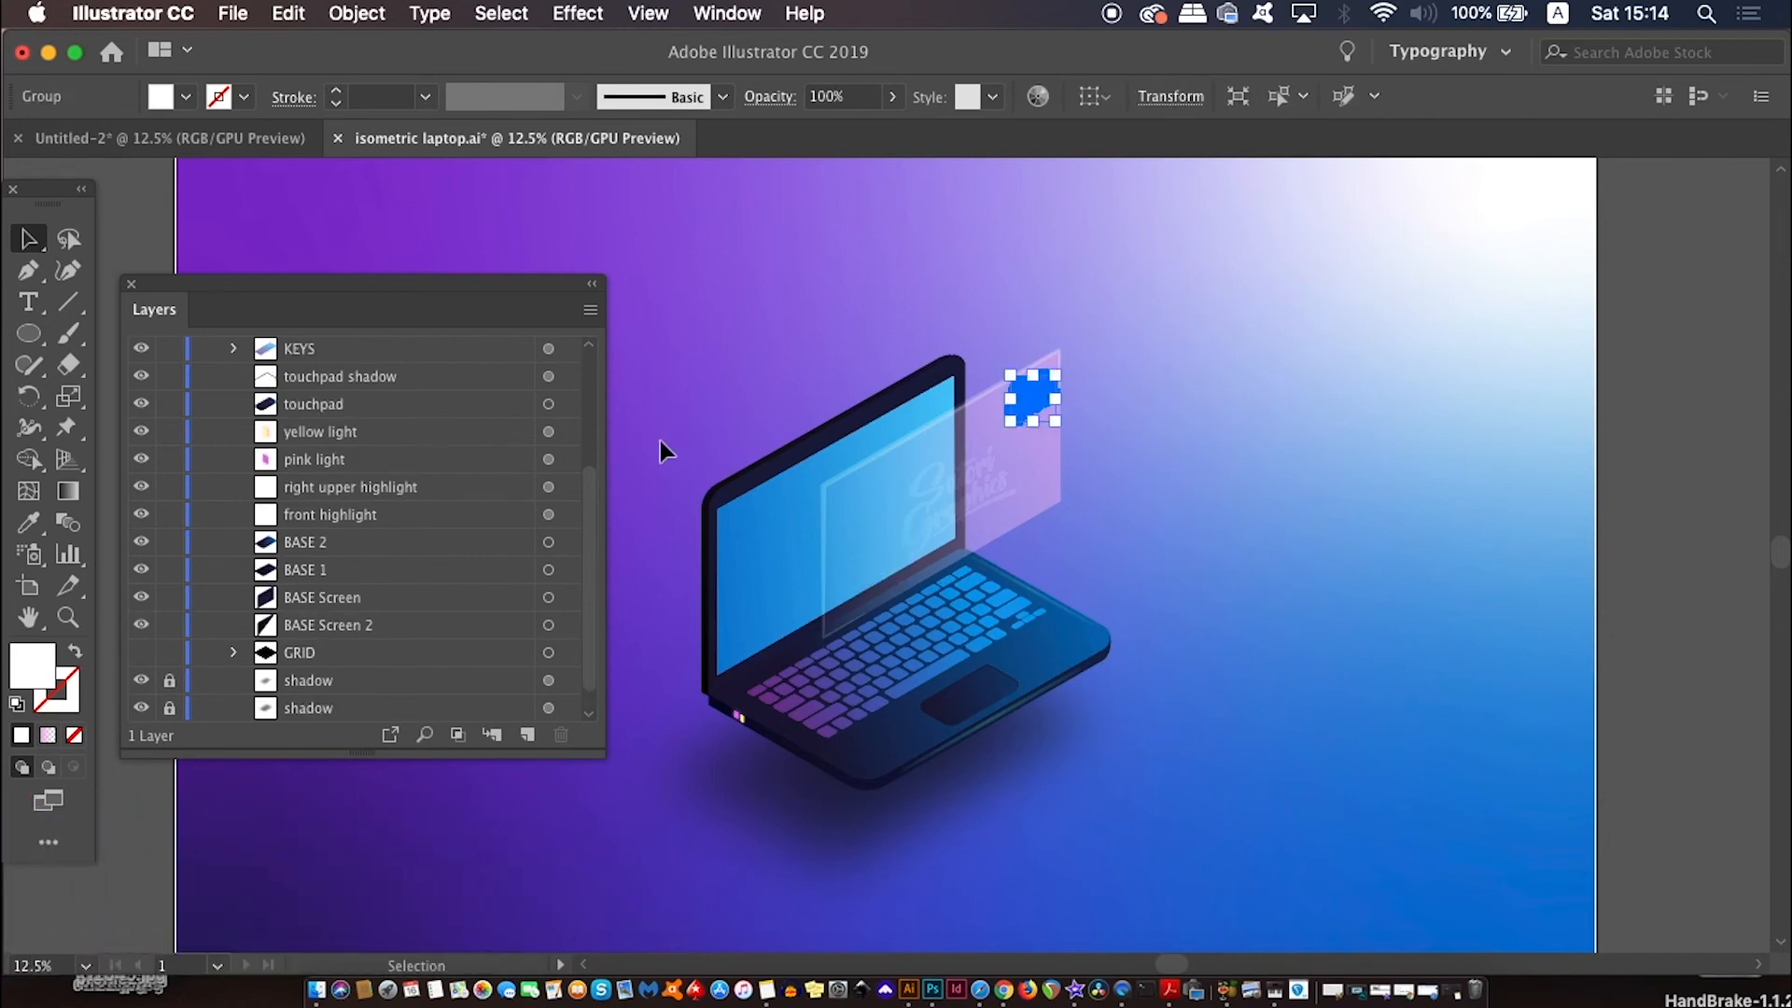
{"action": "left_click_drag", "start_coordinate": [588, 506], "coordinate": [584, 354]}
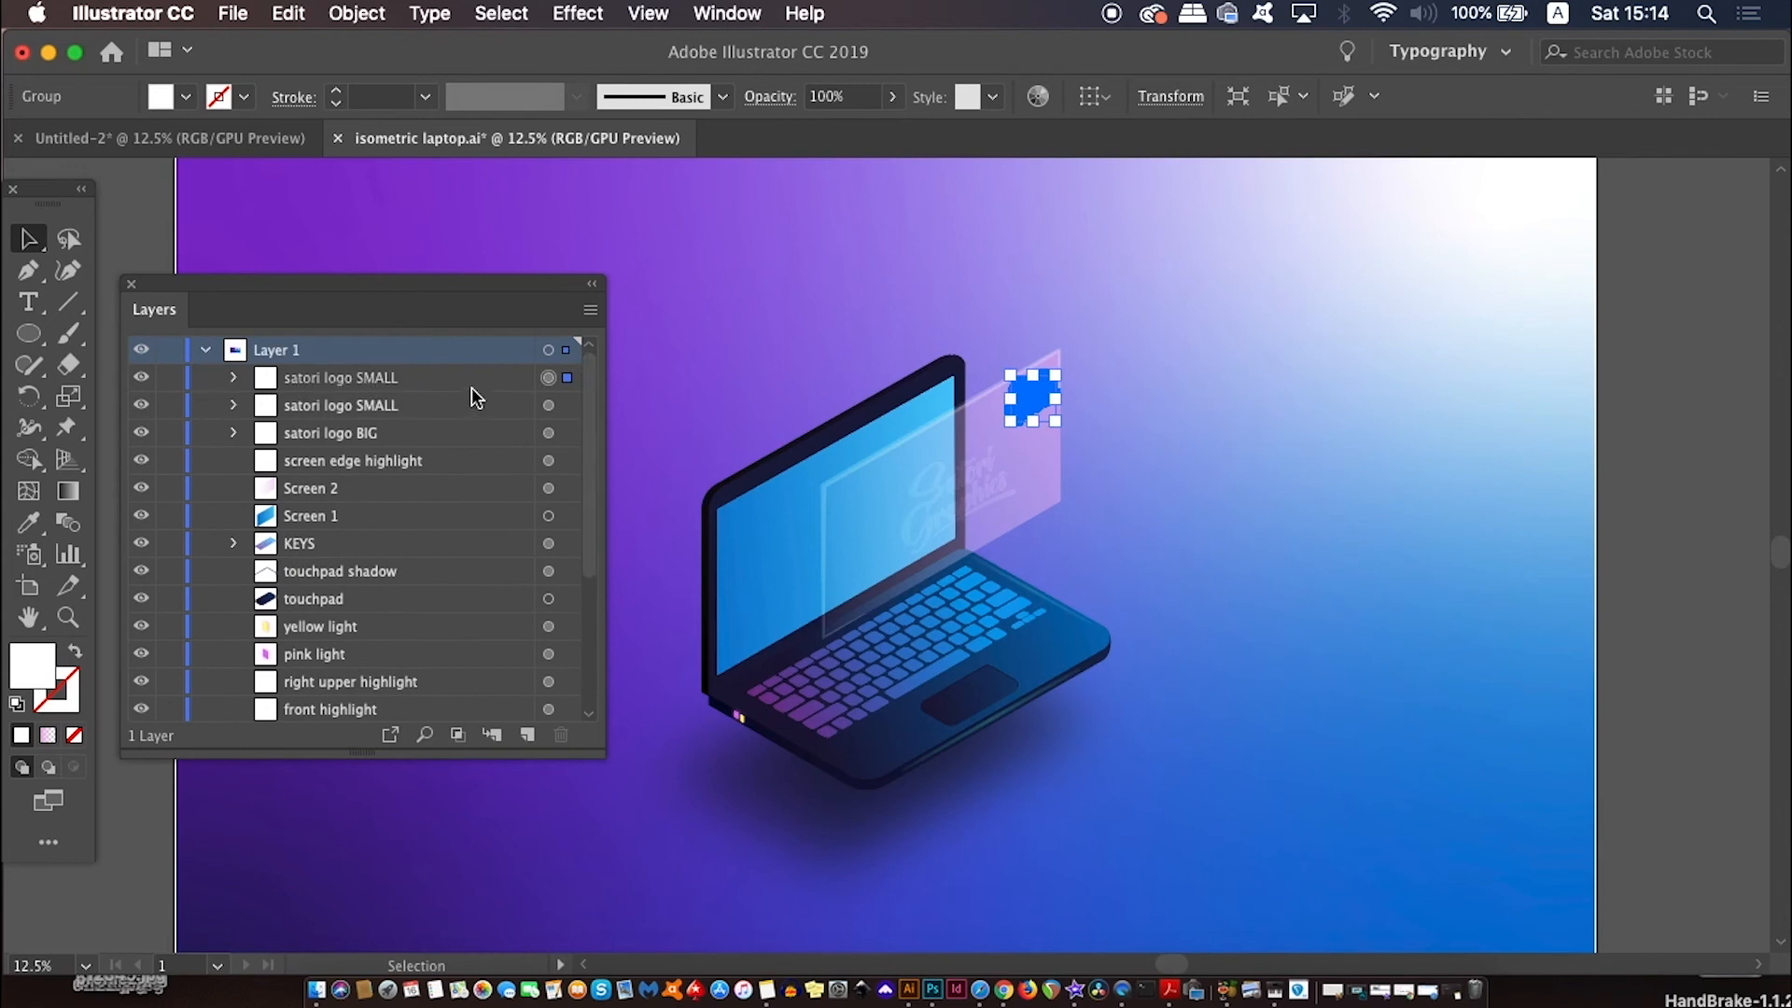
{"action": "left_click", "coordinate": [440, 380]}
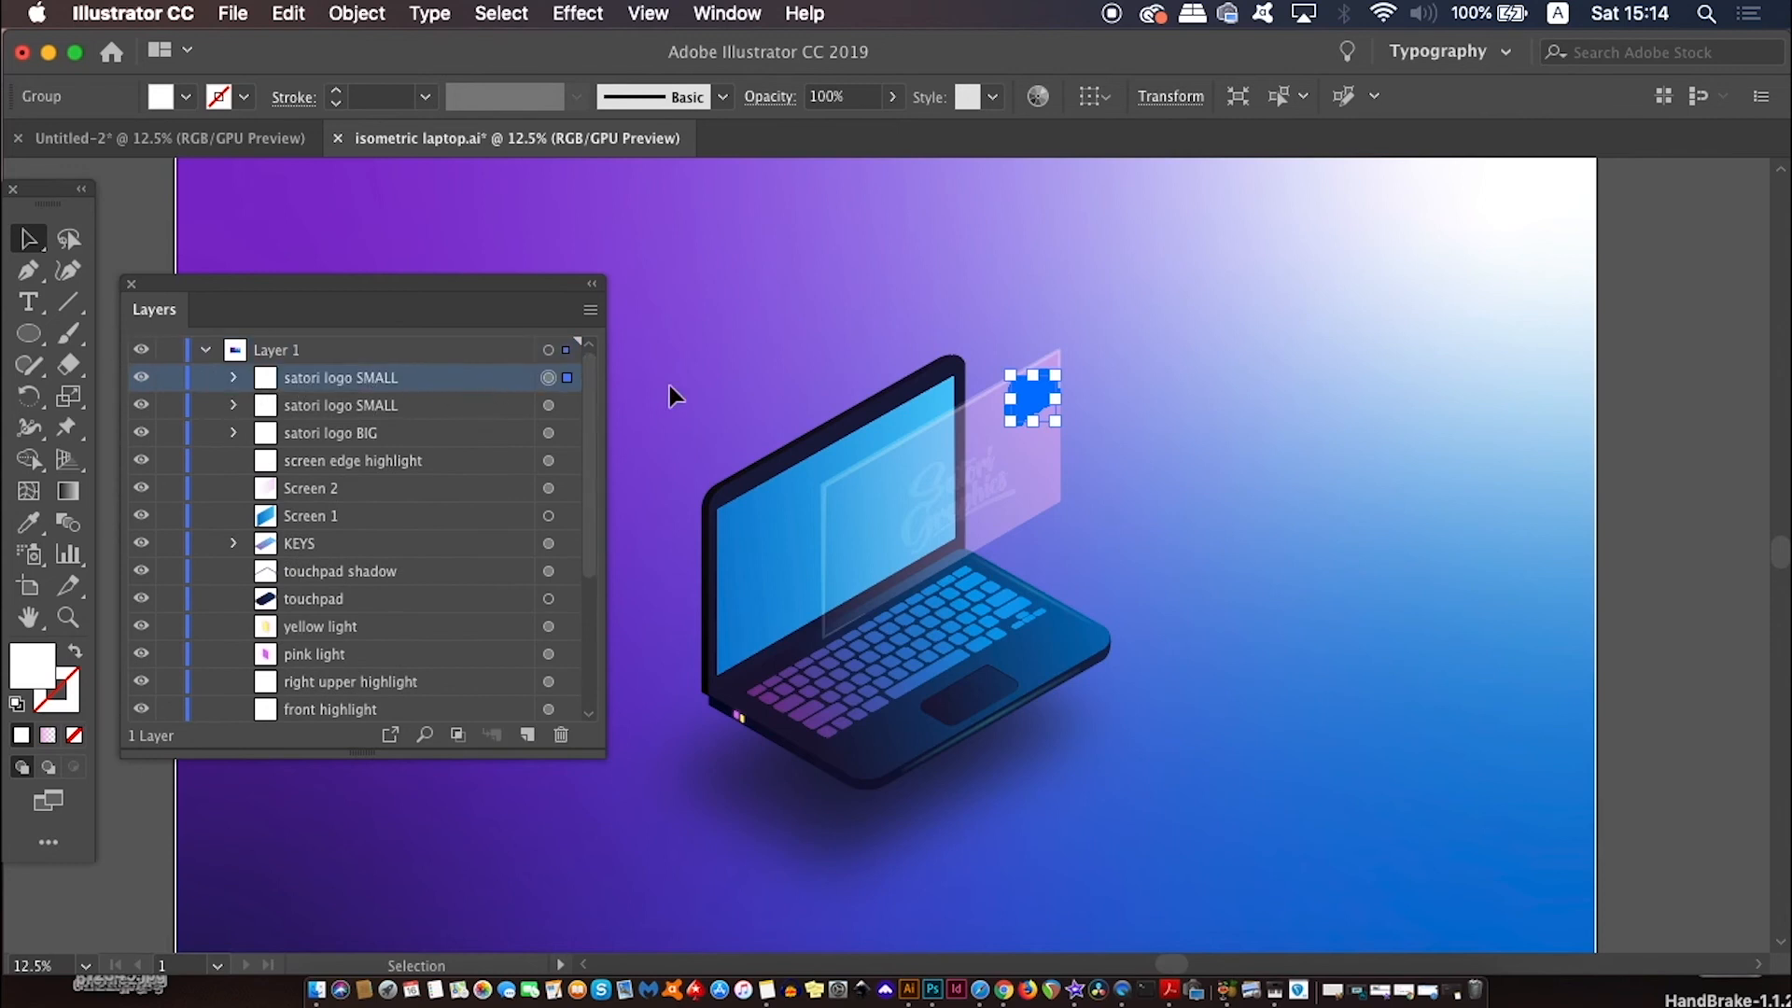
{"action": "key", "text": "Delete"}
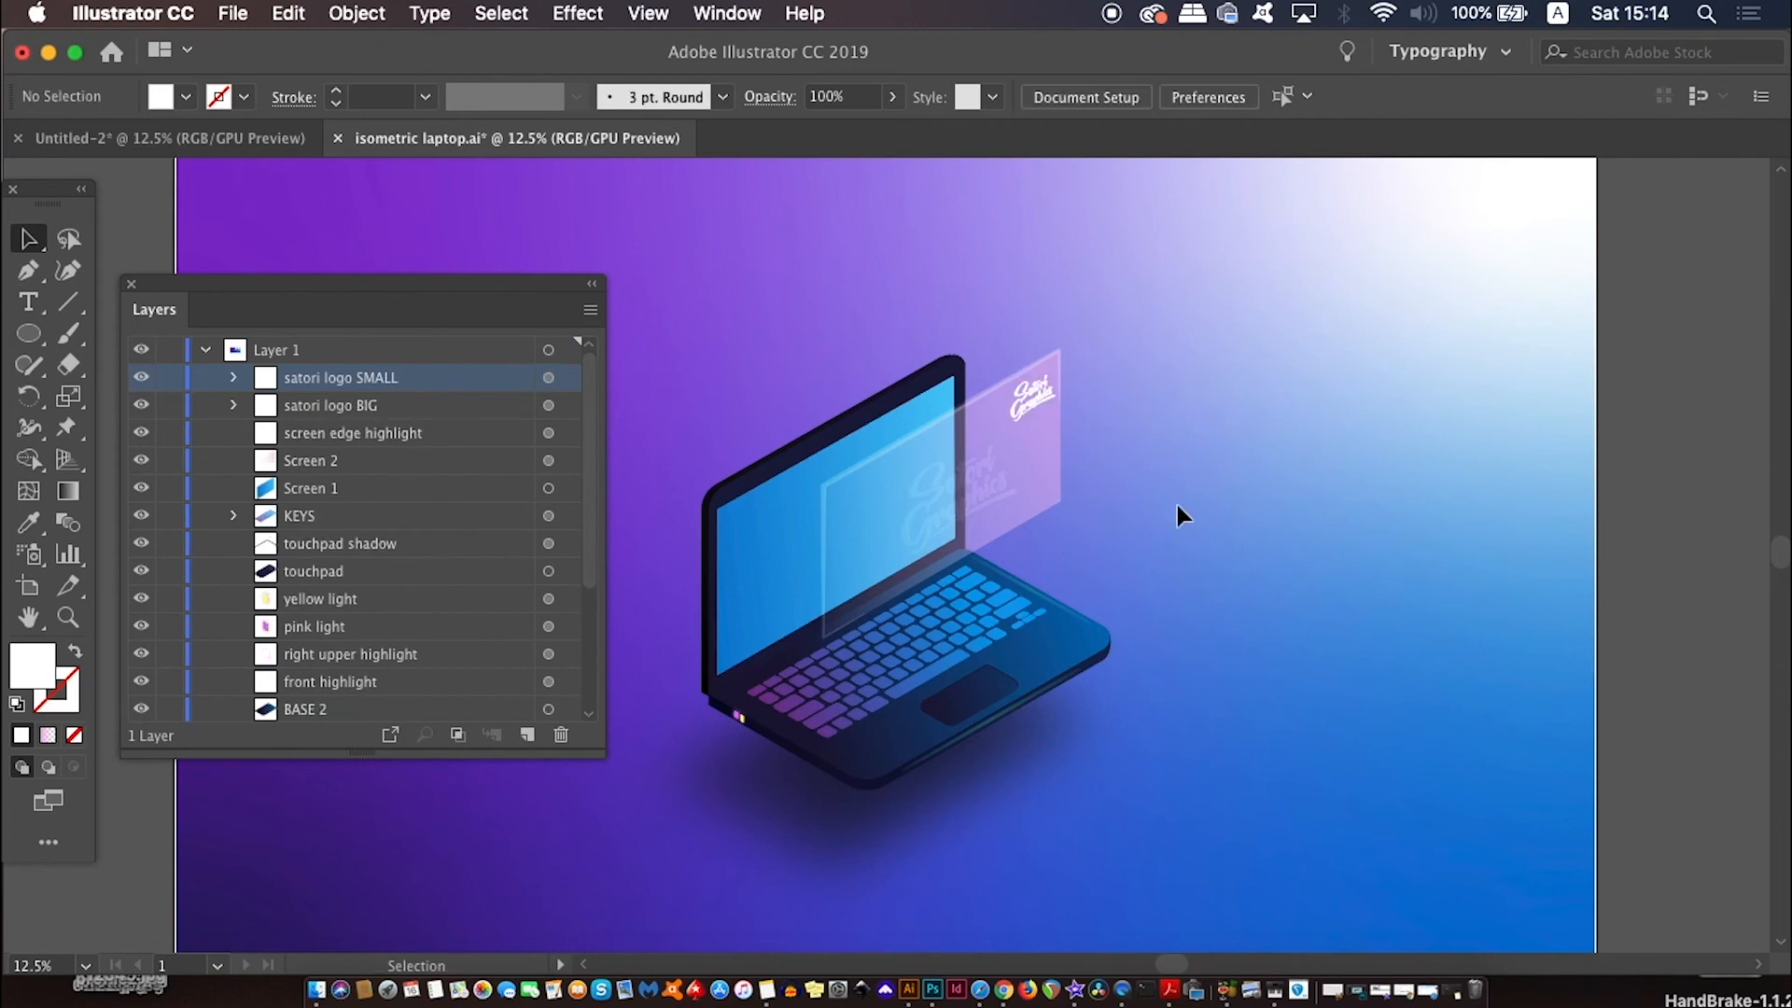
Switch from the Selection tool to the Direct Selection tool and back
{"action": "scroll", "coordinate": [1213, 523], "scroll_direction": "left", "scroll_amount": 5}
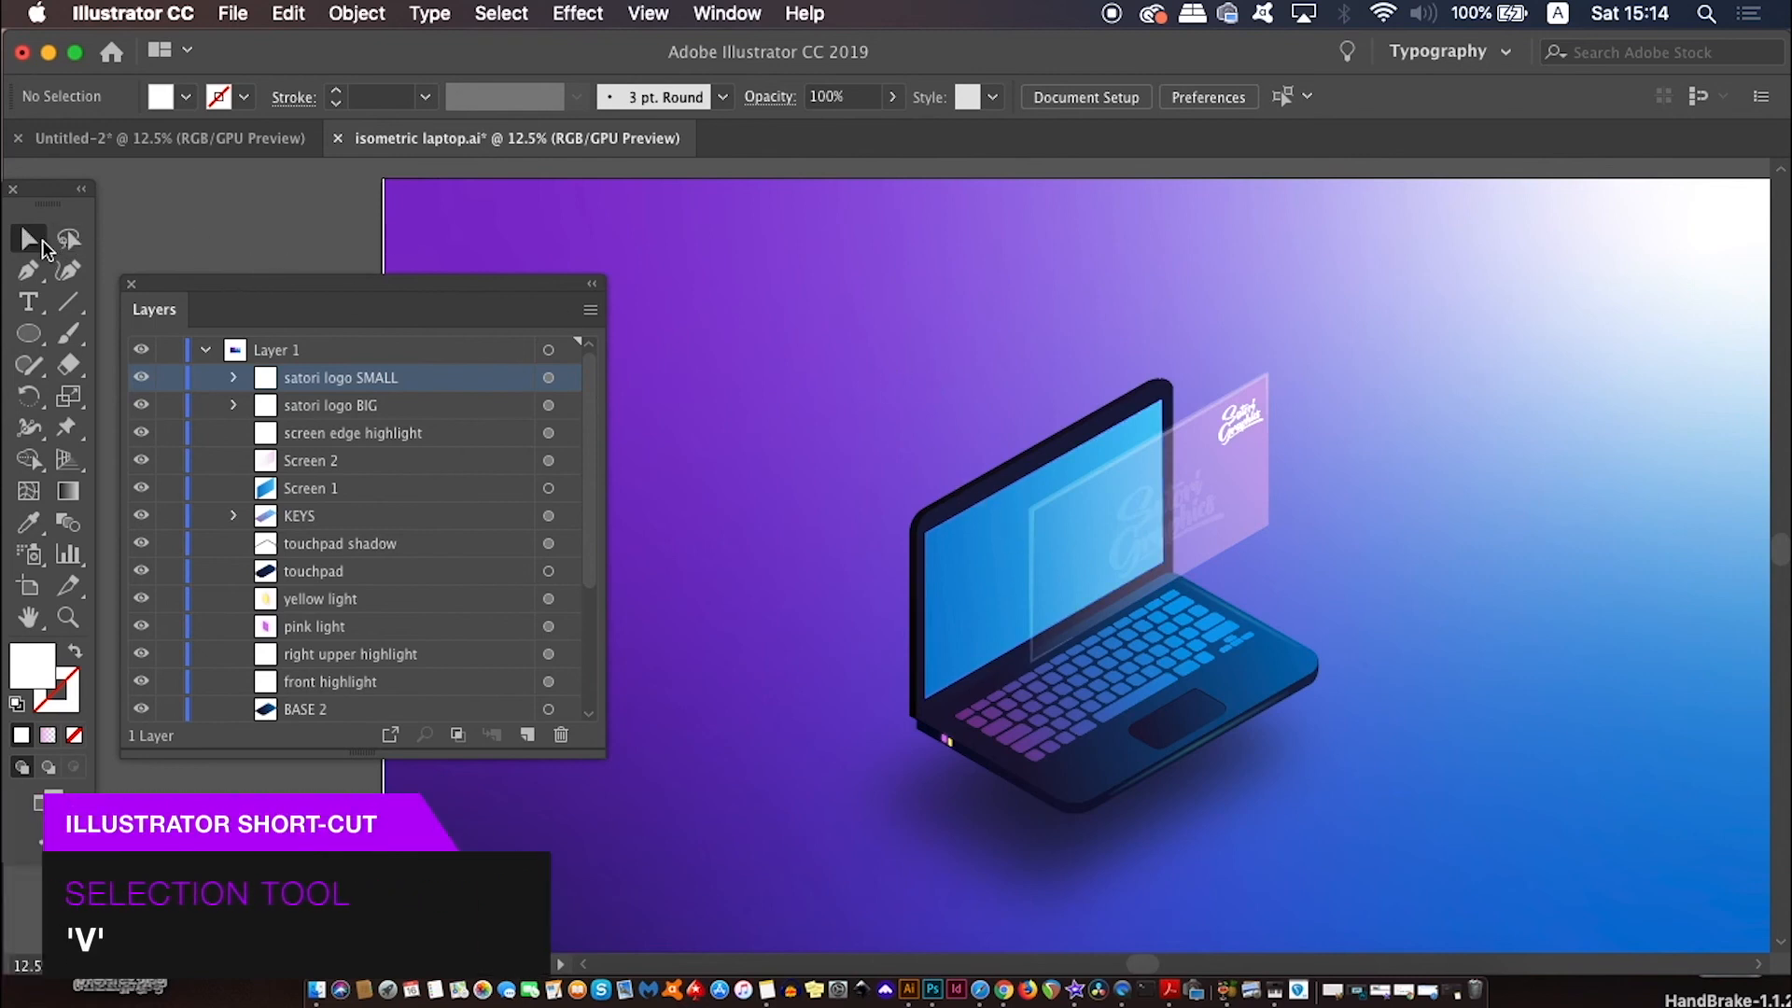
{"action": "key", "text": "v"}
{"action": "key", "text": "a"}
{"action": "key", "text": "v"}
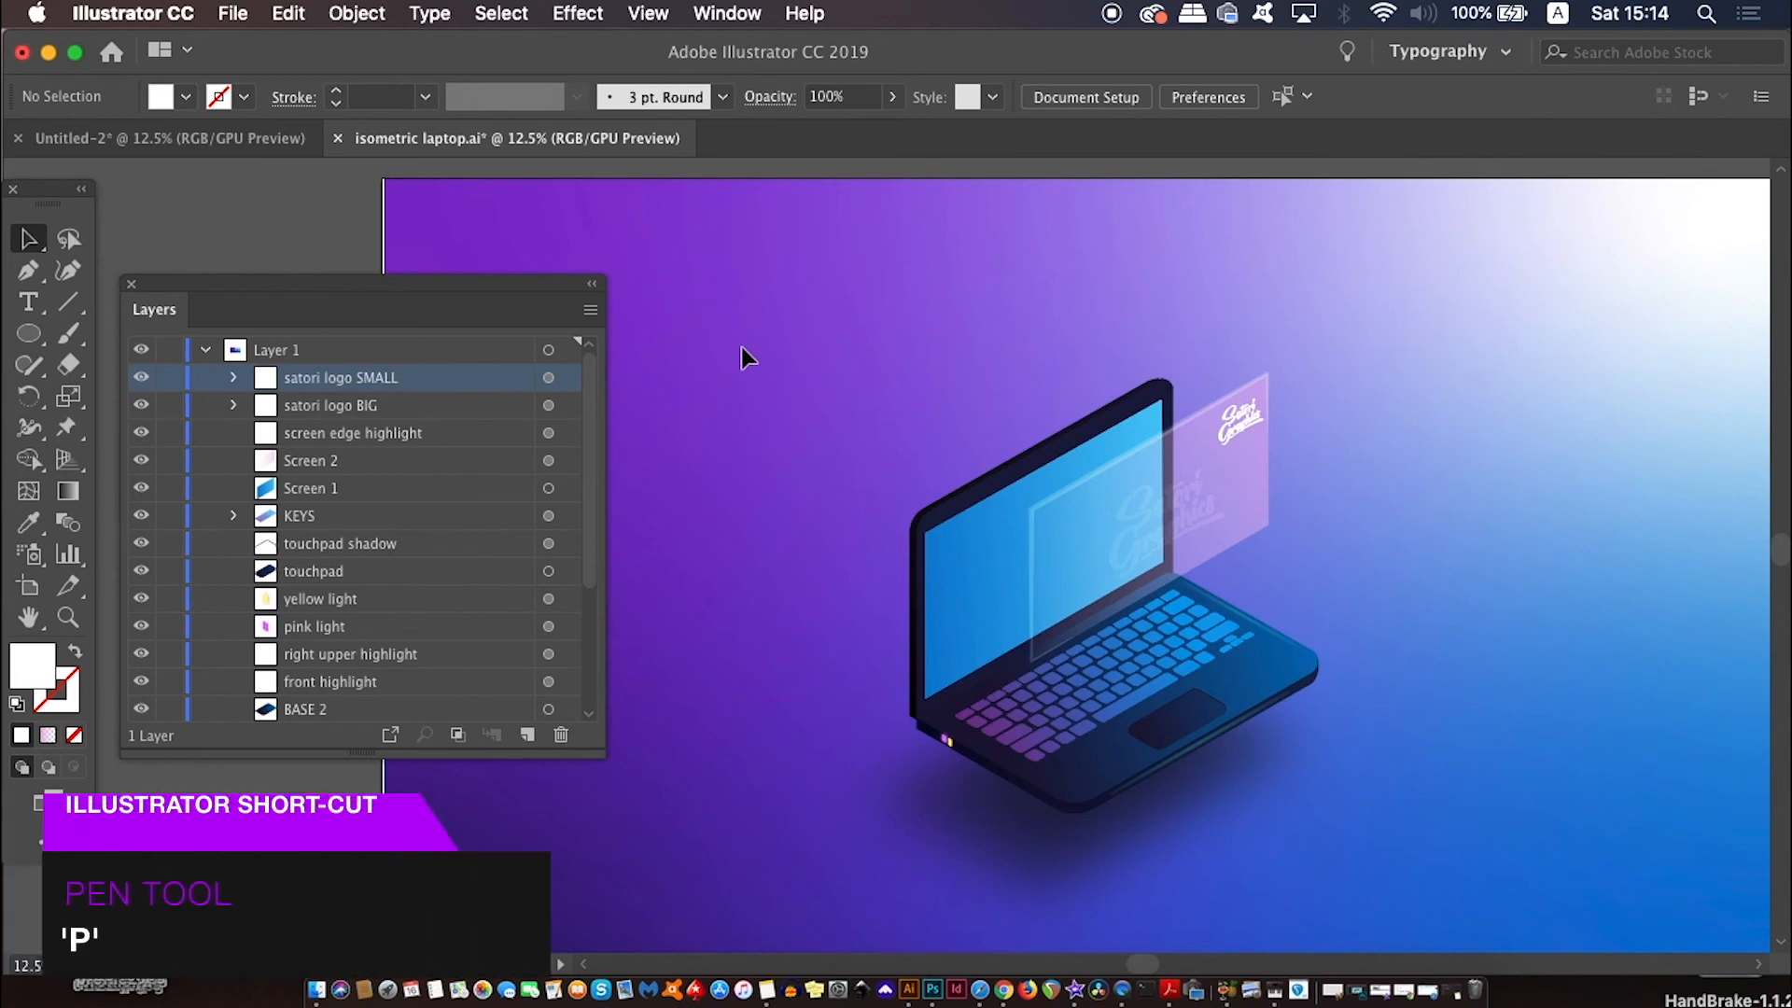
Draw a closed three-point triangle with the Pen tool above the laptop's left side, swapping its white fill to the stroke
{"action": "key", "text": "p"}
{"action": "left_click", "coordinate": [710, 365]}
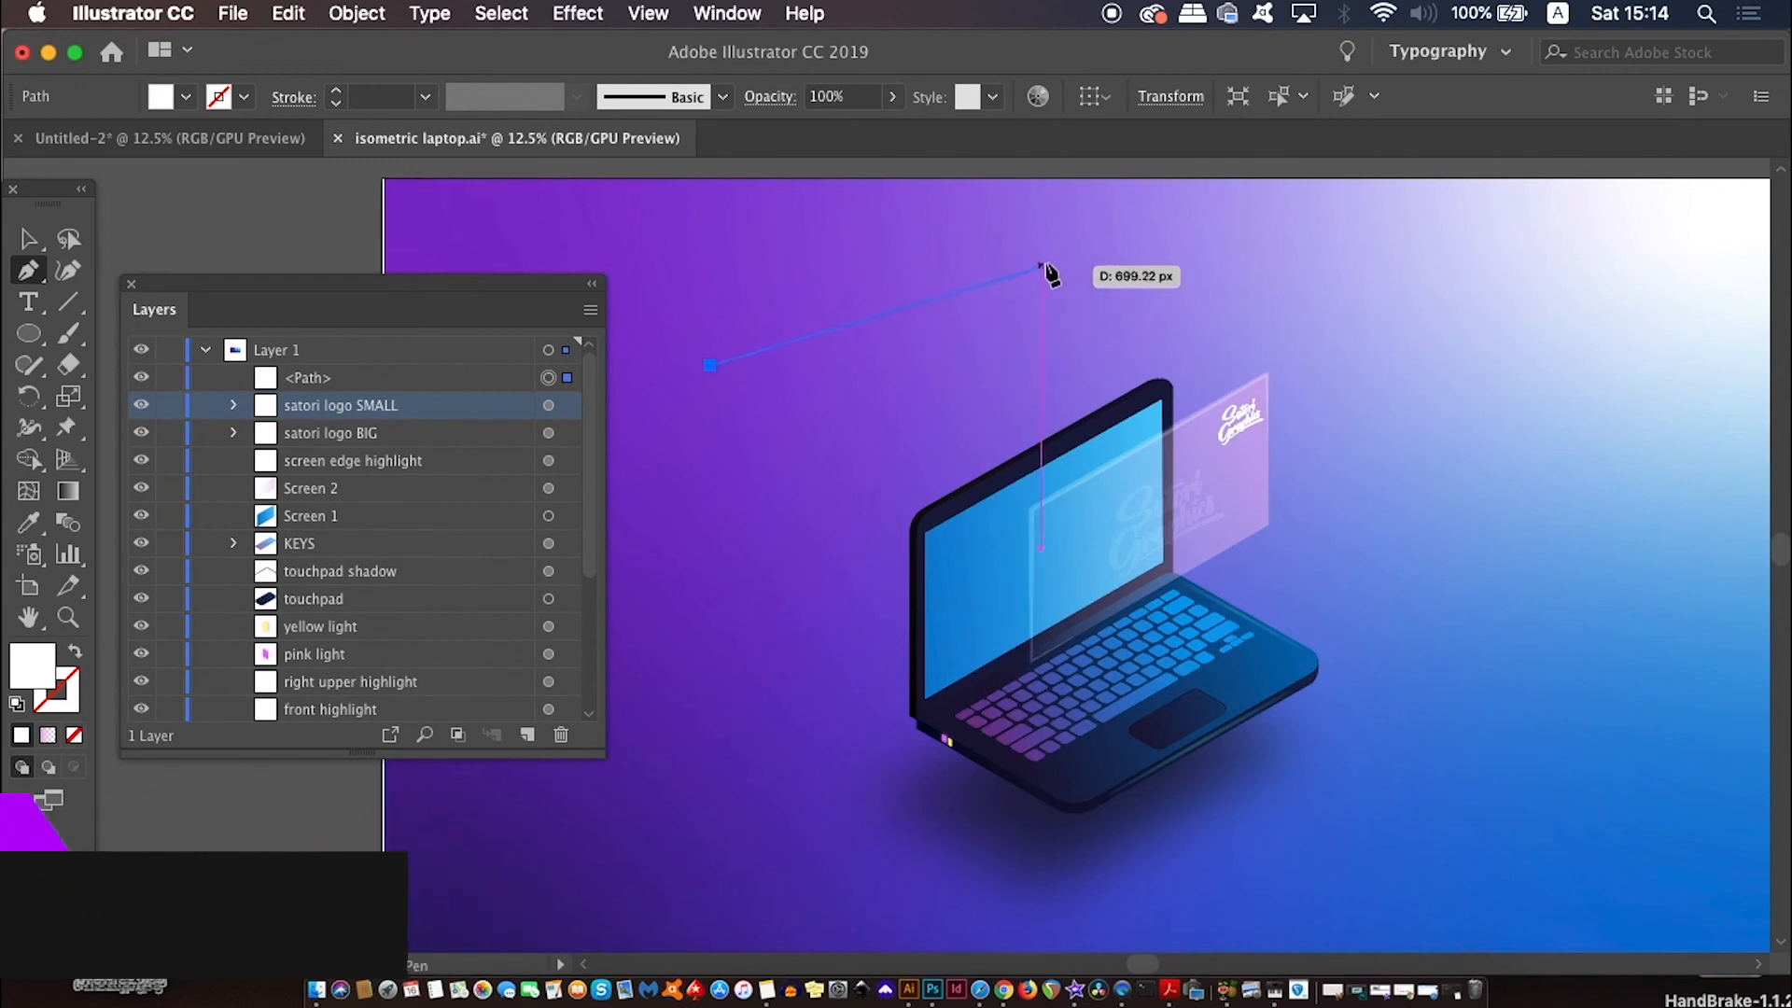
{"action": "left_click", "coordinate": [1070, 252]}
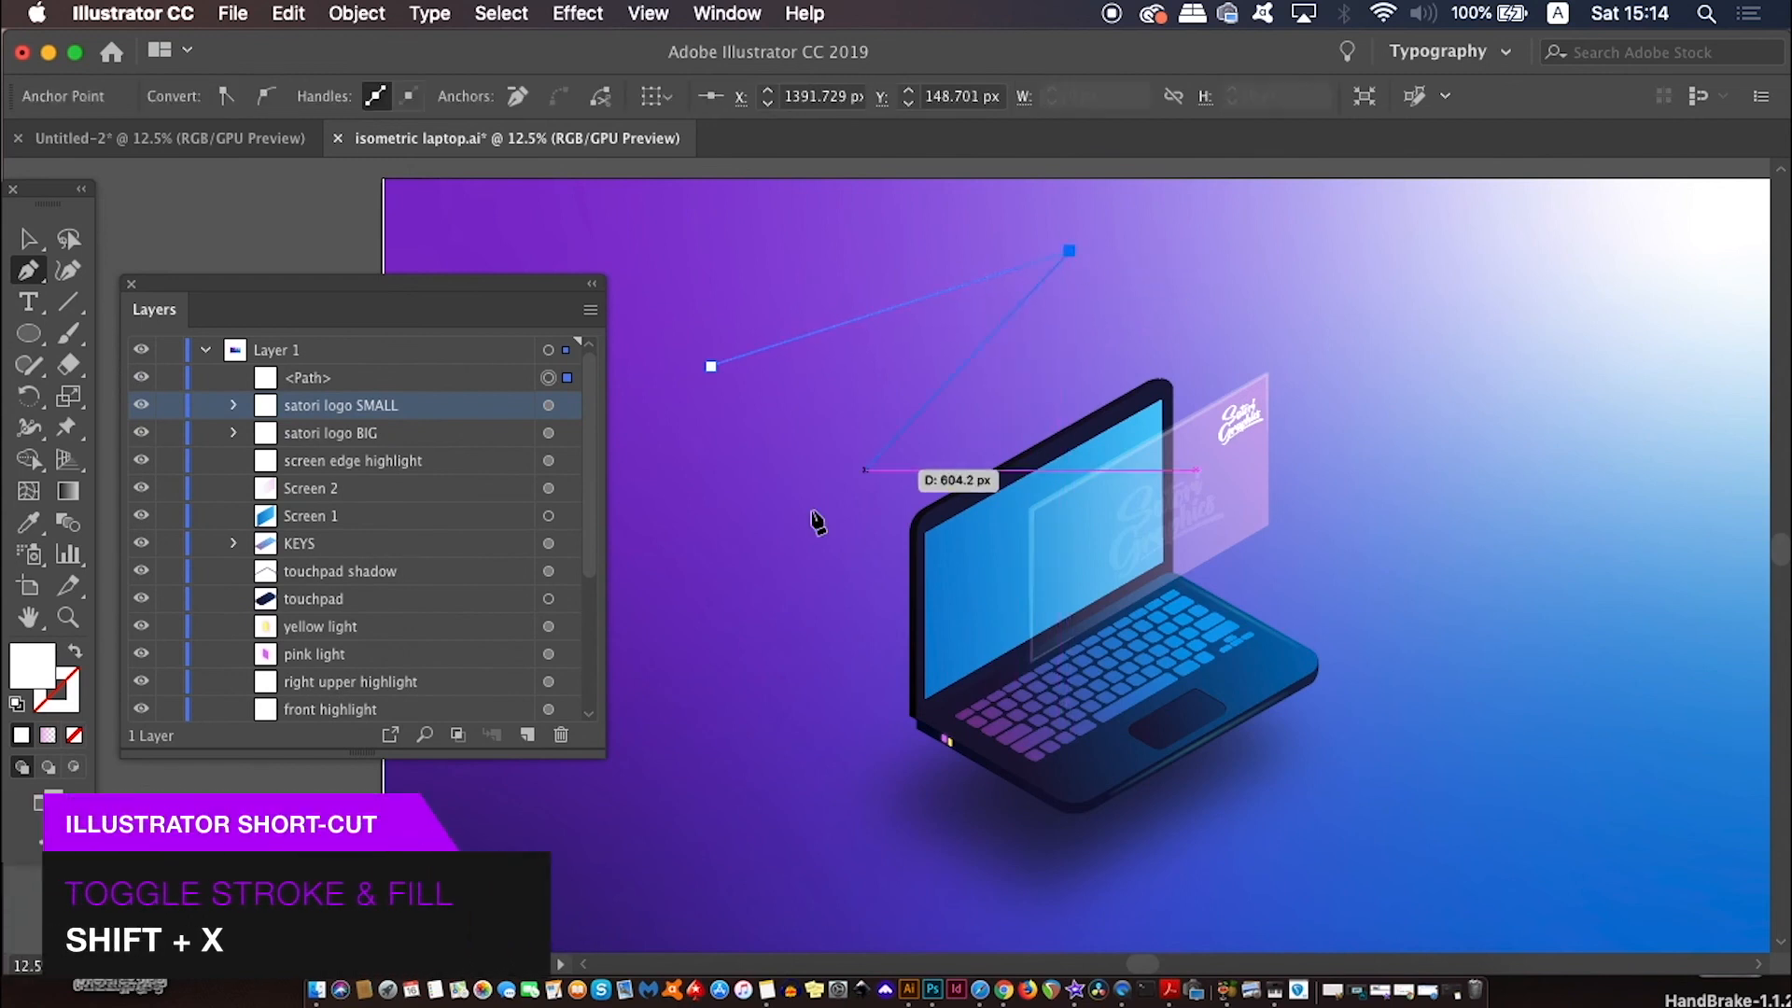
{"action": "left_click", "coordinate": [685, 627]}
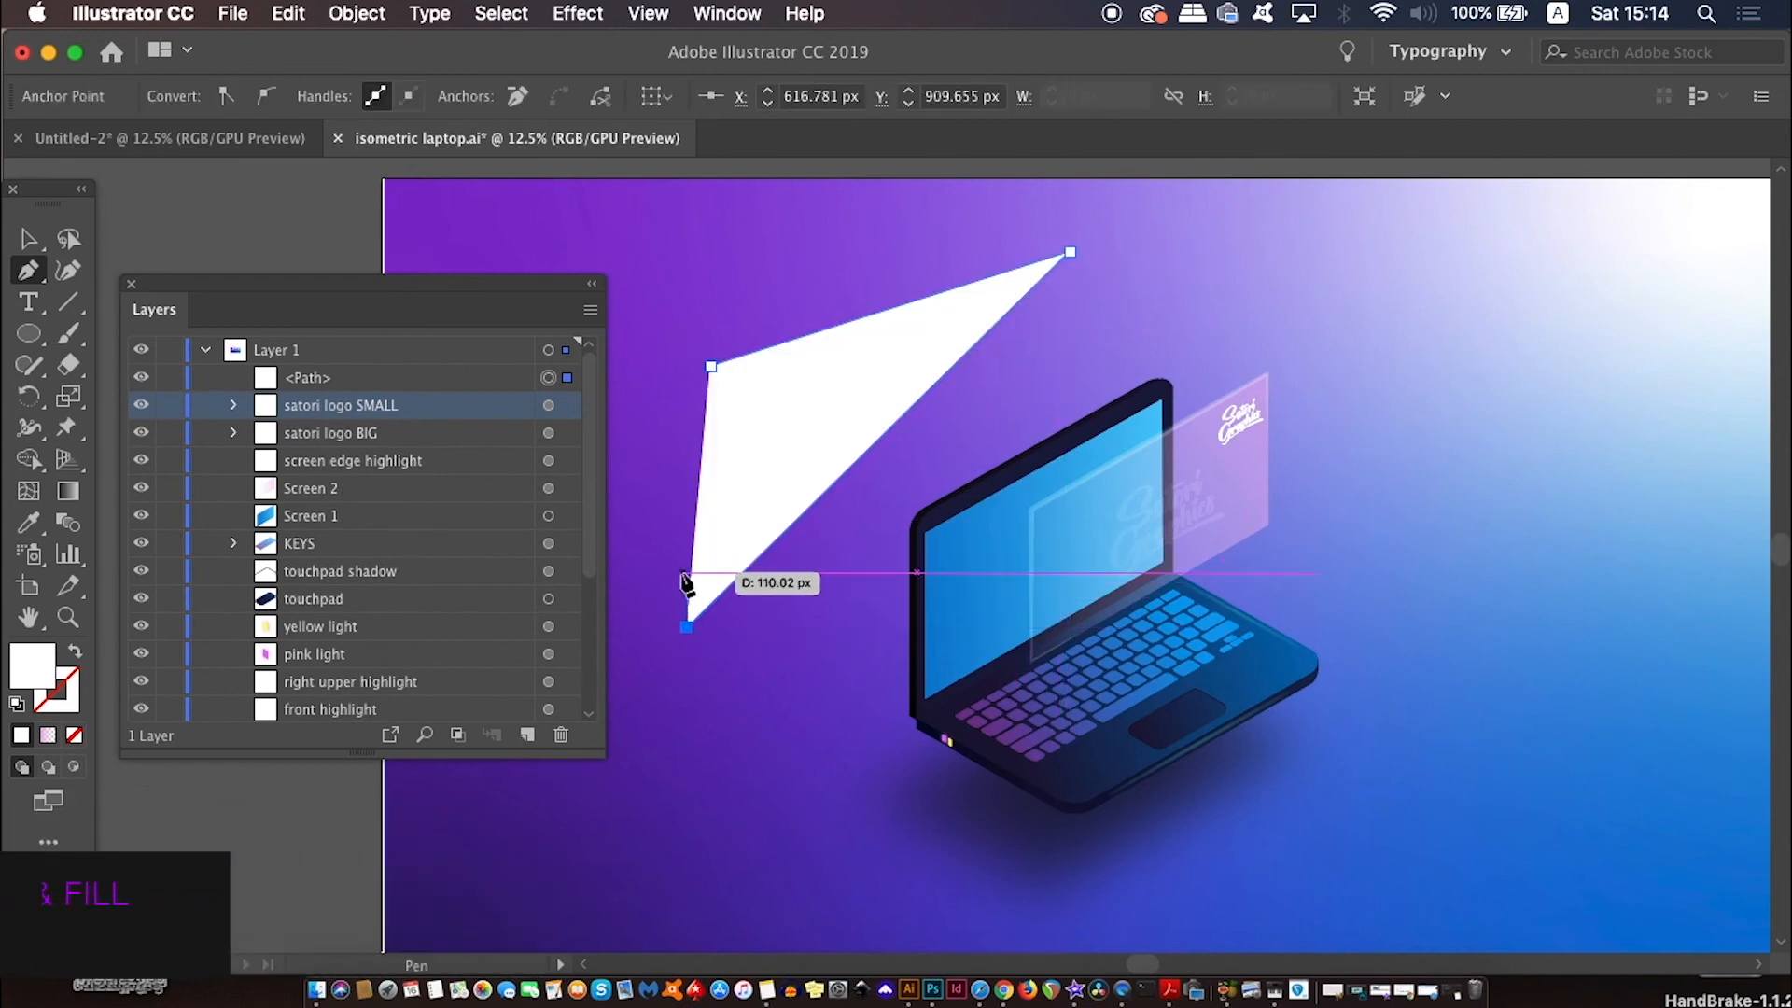
{"action": "key", "text": "shift+x"}
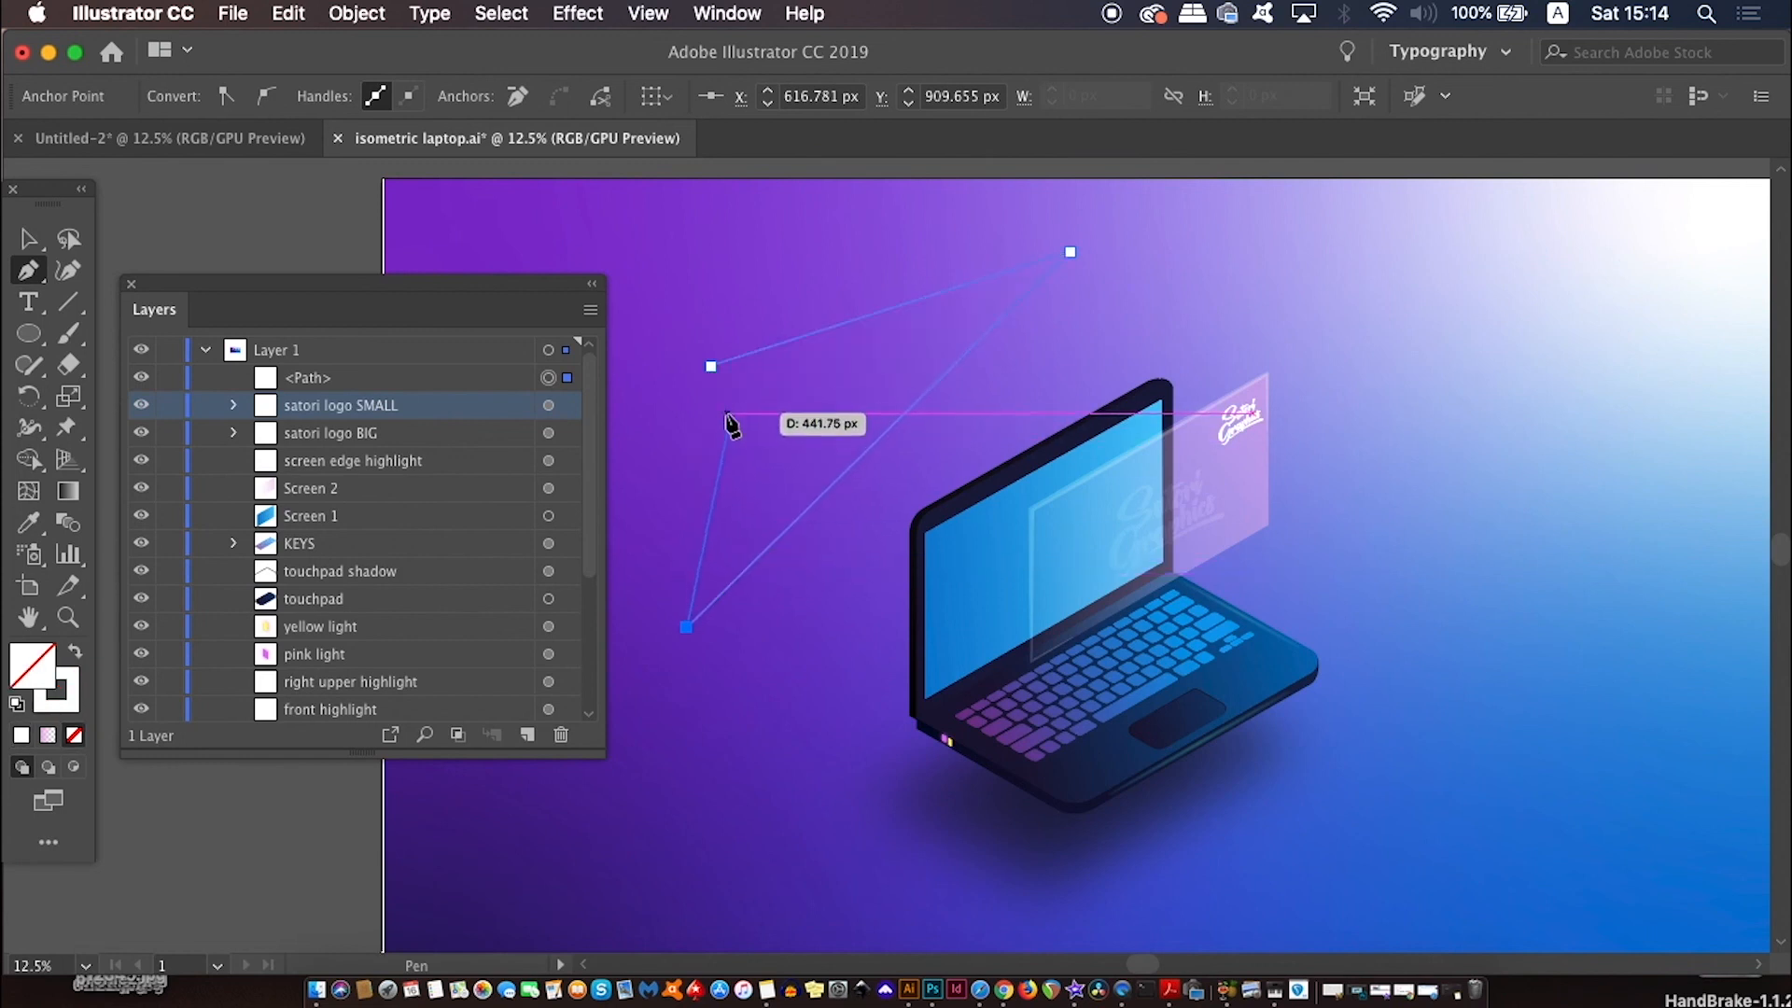
{"action": "left_click", "coordinate": [710, 366]}
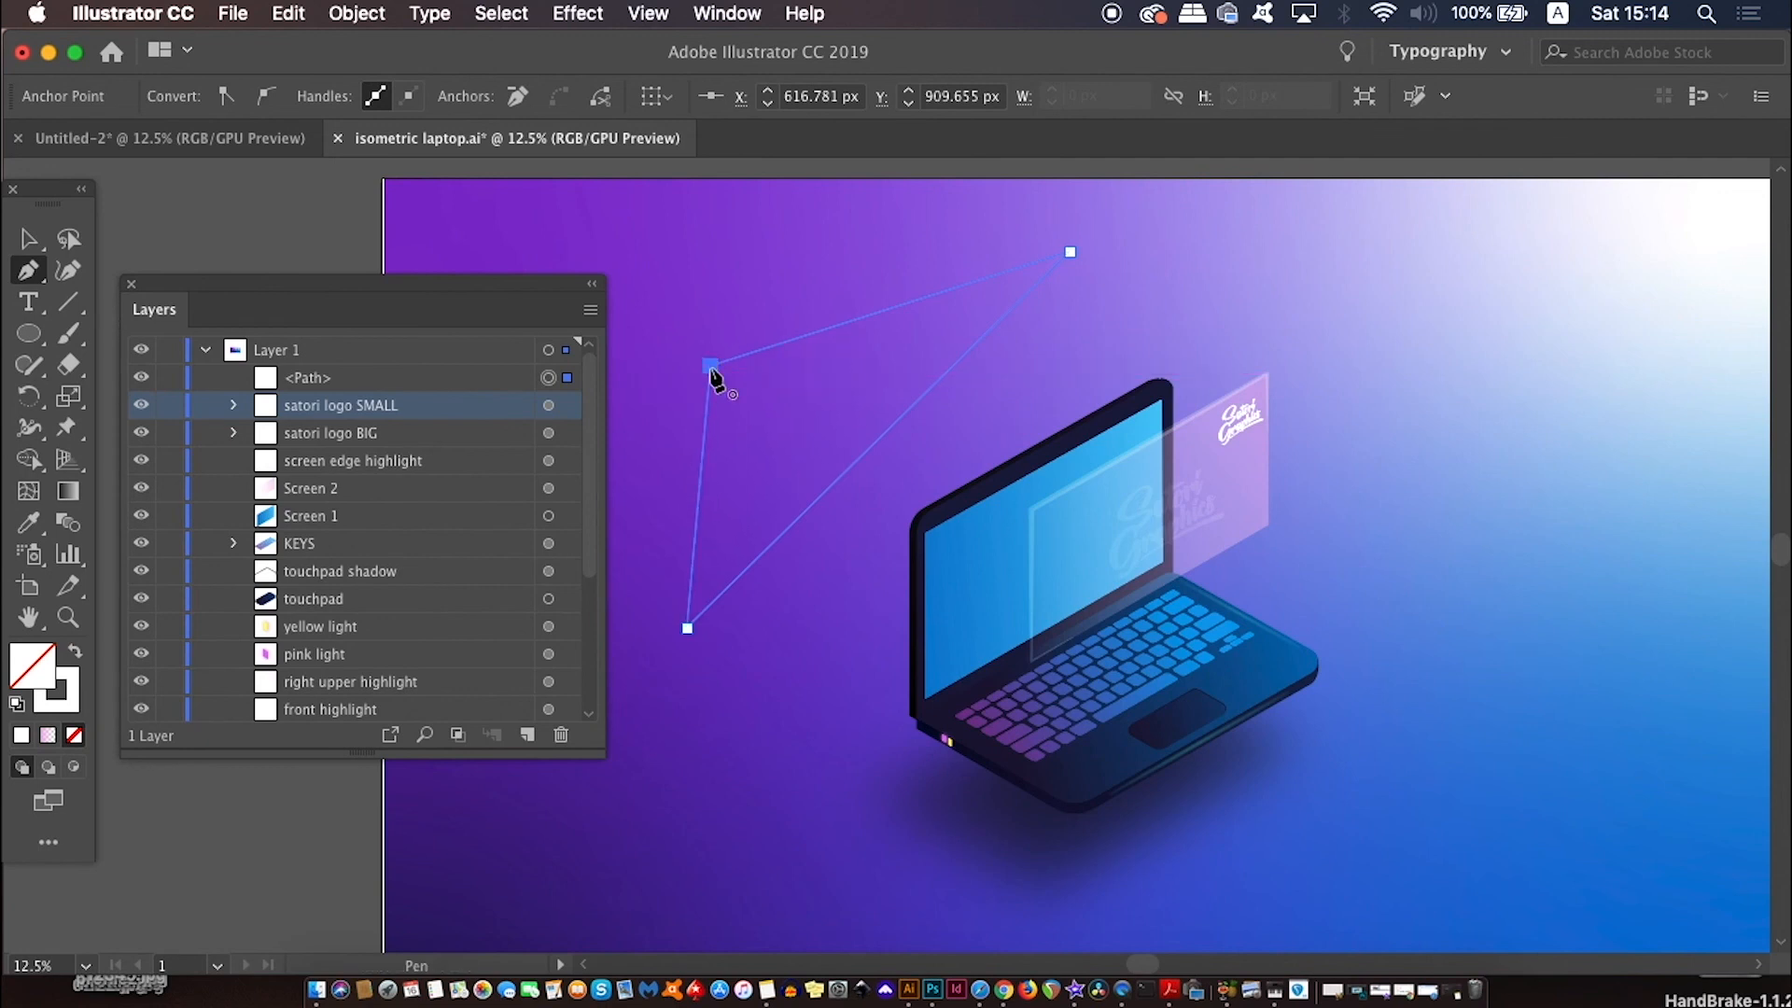
Delete the outlined triangle and bring the whole artboard back into view at 8.33%
{"action": "key", "text": "v"}
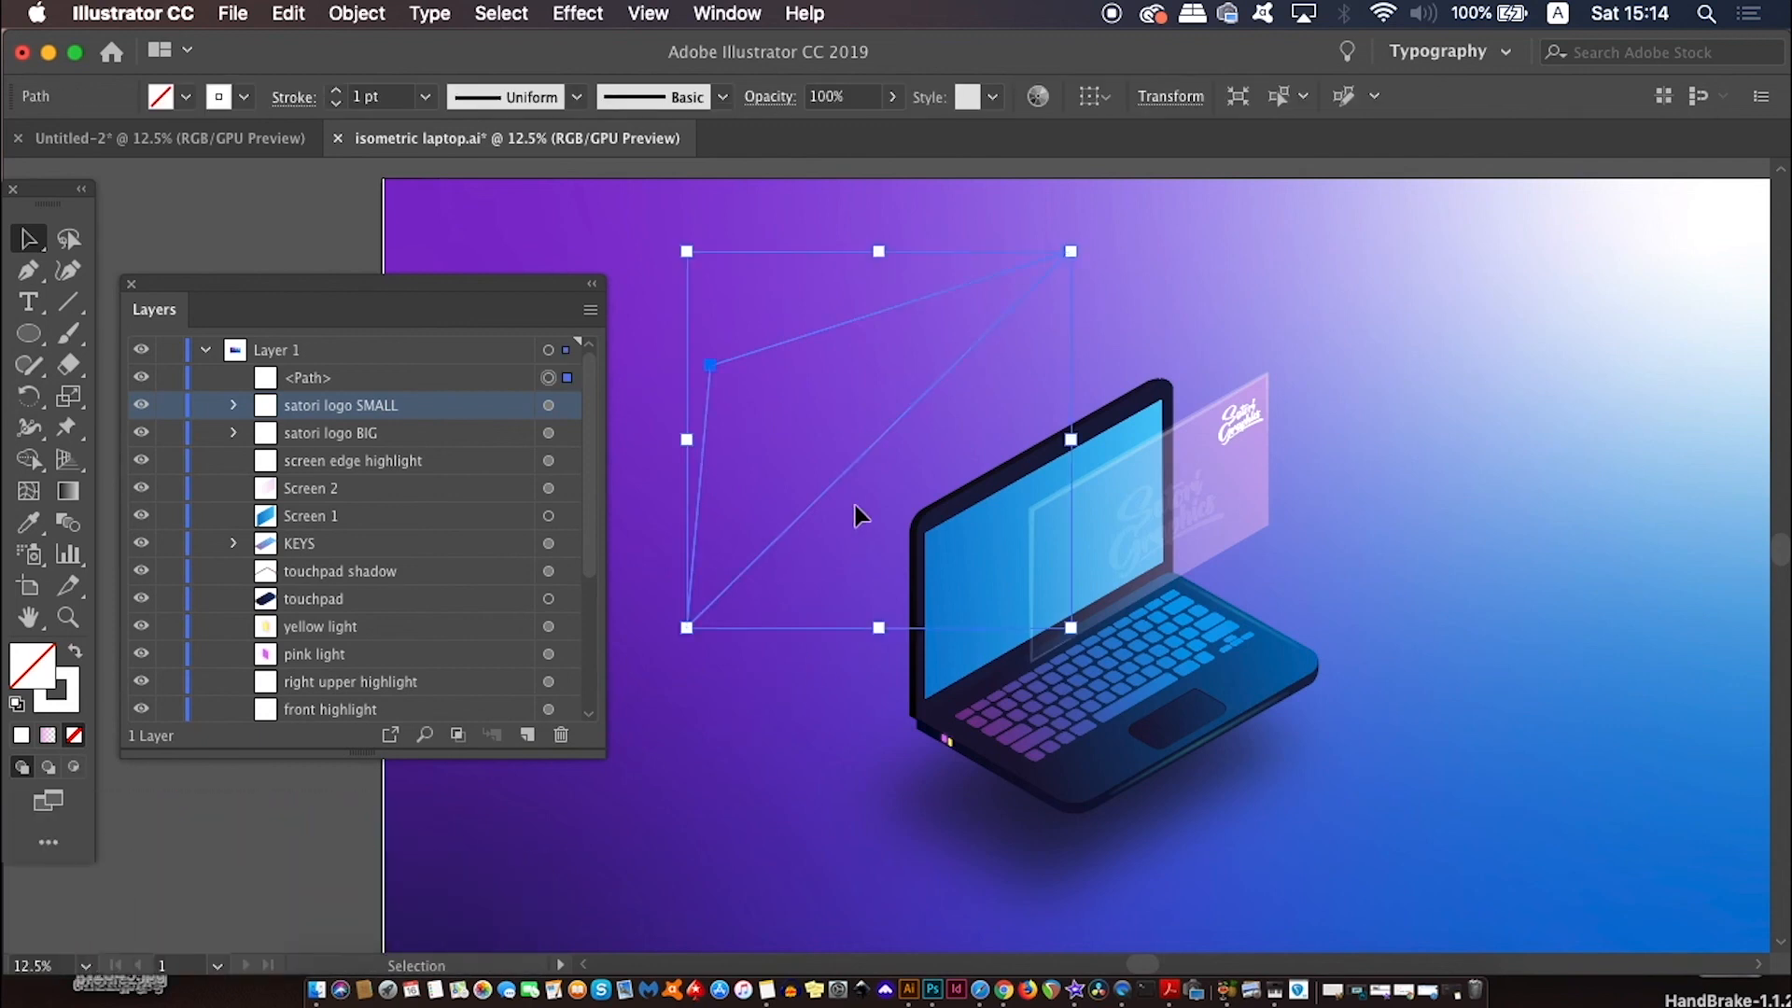
{"action": "key", "text": "Delete"}
{"action": "left_click_drag", "start_coordinate": [1016, 651], "coordinate": [1141, 557]}
{"action": "key", "text": "super+minus"}
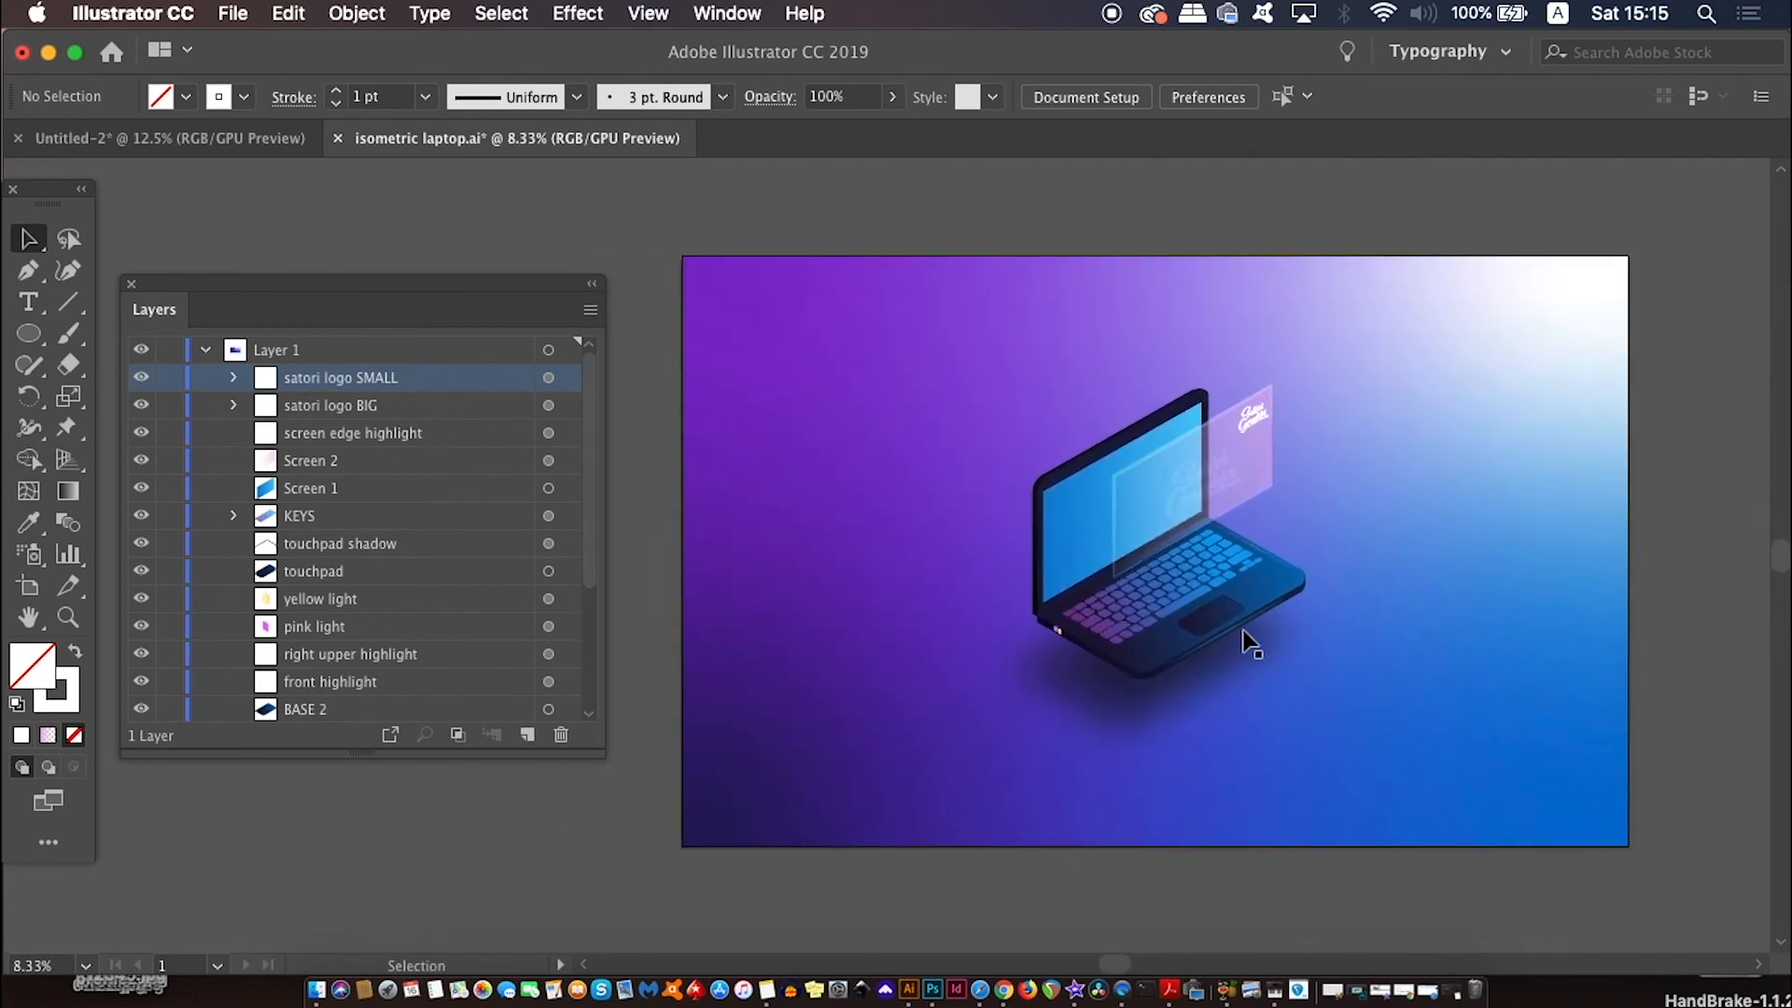